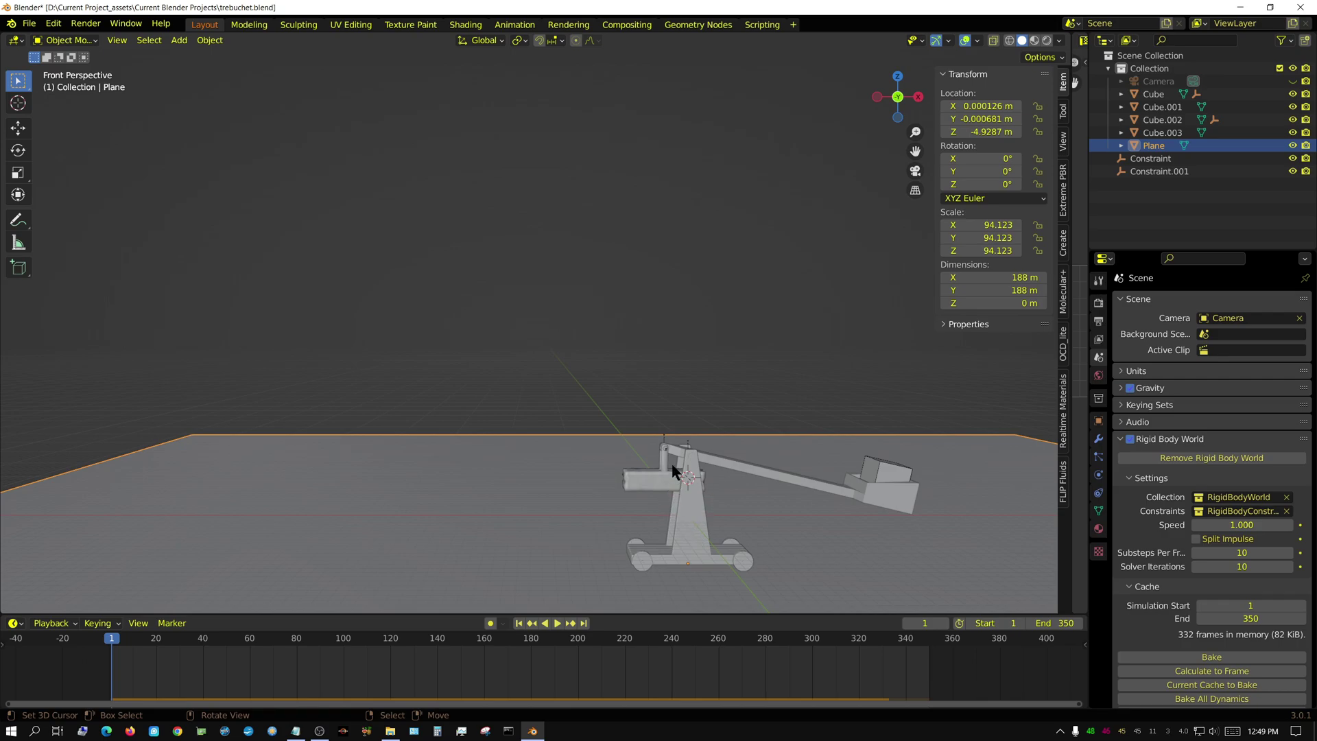
Frame the trebuchet, then show counterweight Cube.002's rigid body physics settings (100 kg mass).
scroll(709, 521, "up", 3)
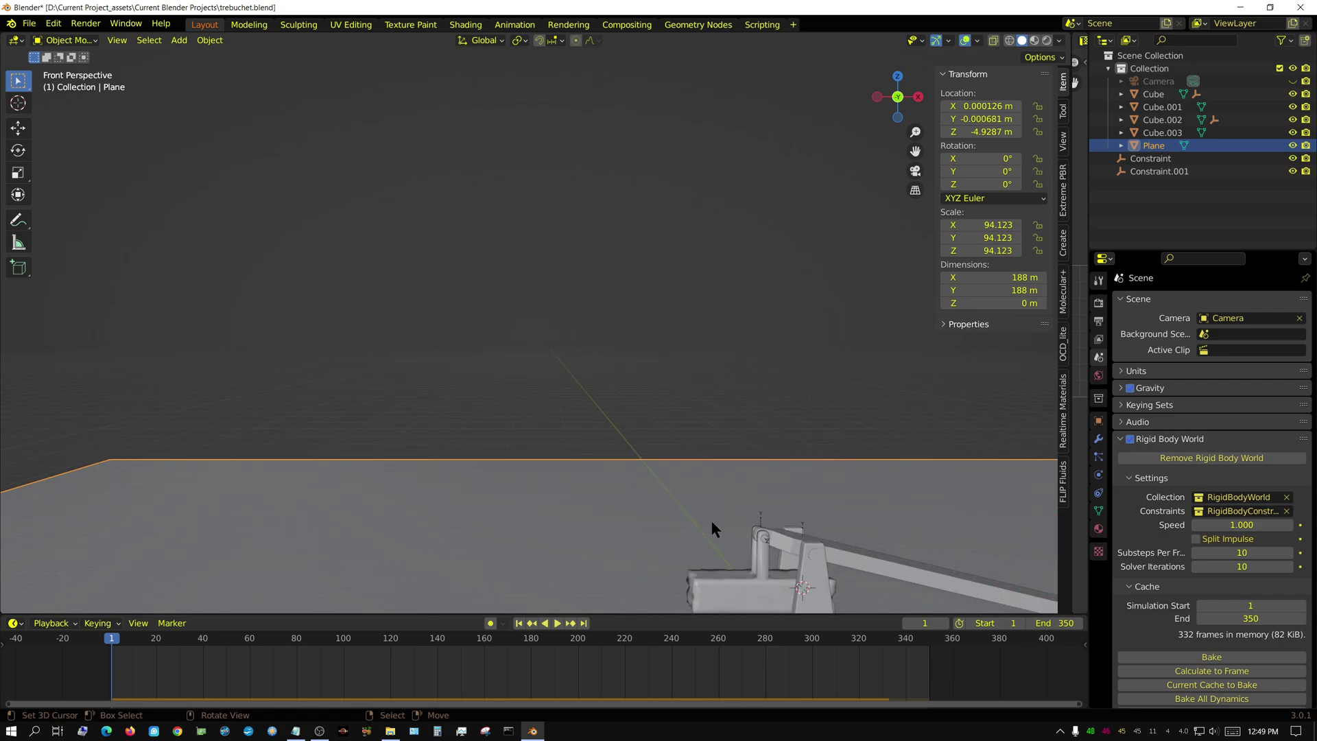
middle_click_drag(776, 528, 519, 338, "shift")
scroll(516, 368, "up", 2)
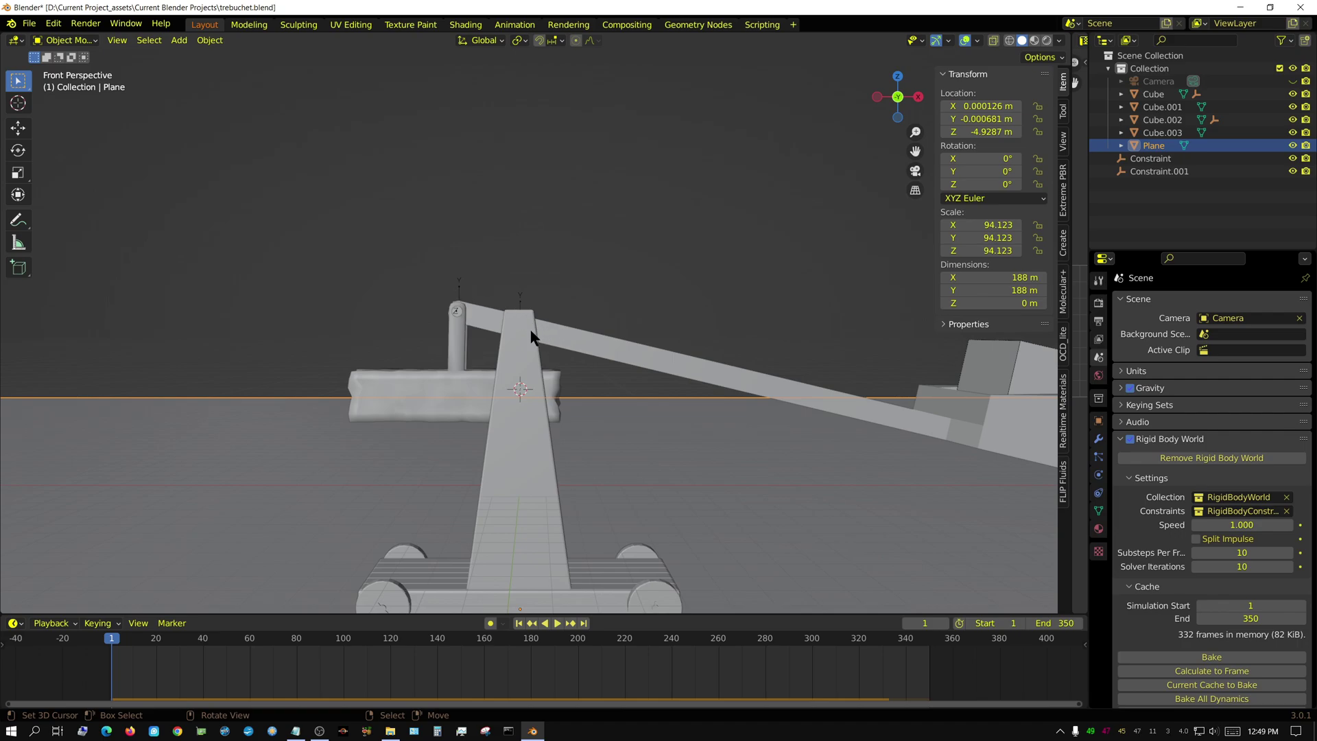
middle_click_drag(534, 323, 480, 355)
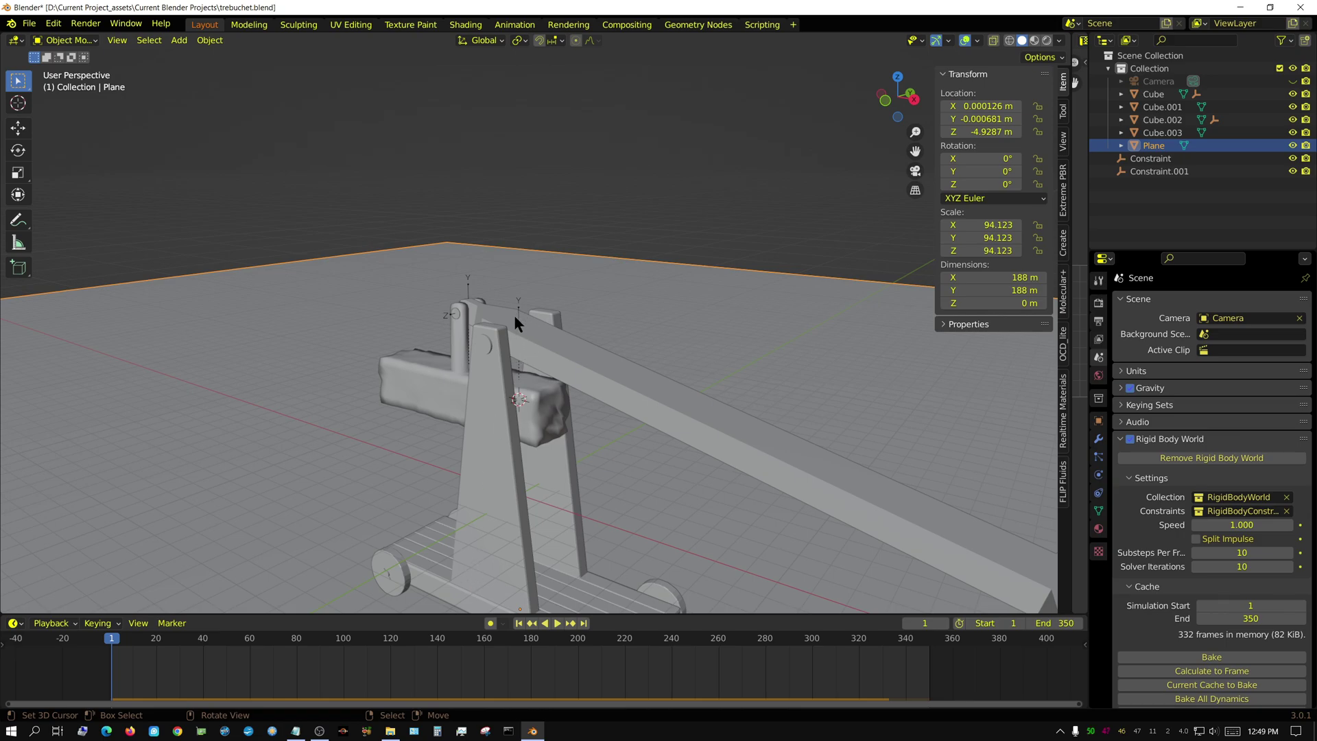
middle_click_drag(513, 314, 571, 392)
scroll(672, 413, "down", 1)
left_click(841, 375)
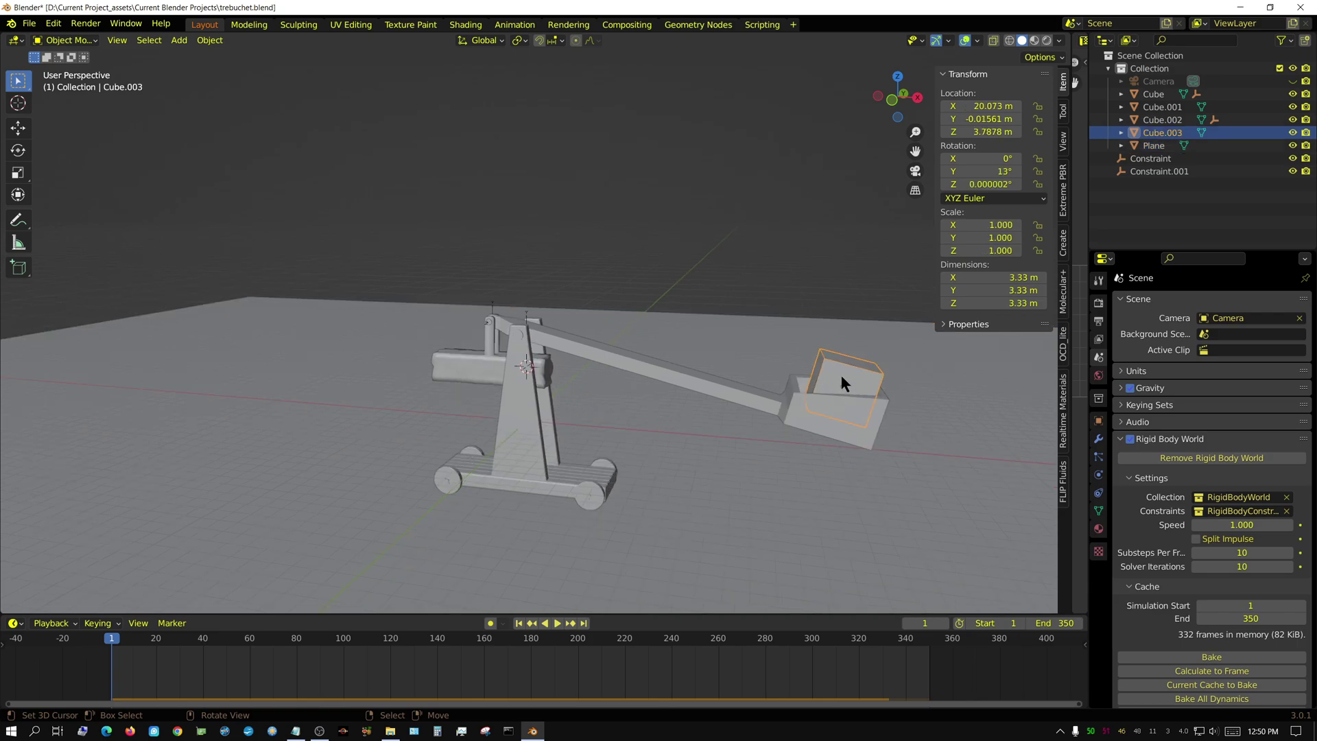
left_click(1098, 474)
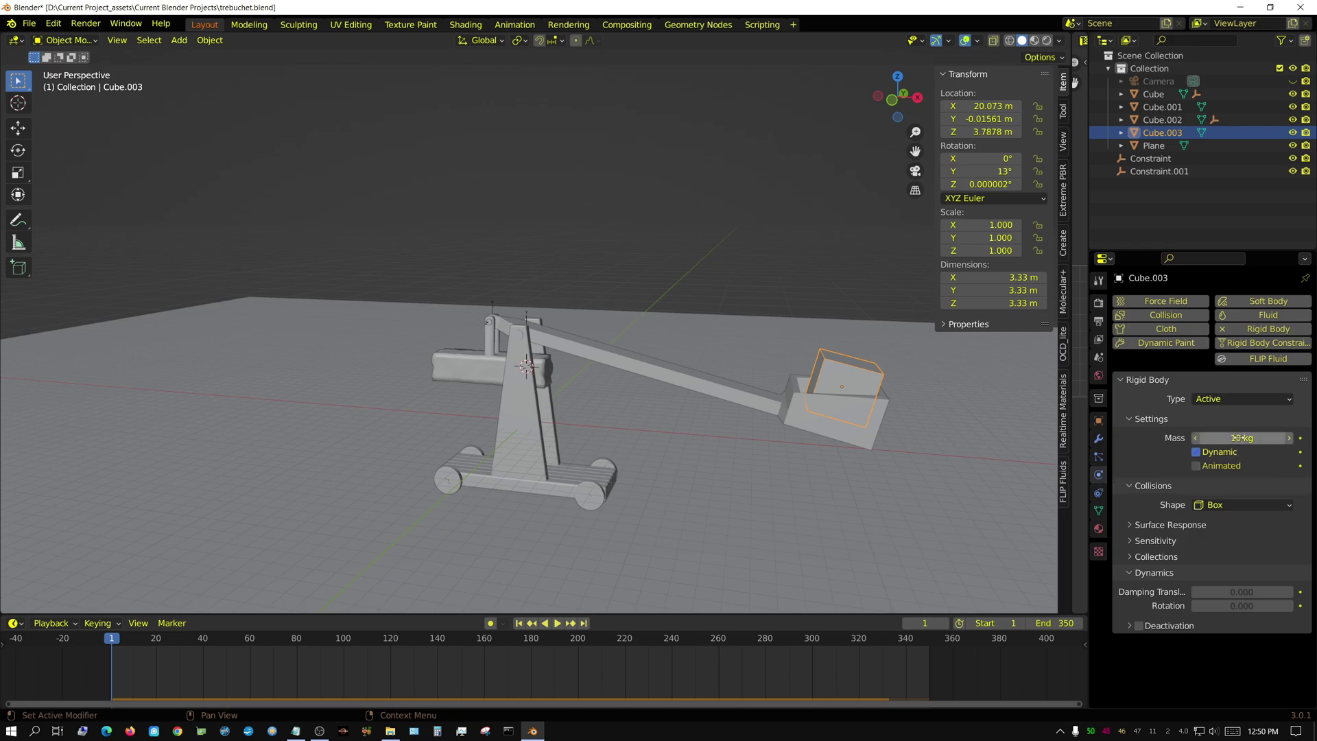
left_click(456, 362)
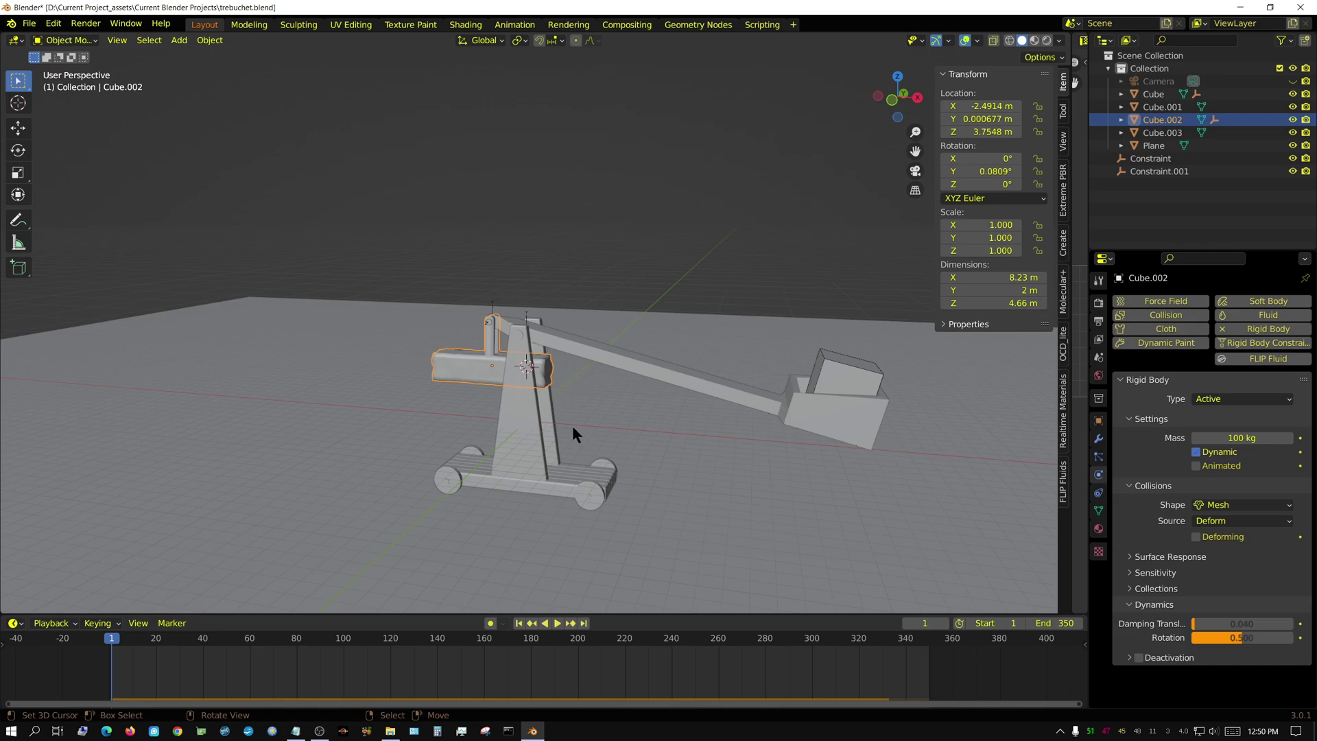
key("KP_1")
key("KP_5")
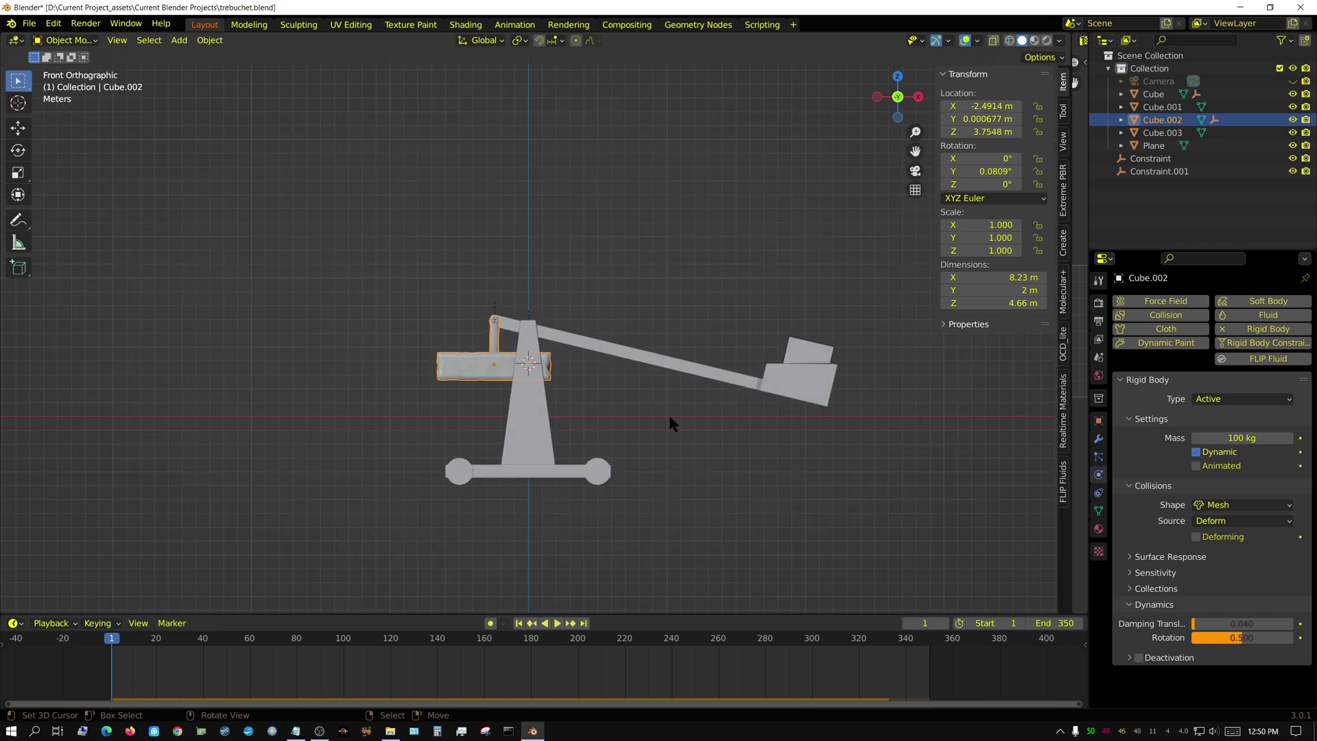
key("KP_5")
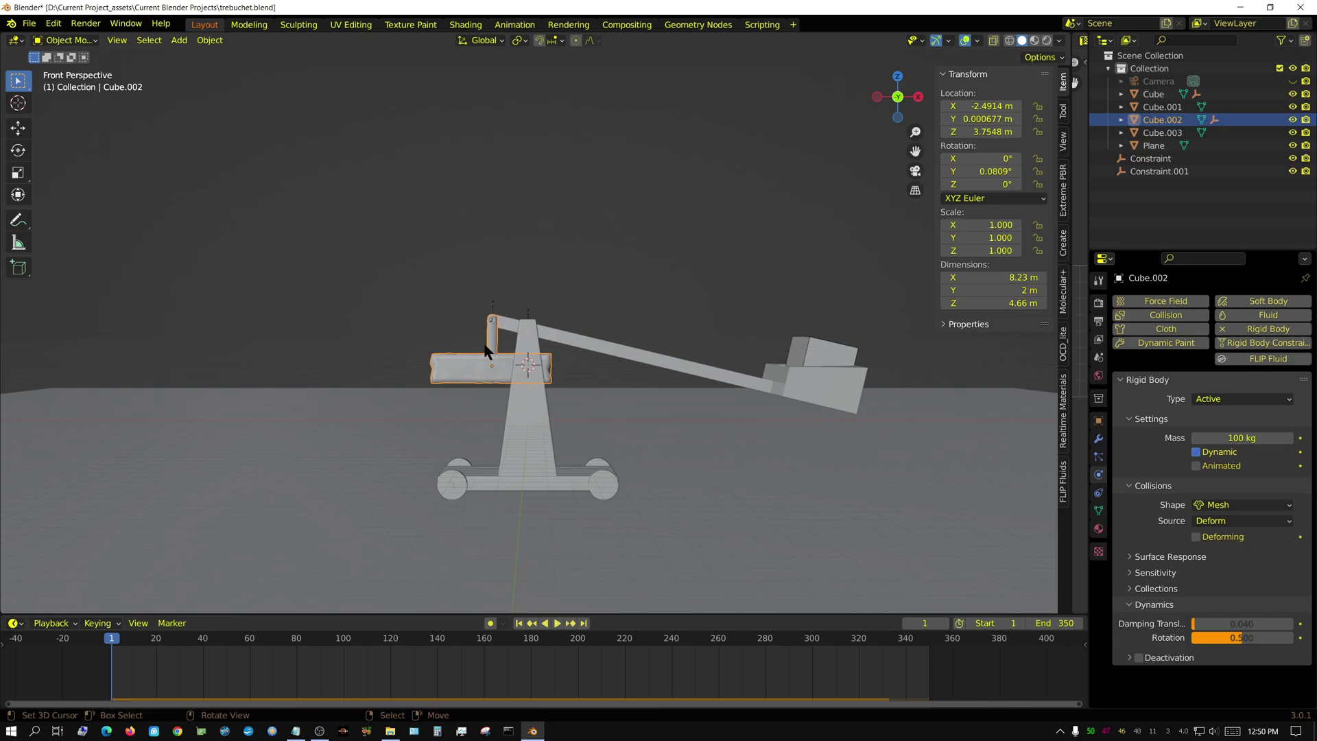
left_click(557, 623)
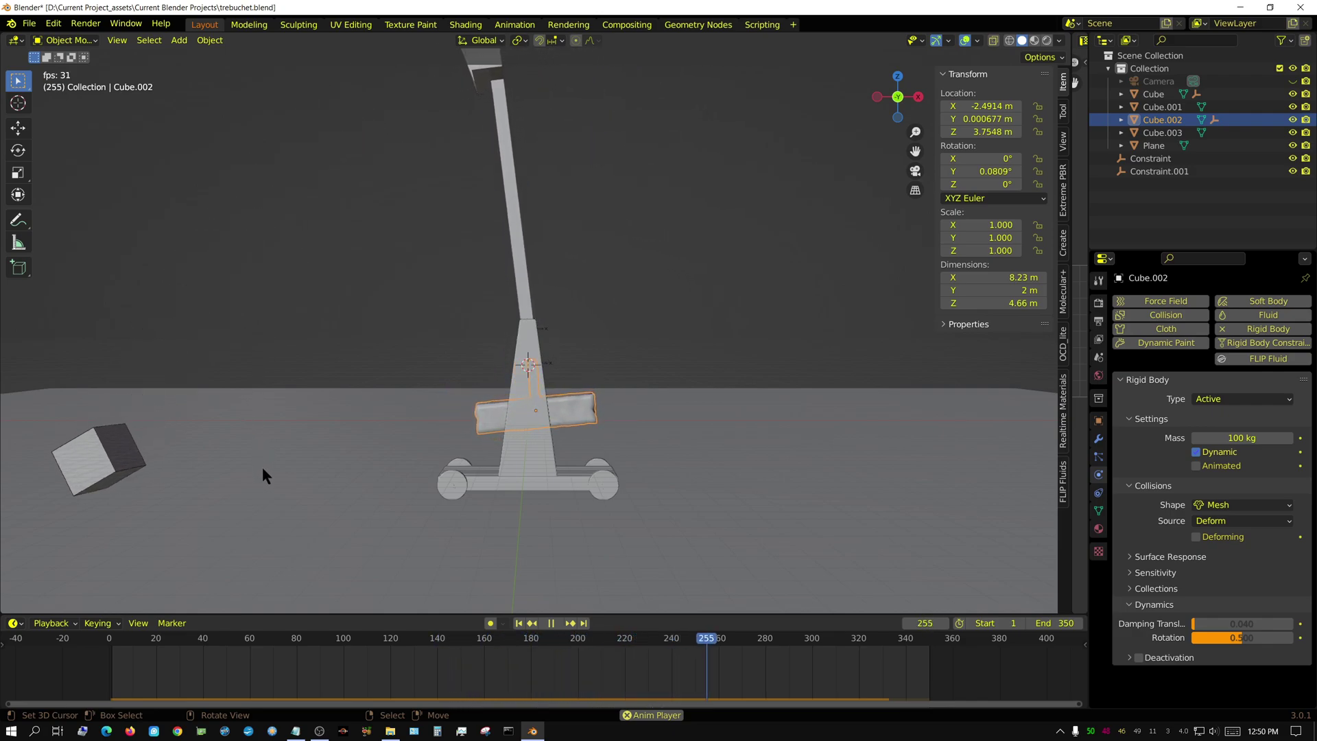
left_click(551, 622)
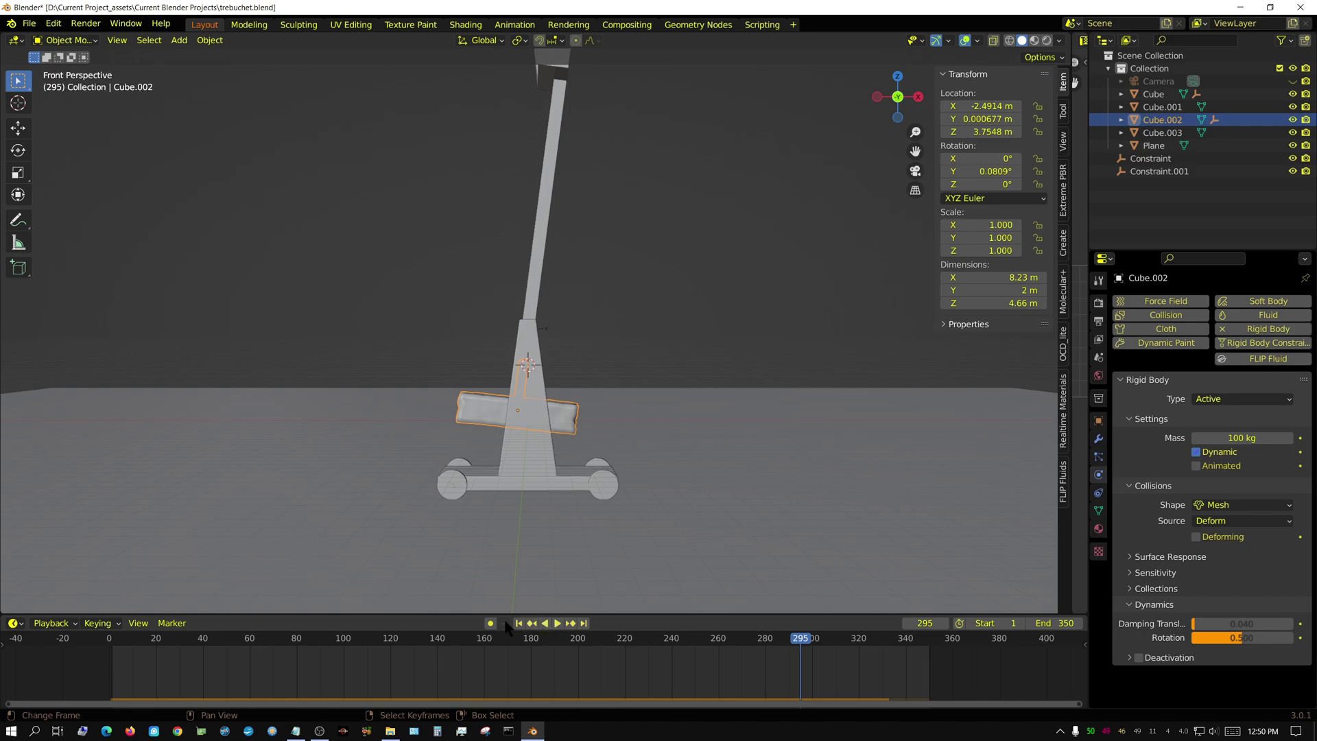
left_click(519, 623)
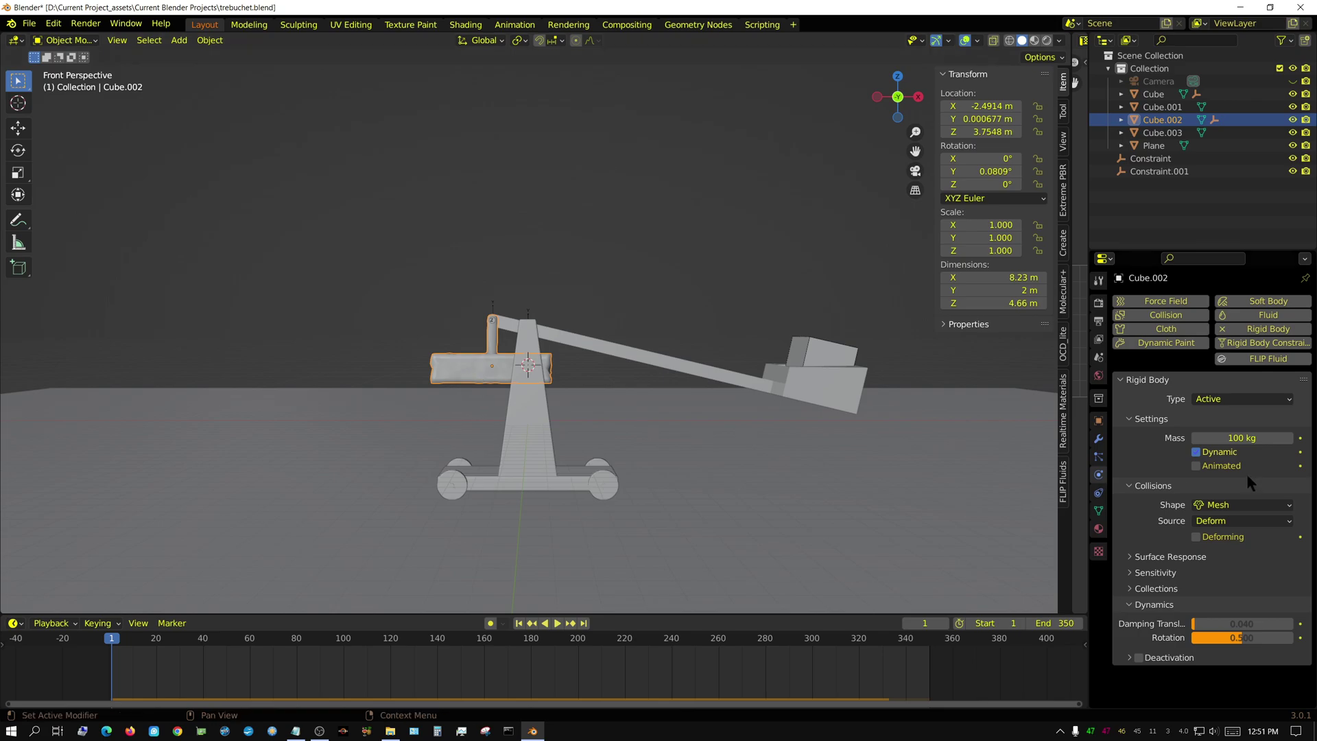
Set the counterweight's rigid body mass to 200 kg.
left_click(1234, 439)
type("200")
key("Return")
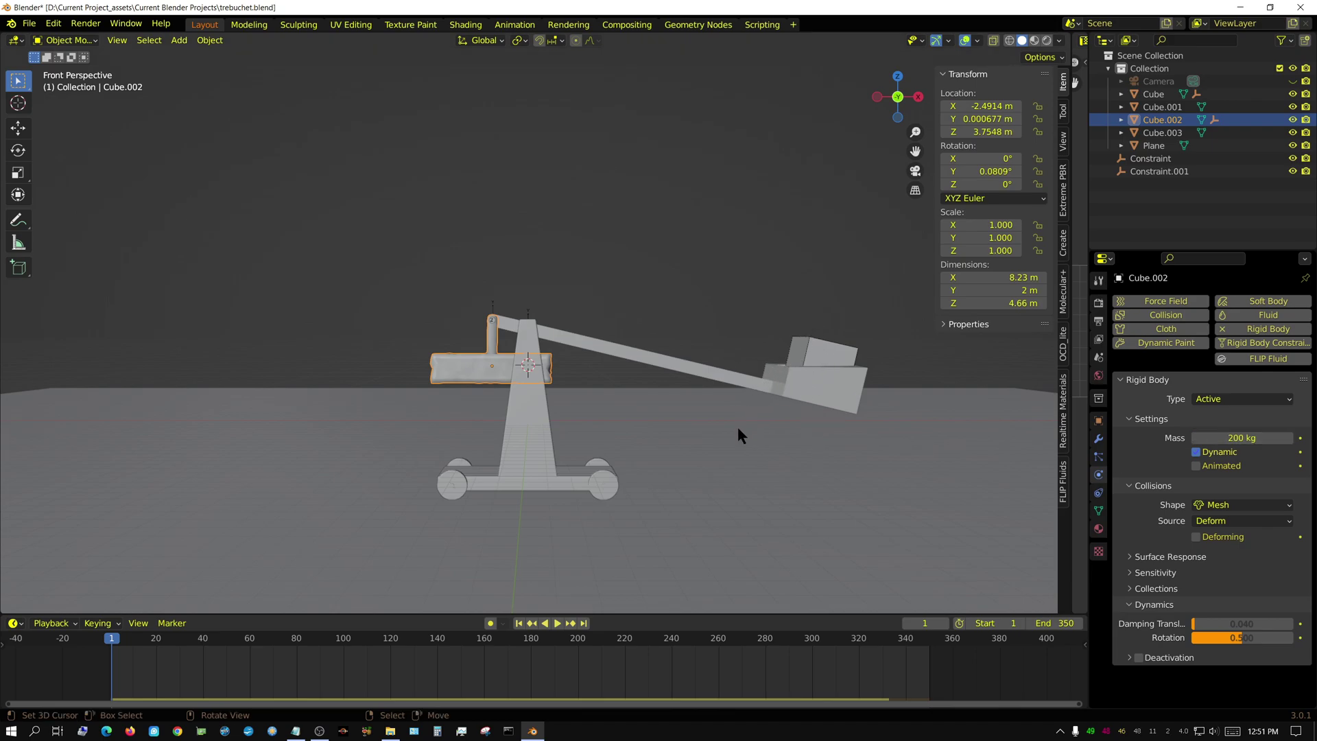
Run a test launch, stop it and rewind to frame 1.
left_click(557, 624)
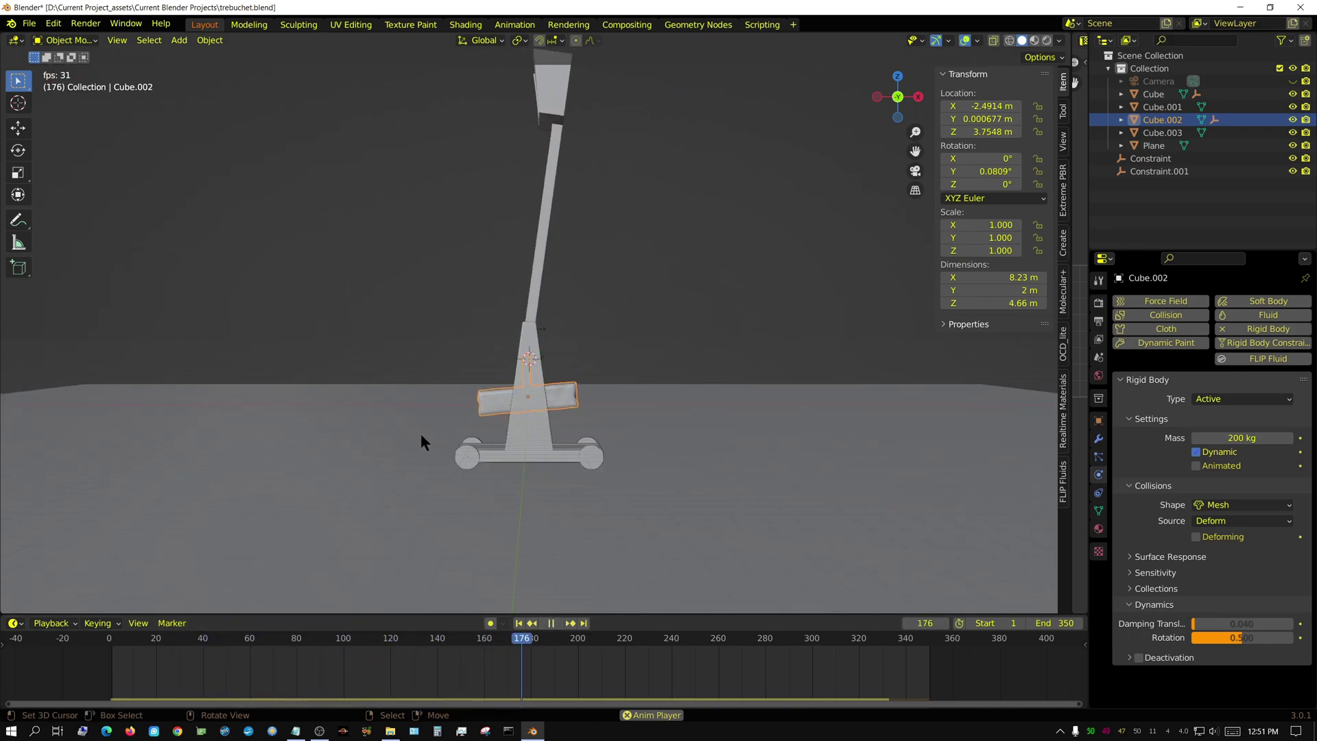
left_click(551, 624)
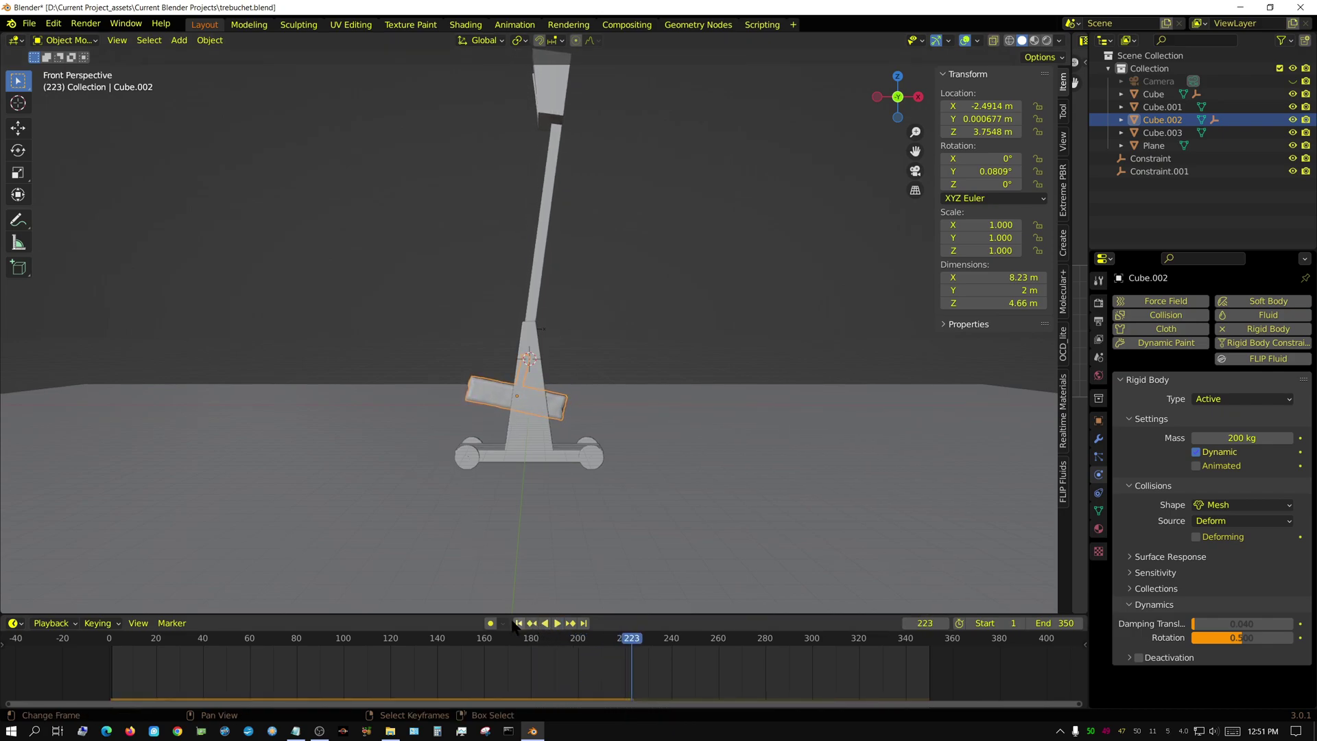
left_click(518, 623)
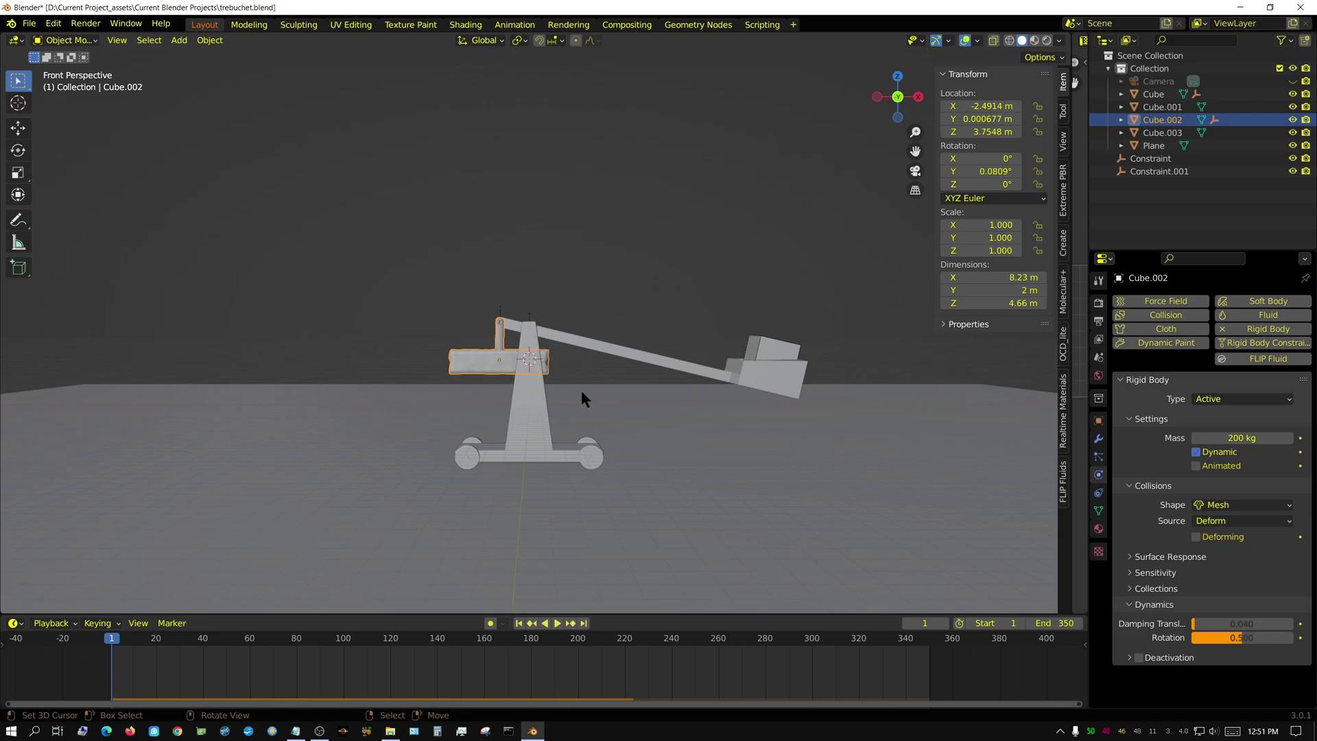
Select the hinge Constraint, enable its Z angle limit and set Z Lower to 10°.
scroll(541, 317, "up", 3)
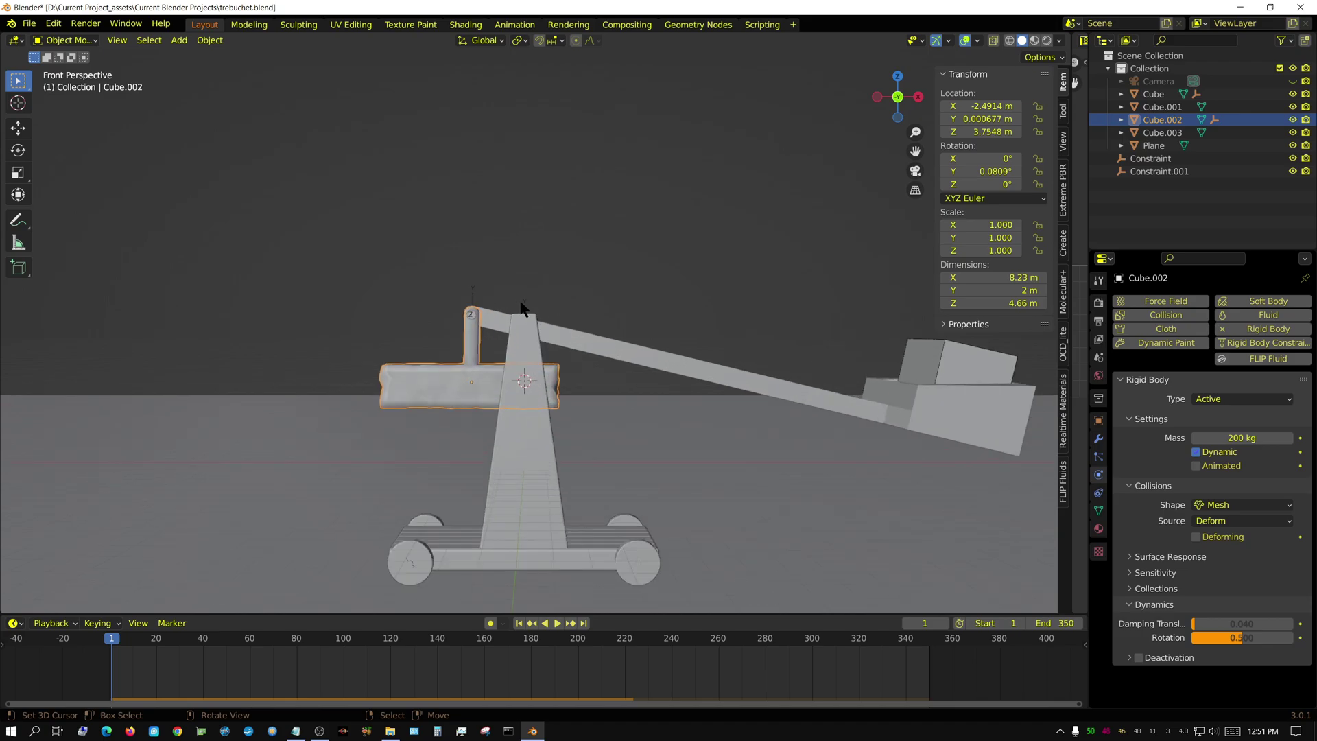
left_click(524, 309)
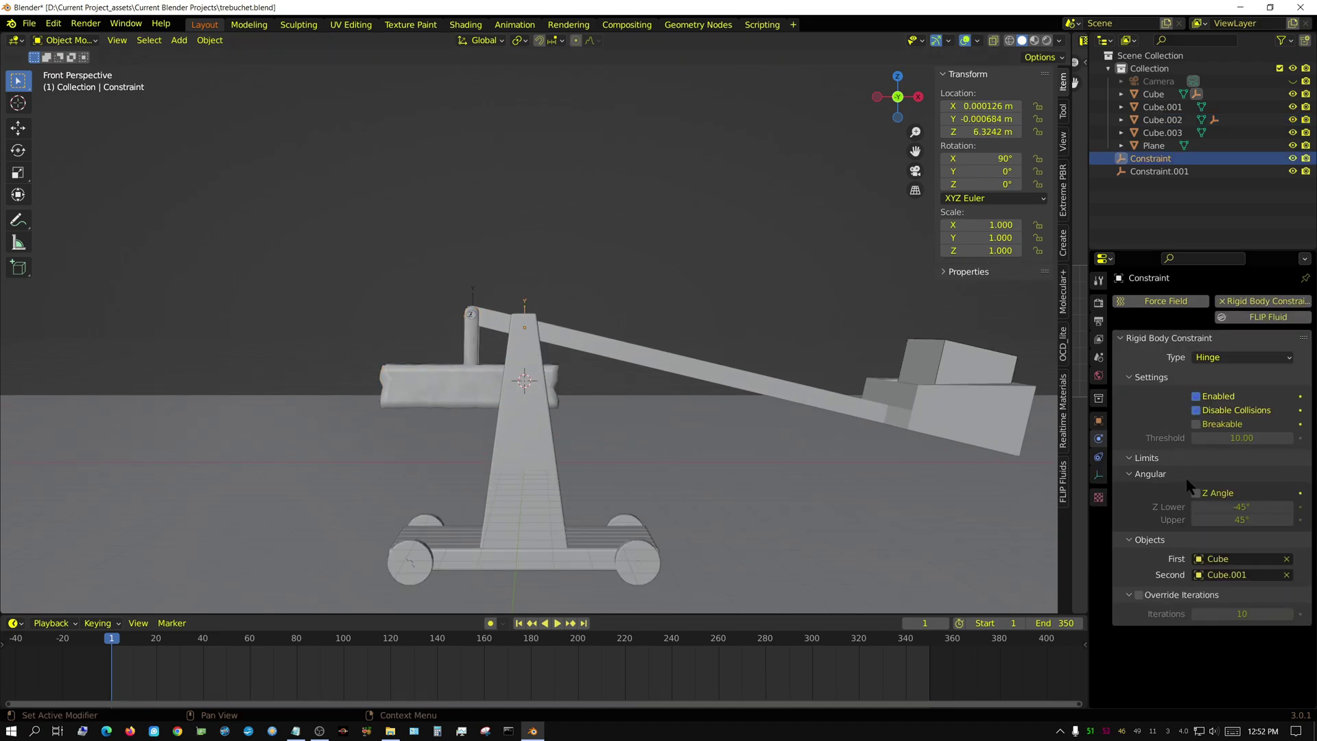
left_click(1195, 493)
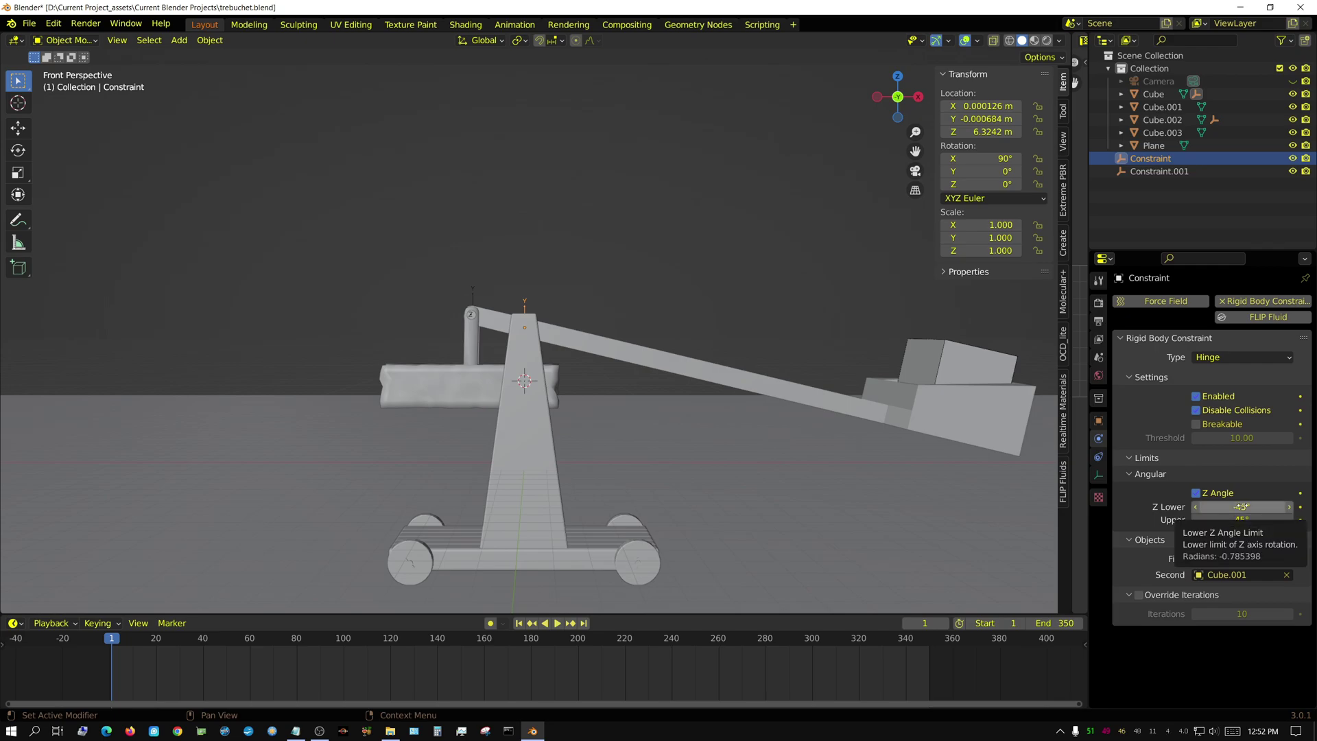
left_click(1248, 506)
type("10")
key("Return")
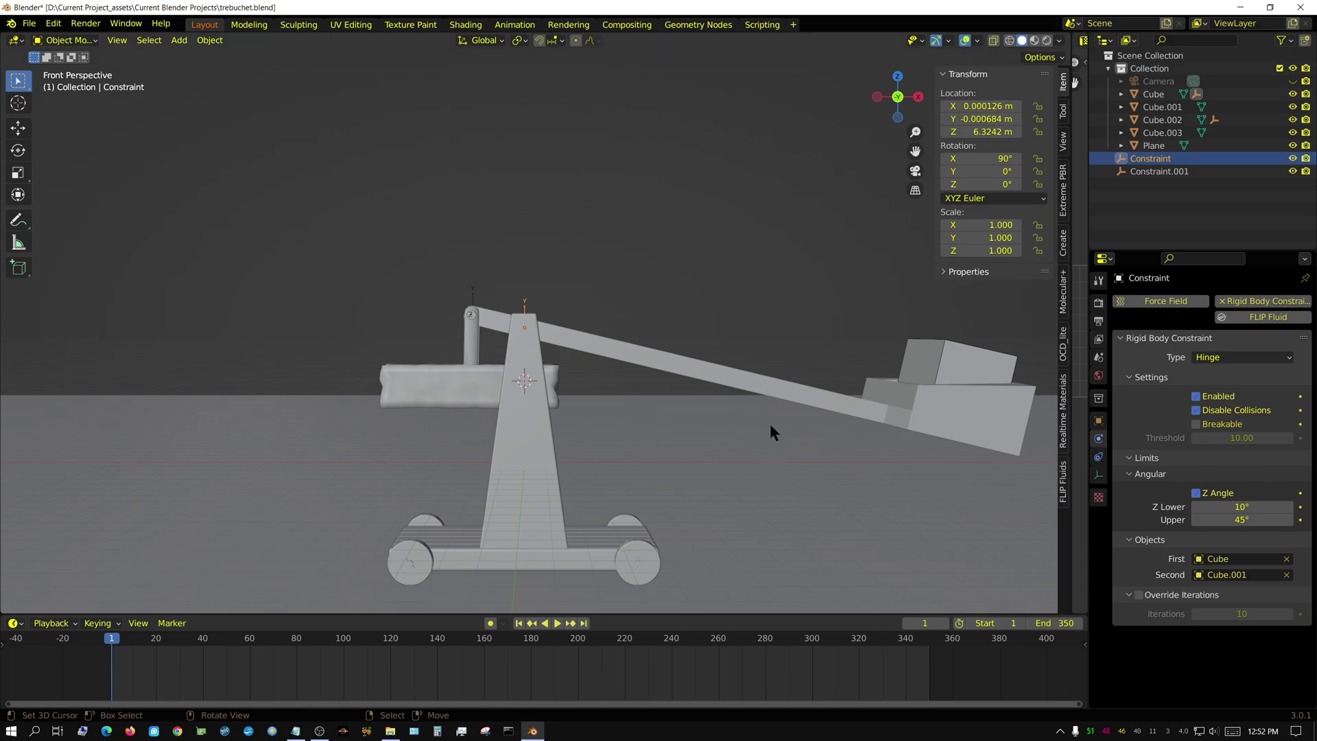
scroll(715, 440, "down", 4)
middle_click_drag(694, 445, 708, 505, "shift")
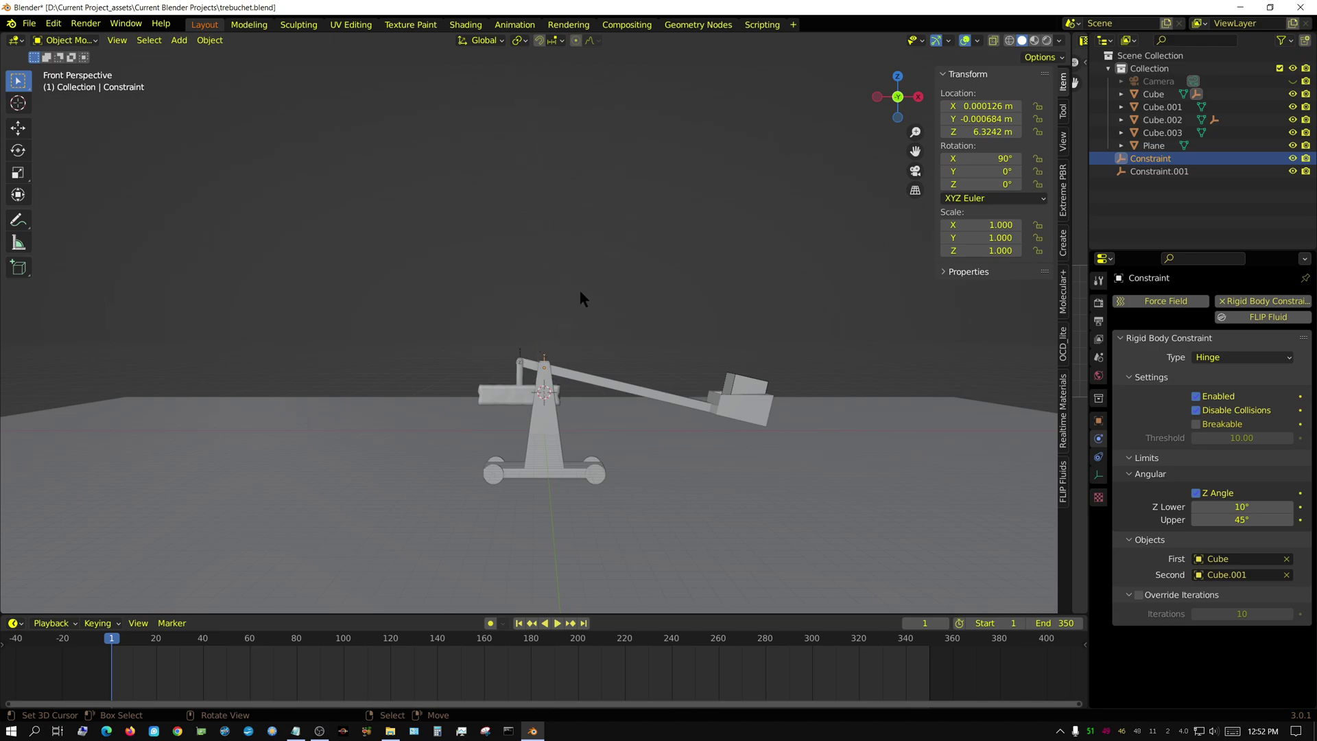
Test the launch with the 10° limit, then stop and rewind to frame 1.
left_click(557, 623)
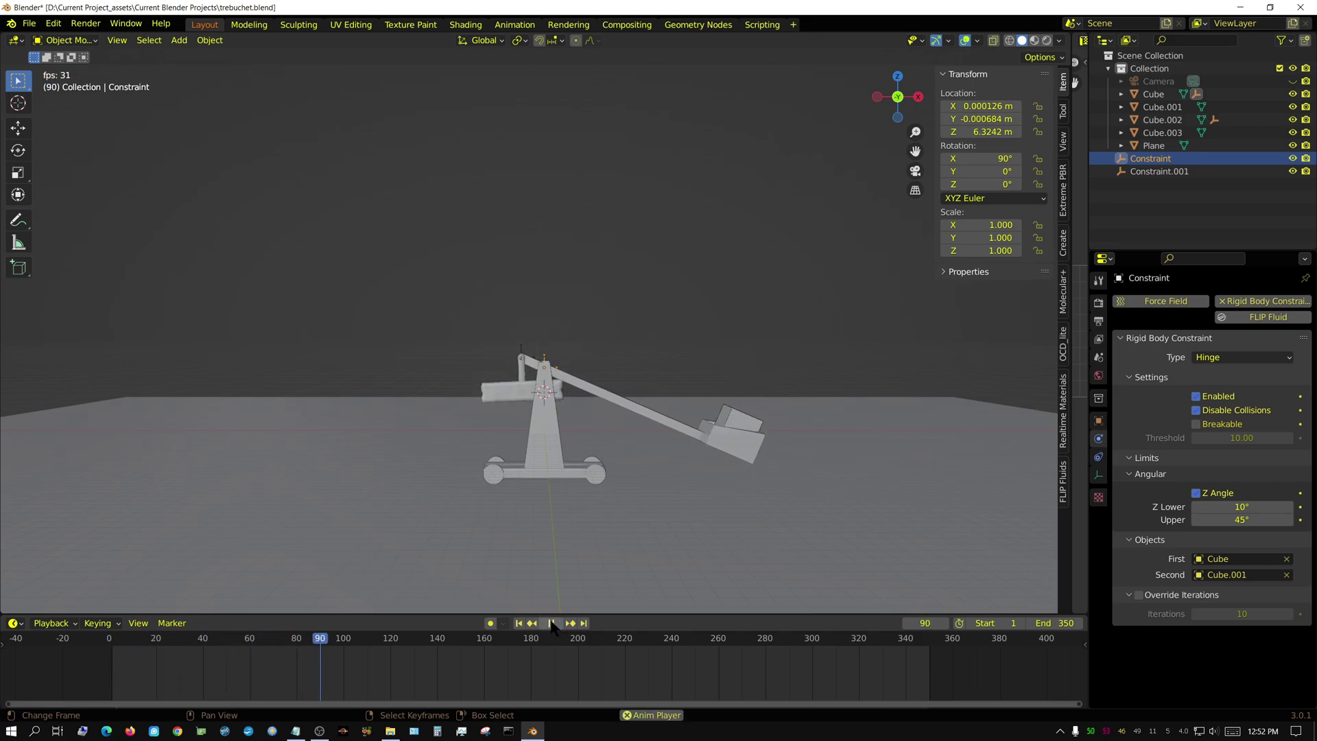
left_click(552, 623)
left_click(519, 623)
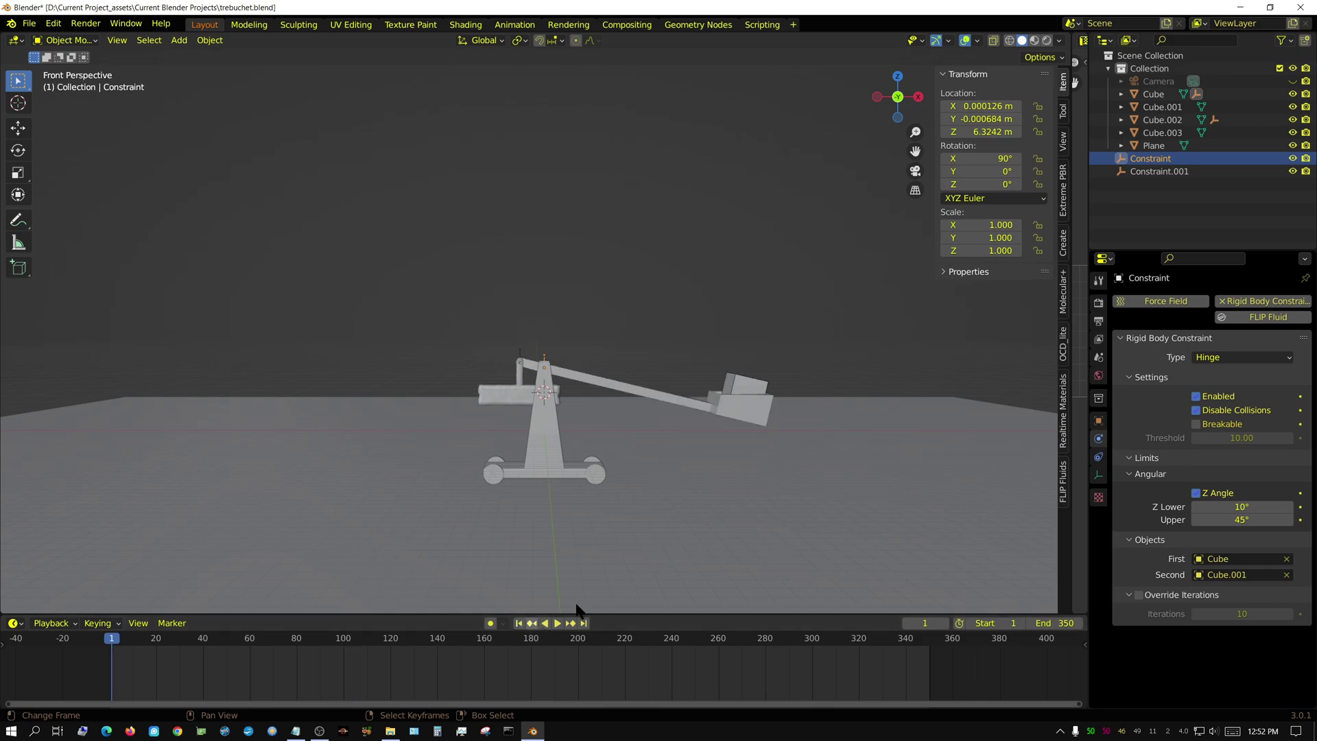
Change the hinge's Z Lower limit to -10°, test the launch and rewind.
left_click(1251, 505)
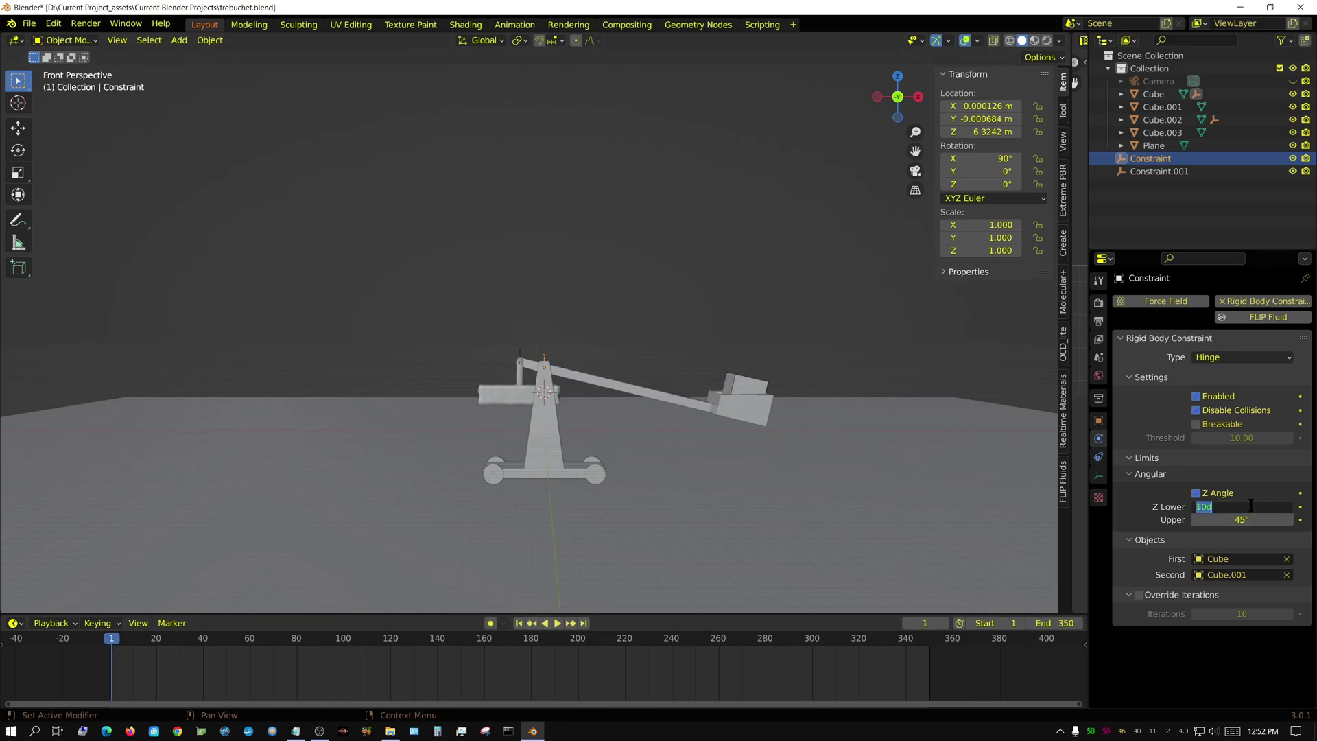
key("BackSpace")
key("Return")
left_click(558, 625)
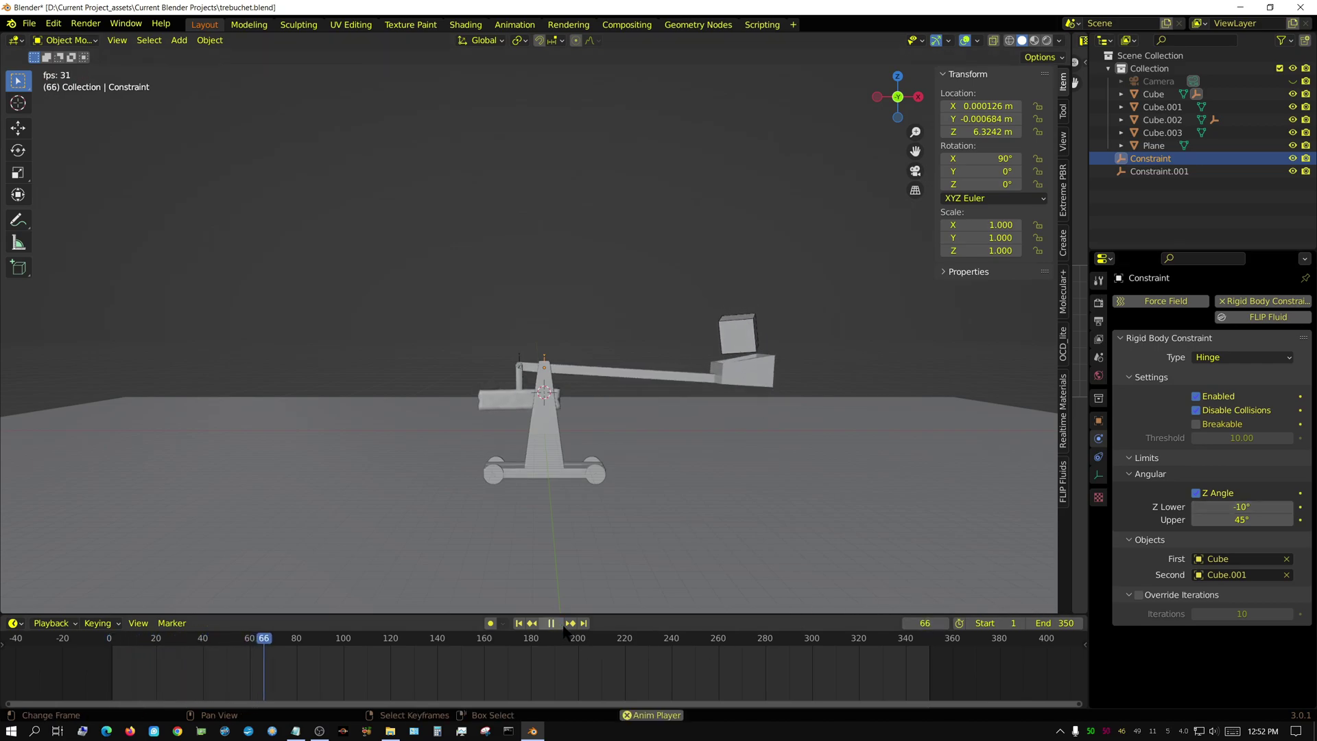
left_click(553, 624)
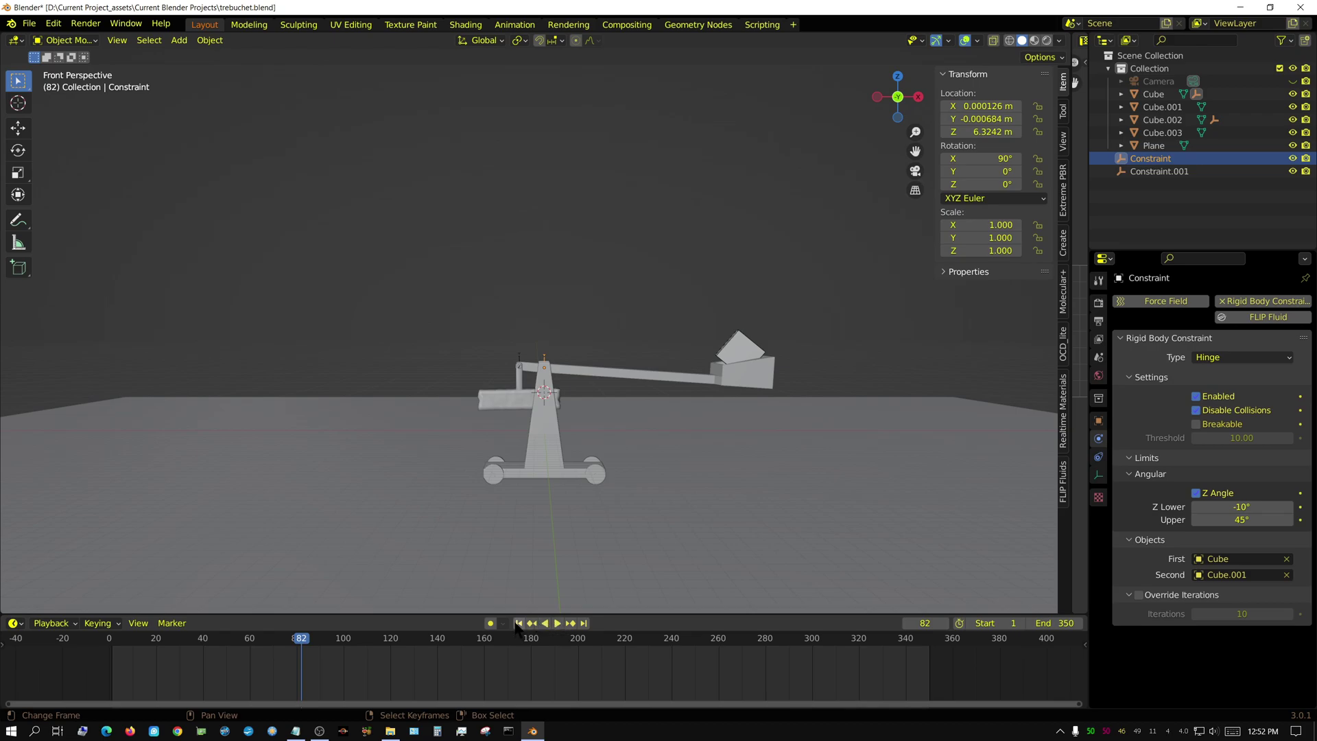
left_click(518, 623)
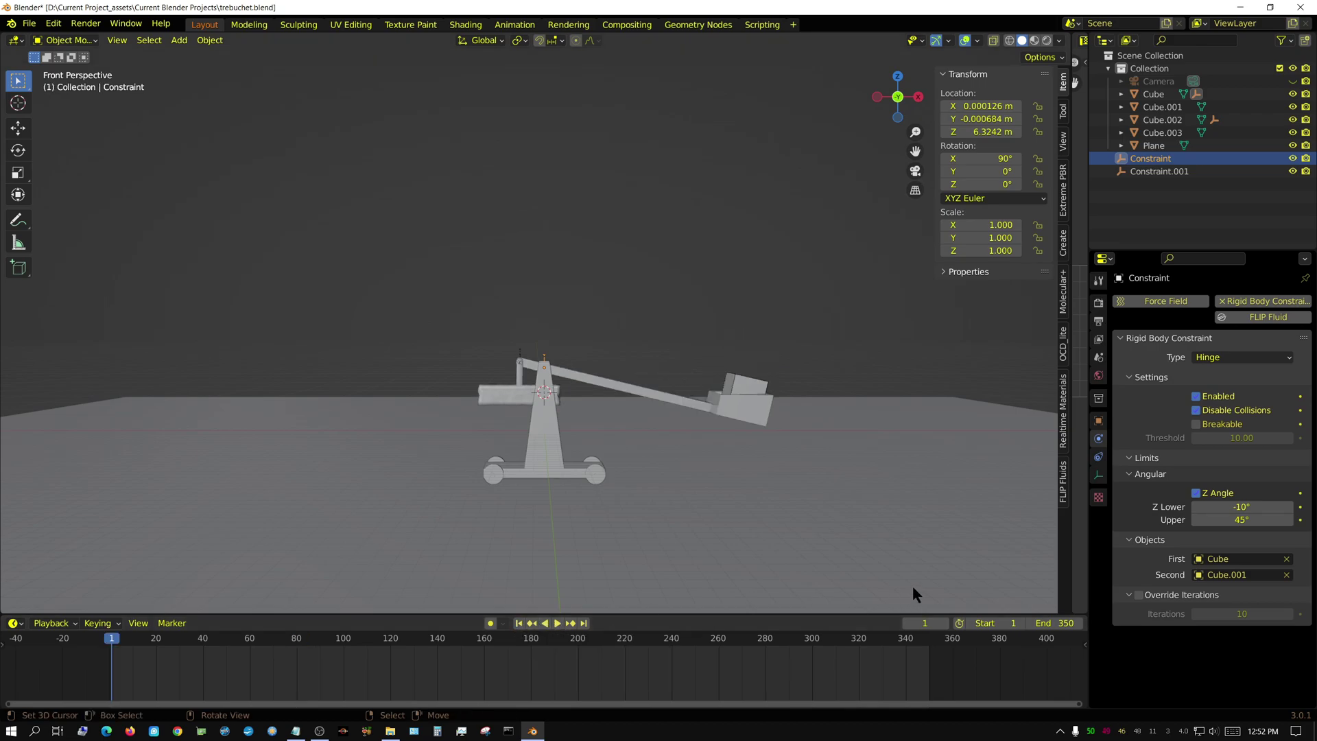
Change Z Lower to -80° and replay the launch, zooming out to watch.
left_click(1242, 507)
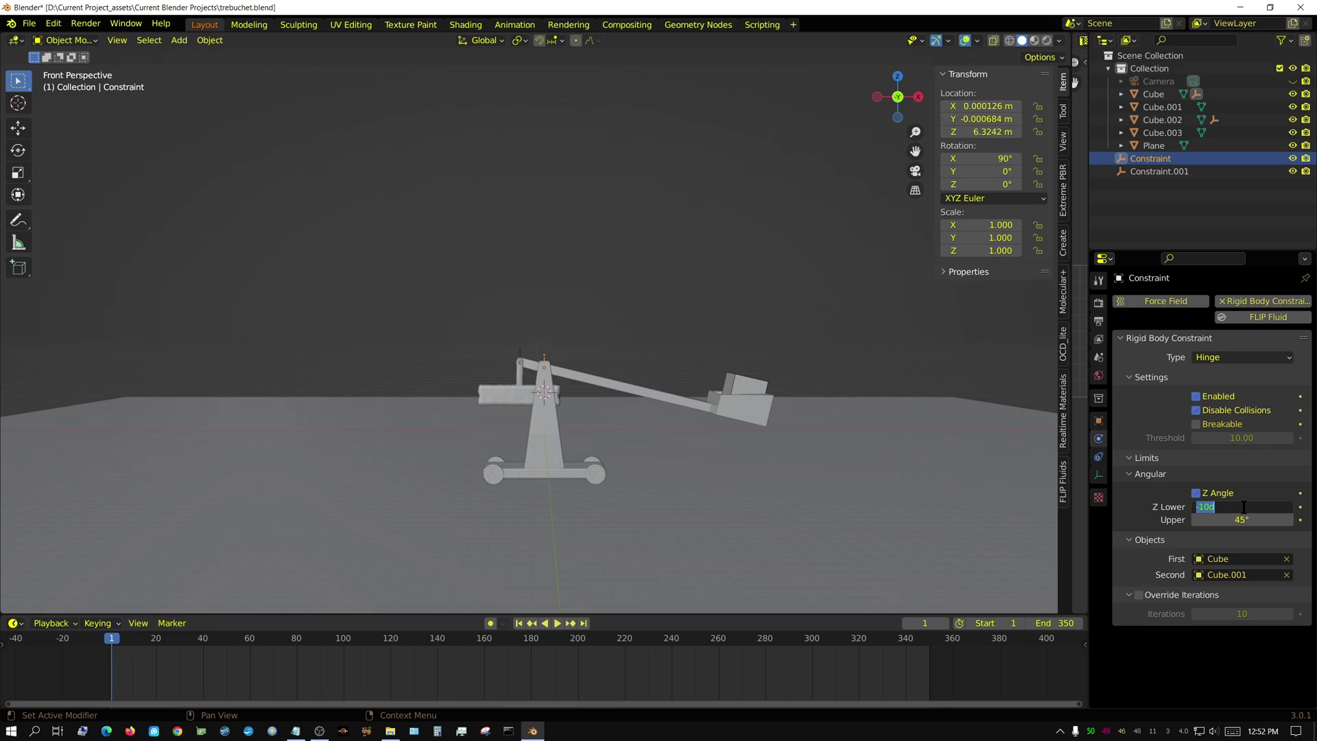
key("BackSpace")
key("Return")
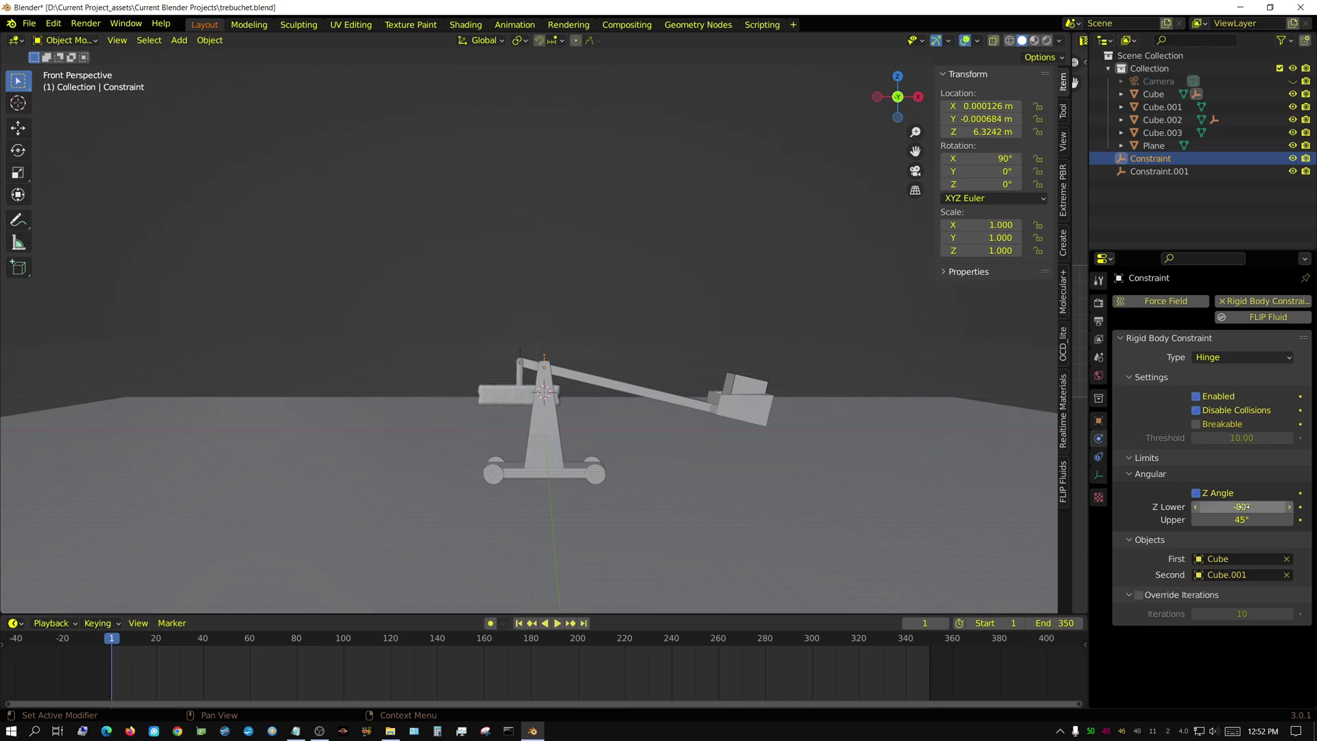
left_click(557, 623)
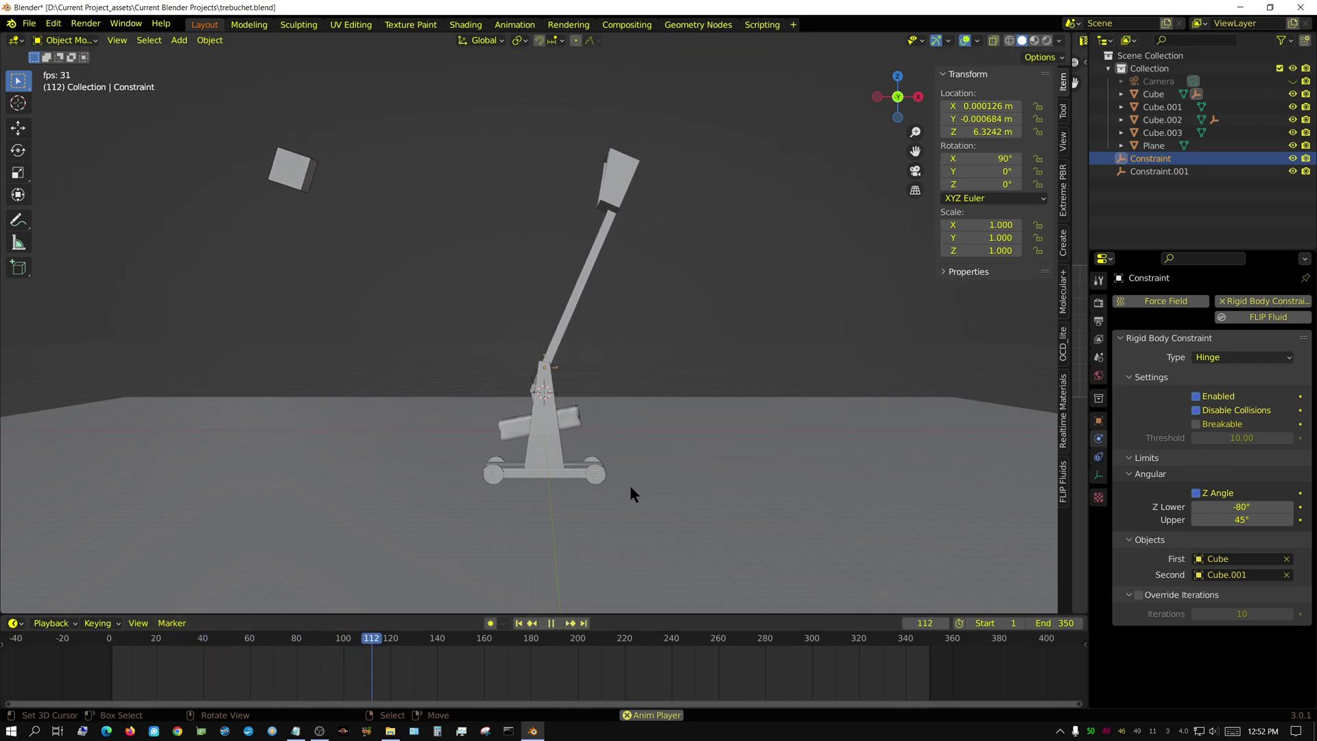
scroll(507, 451, "down", 4)
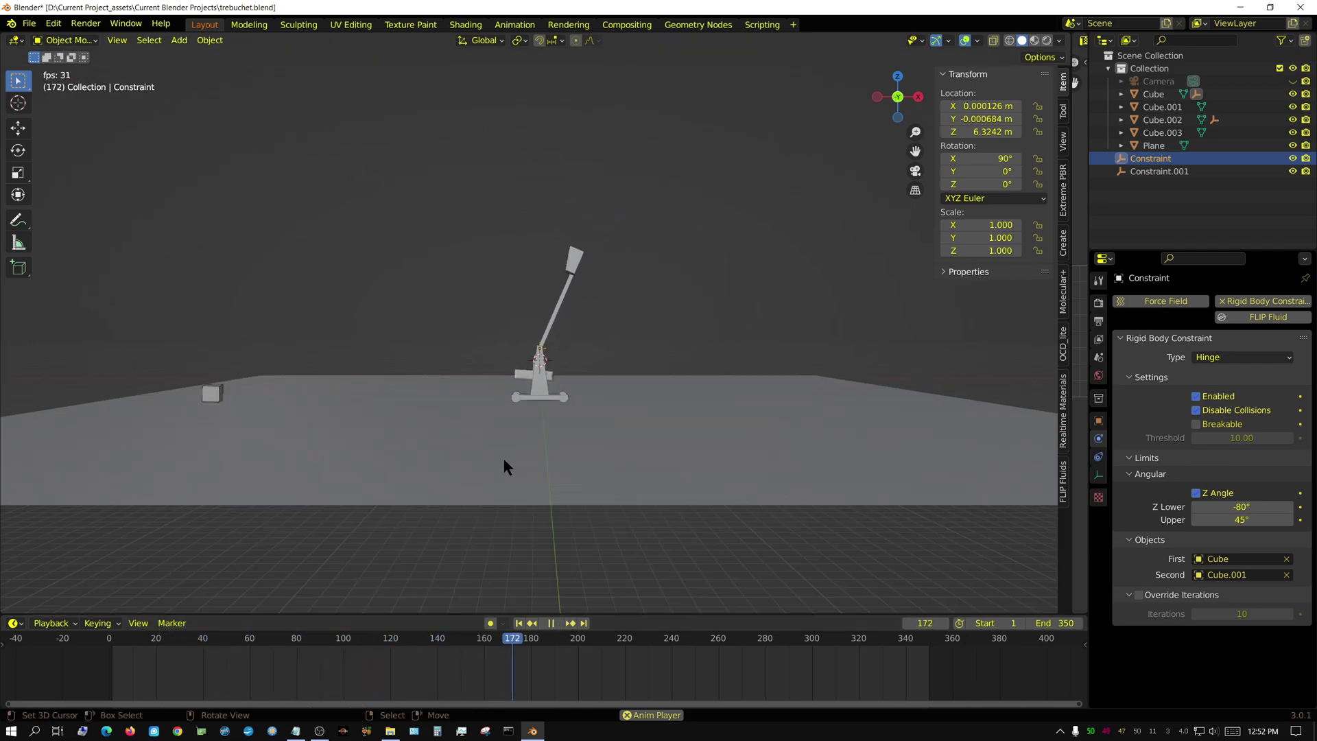
Stop and rewind the simulation, then set the hinge's Z Lower limit to -85°.
left_click(551, 622)
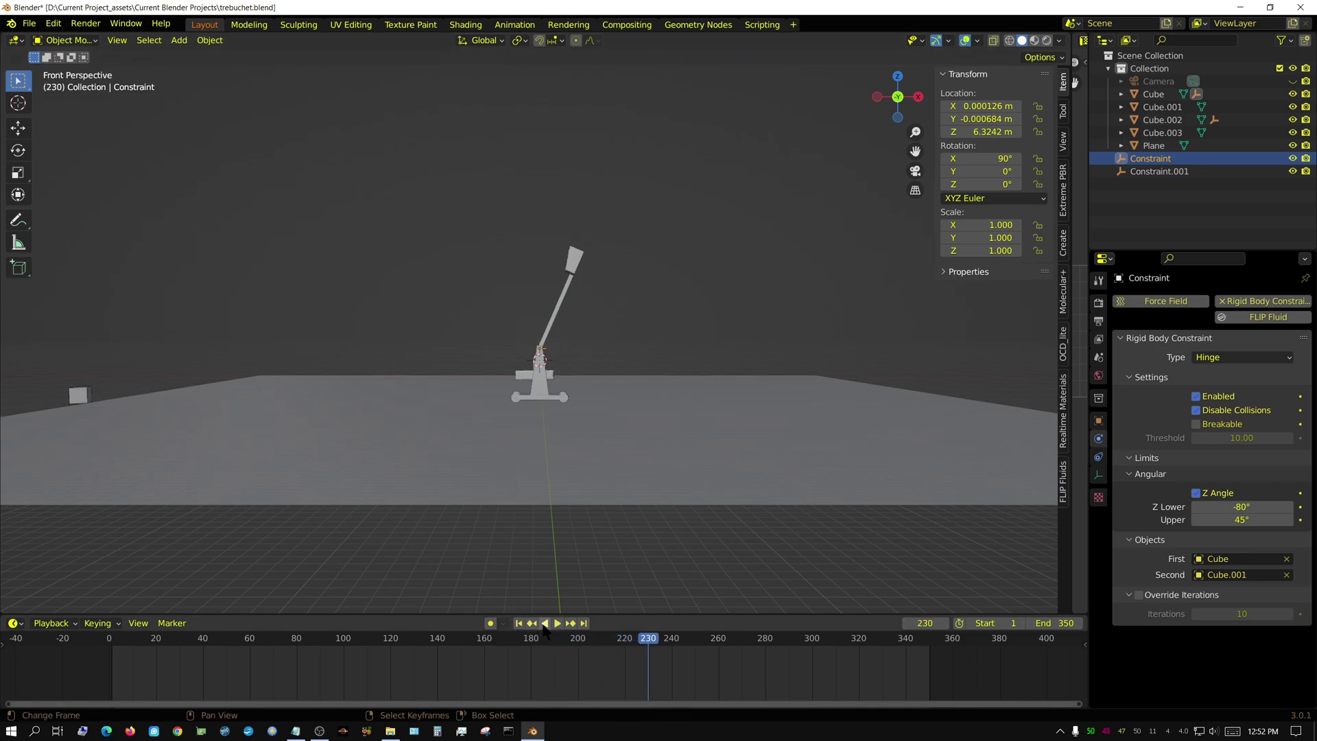
left_click(519, 623)
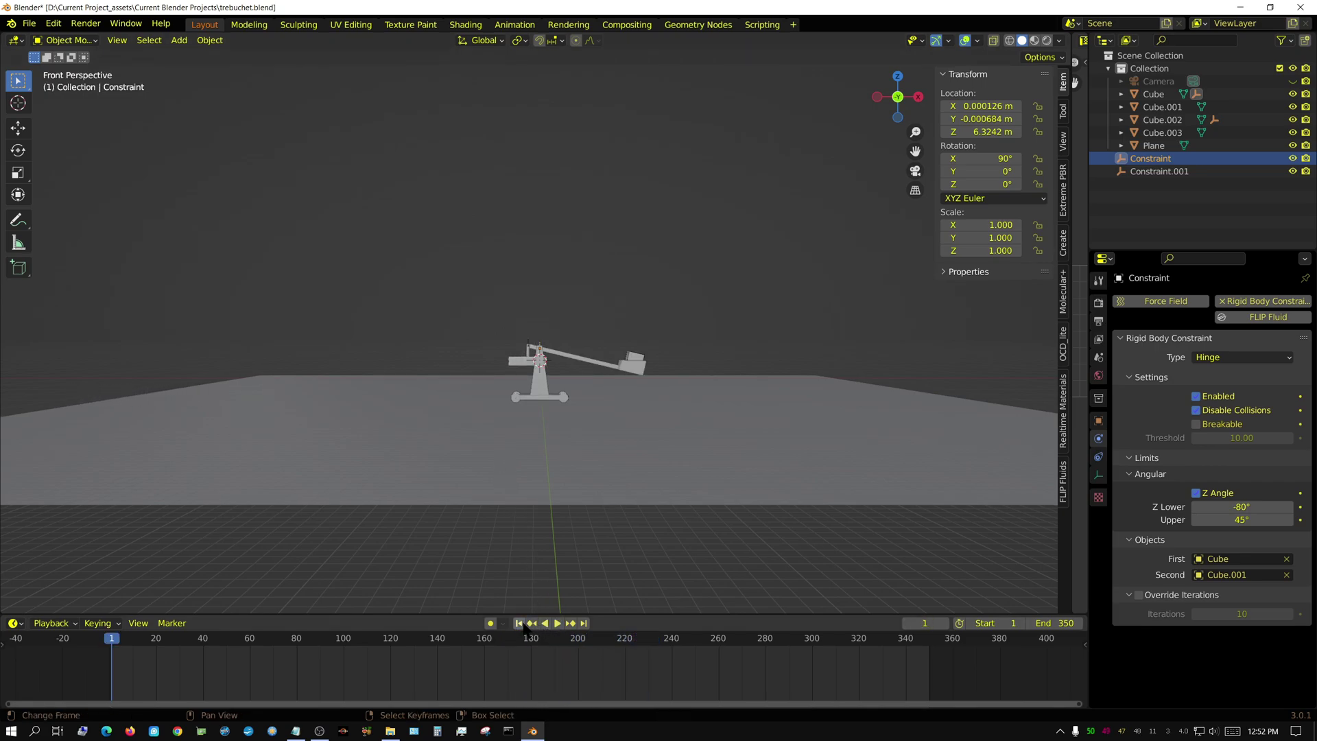
left_click(1221, 505)
key("BackSpace")
key("Return")
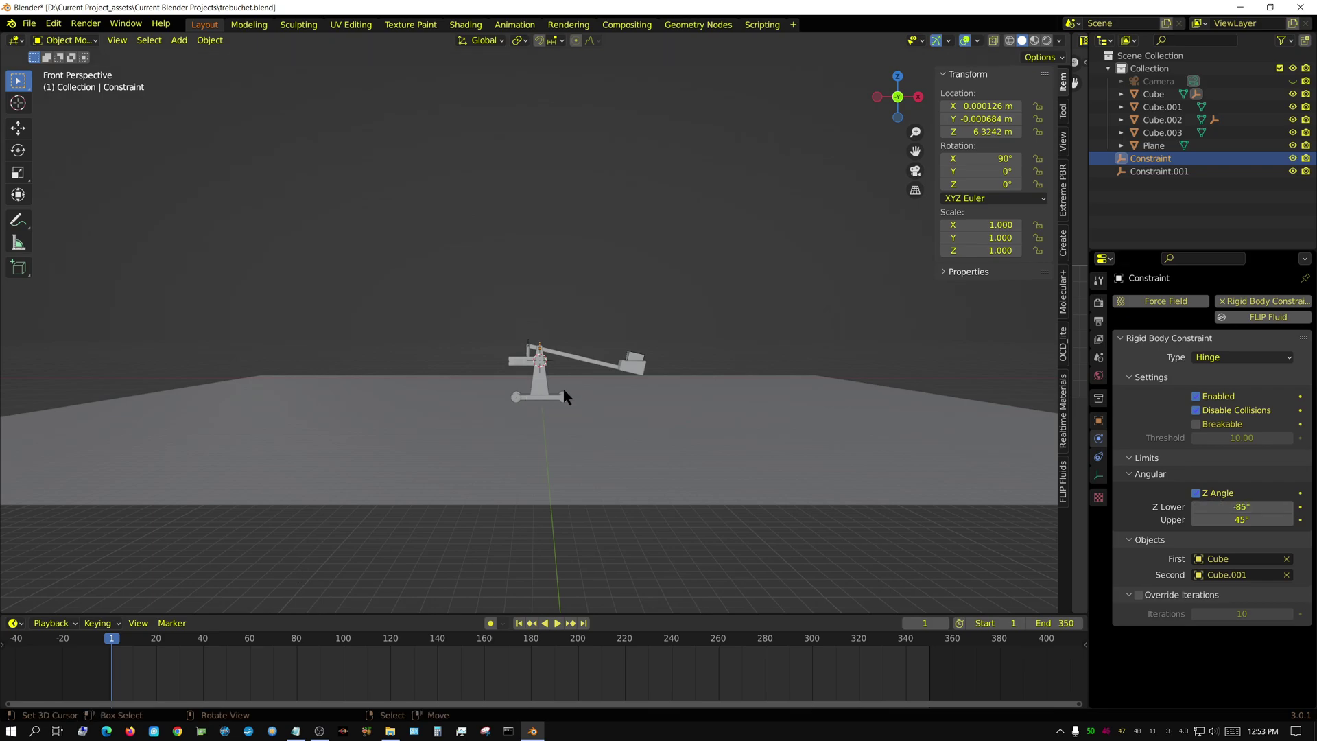
Test the launch in orthographic front view, rewind to frame 1, and save trebuchet.blend.
key("KP_5")
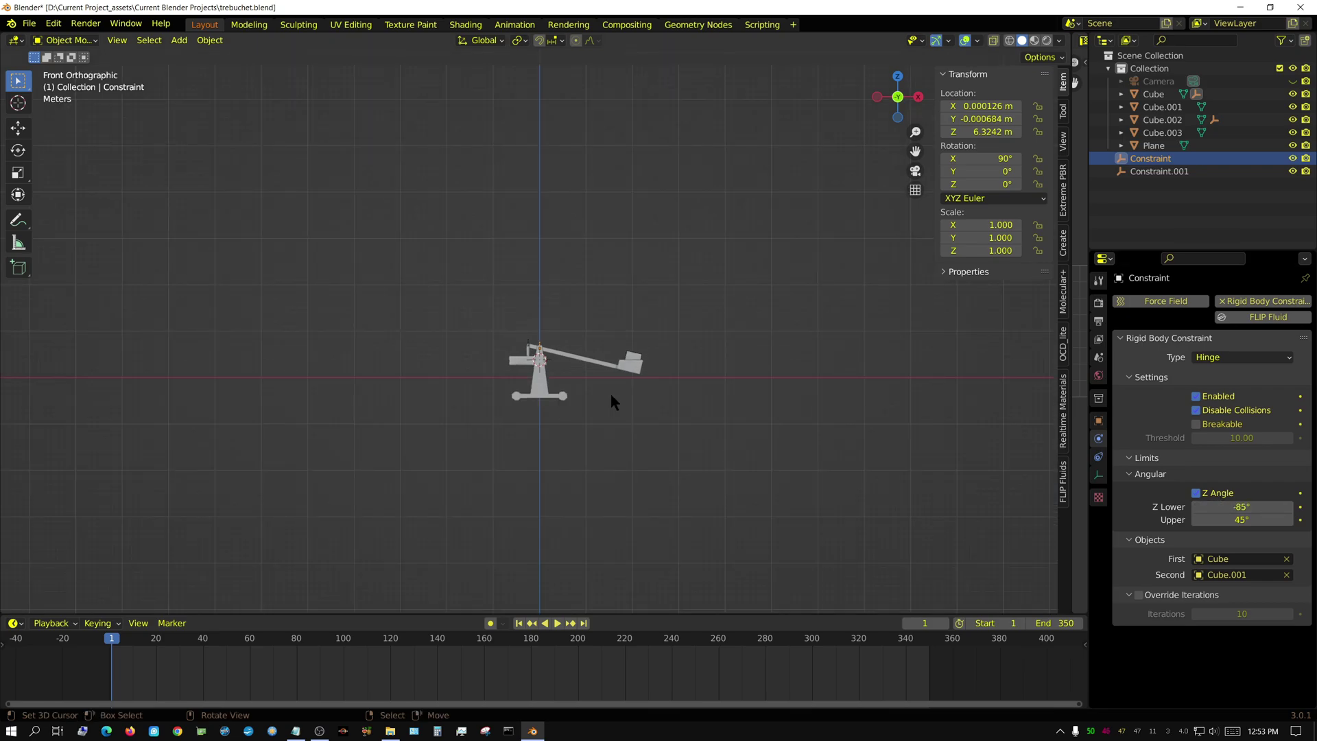
scroll(620, 385, "up", 4)
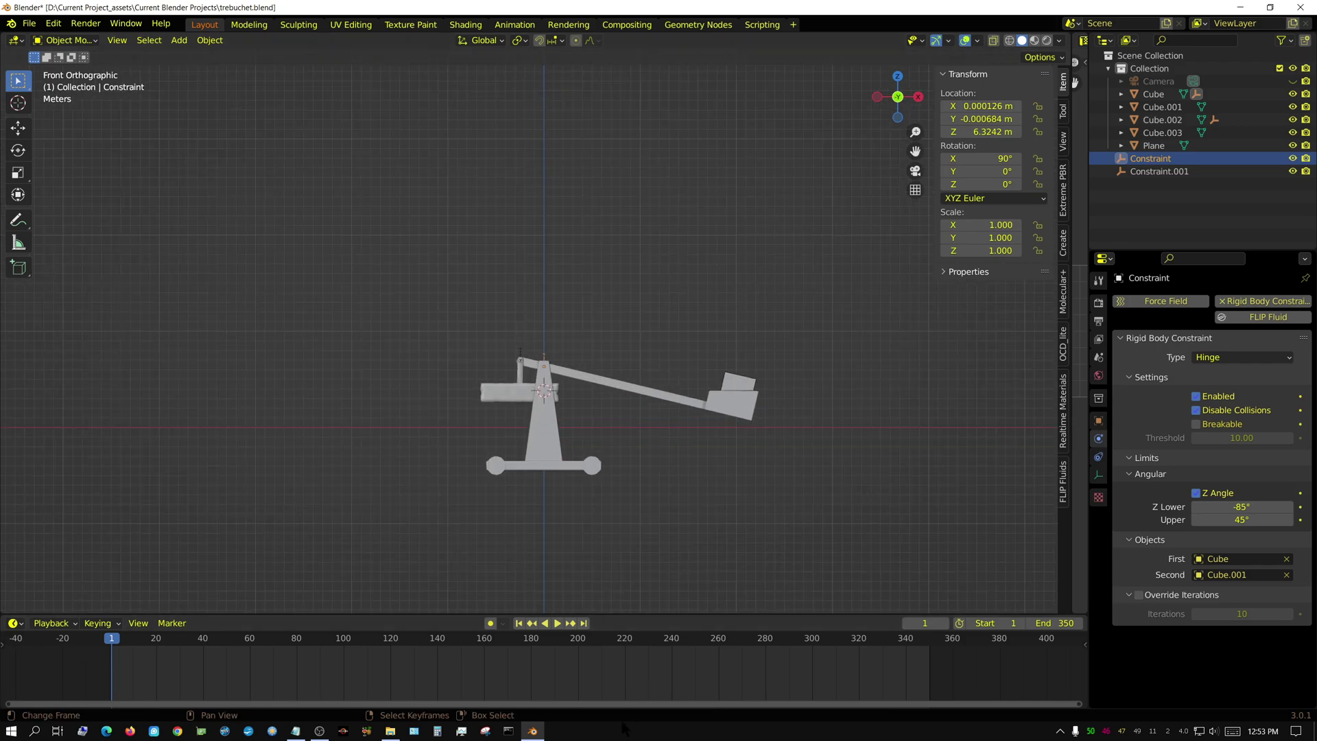
key("space")
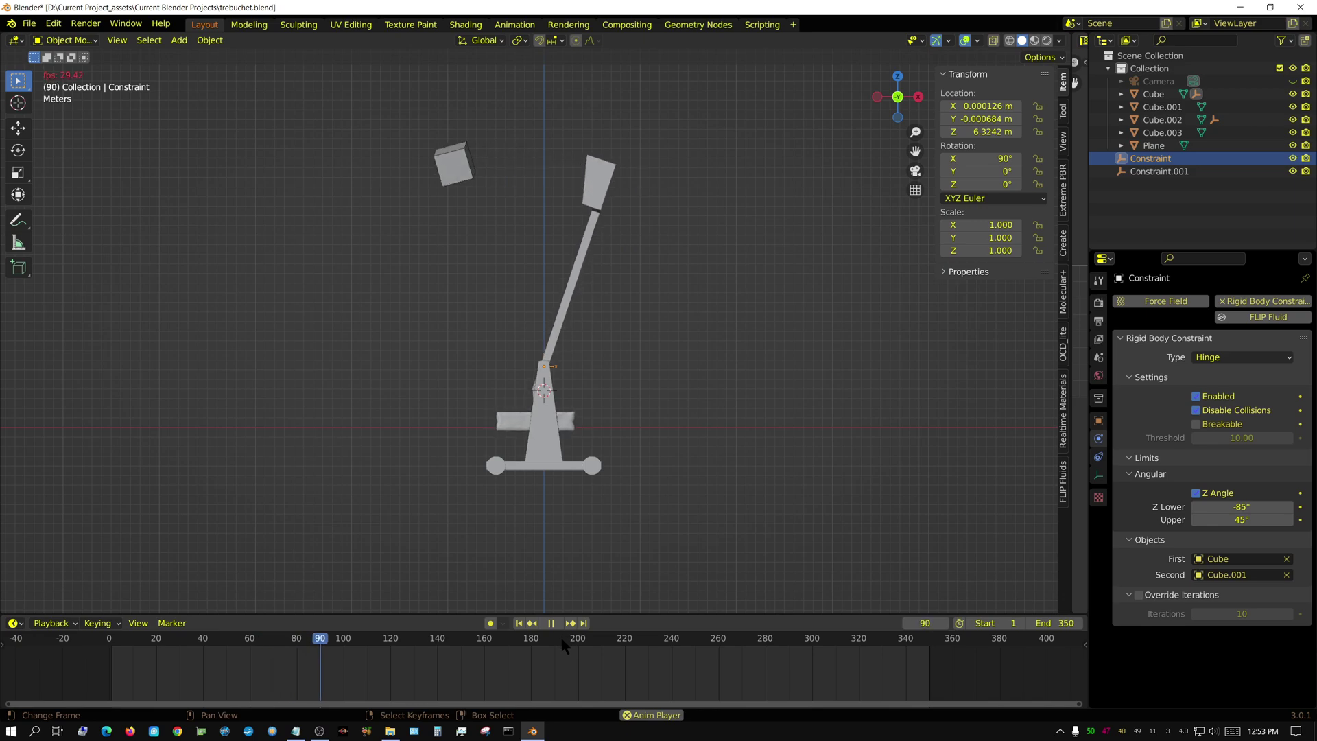
scroll(521, 516, "down", 3)
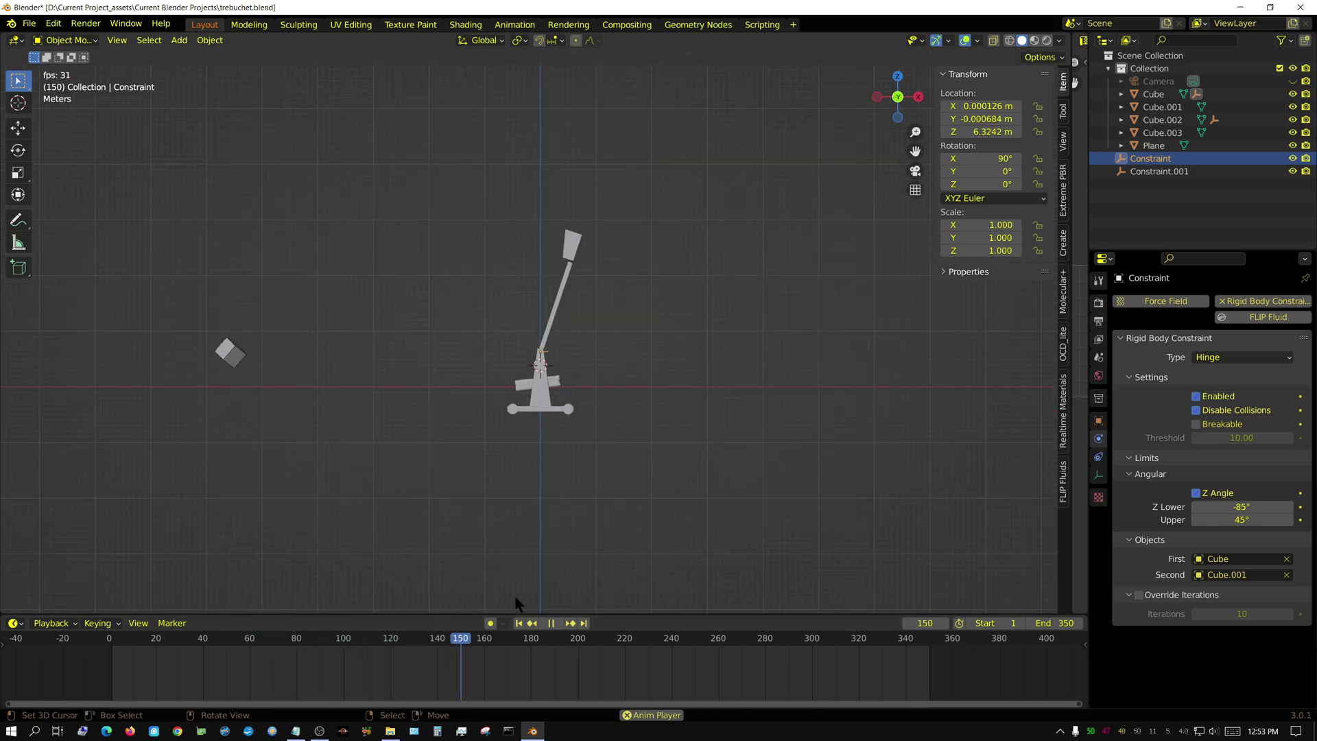
key("space")
key("shift+Left")
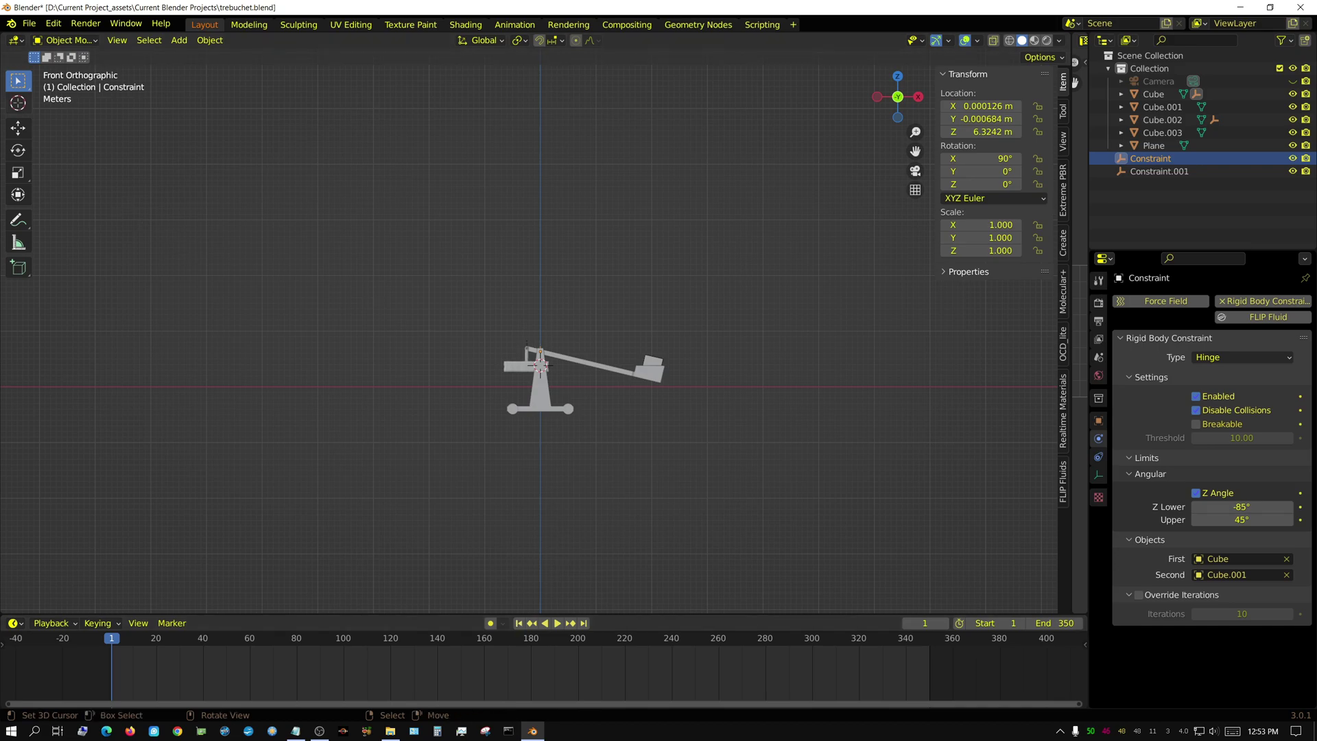
left_click(29, 23)
left_click(51, 108)
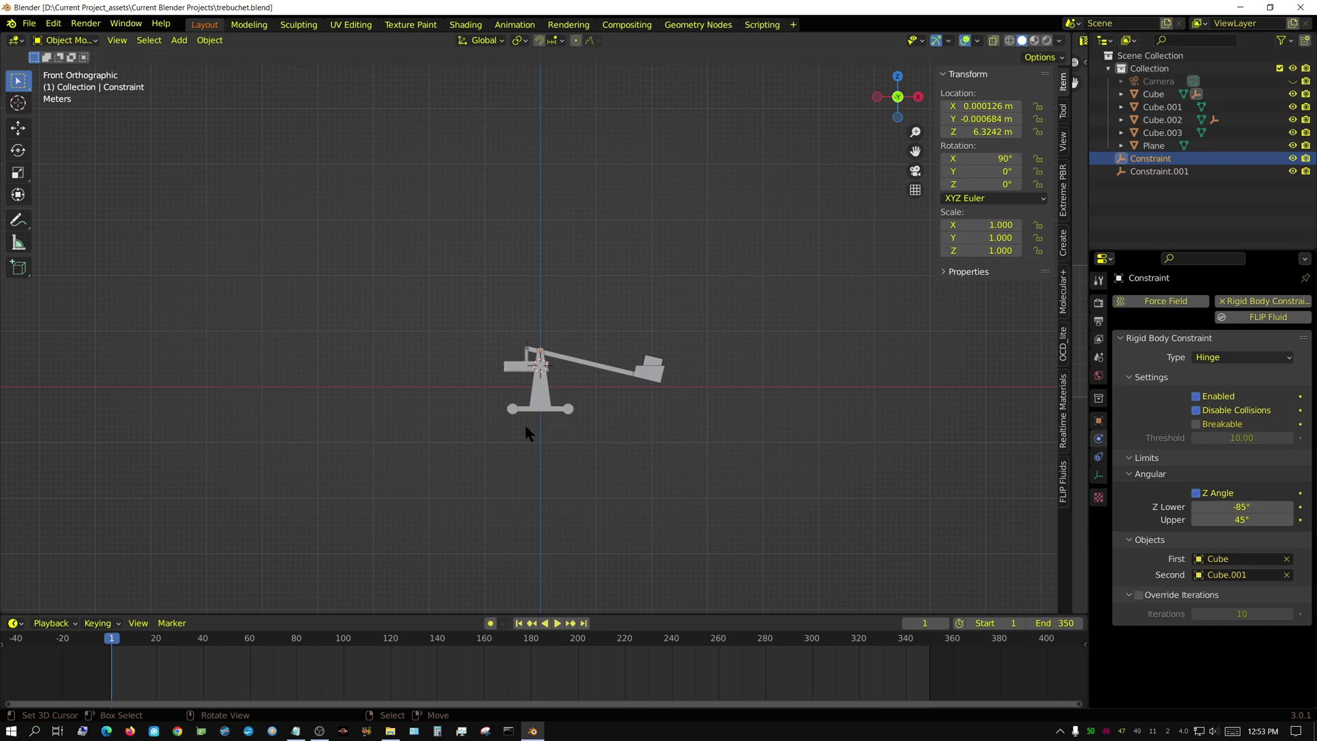
Select counterweight Cube.002 and set its rigid body mass to 400 kg.
scroll(526, 433, "up", 3)
left_click(502, 406)
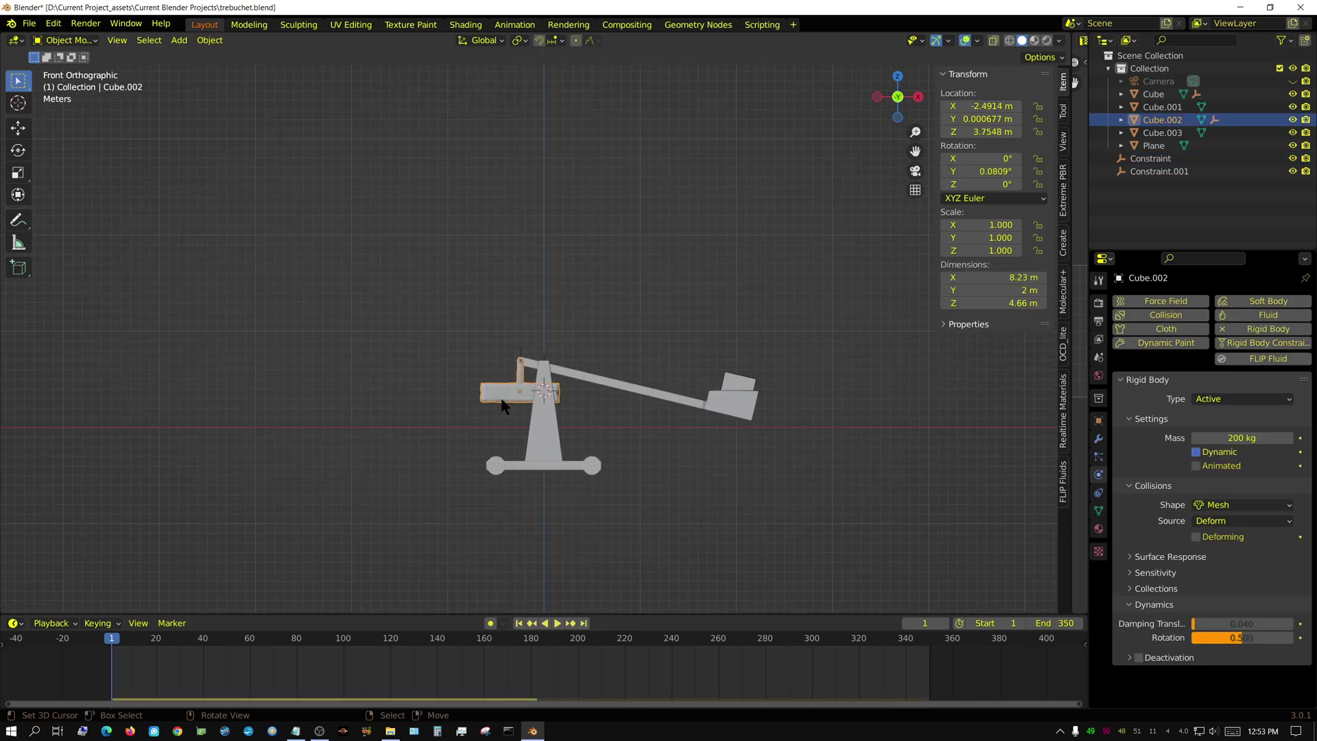
left_click(1239, 440)
type("400")
key("Return")
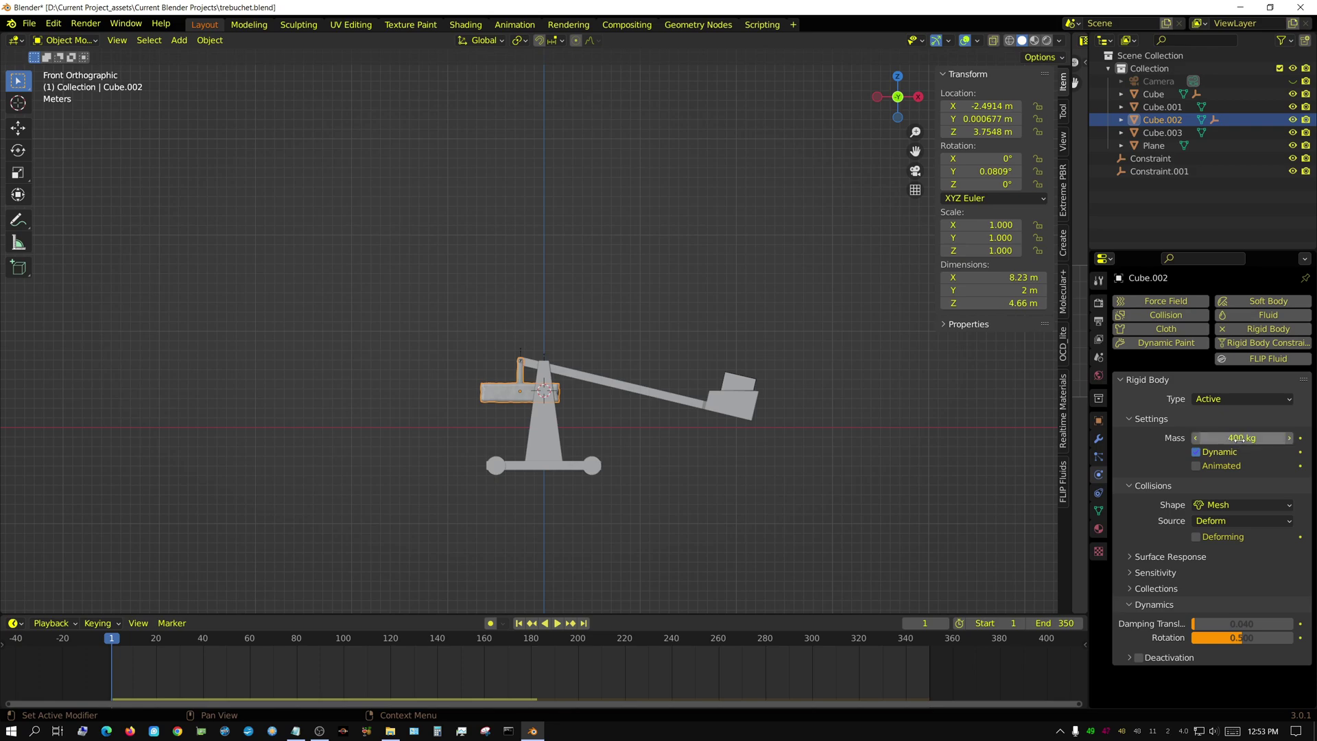
Recentre the view, run a test launch, then stop and rewind to frame 1.
scroll(425, 513, "down", 2)
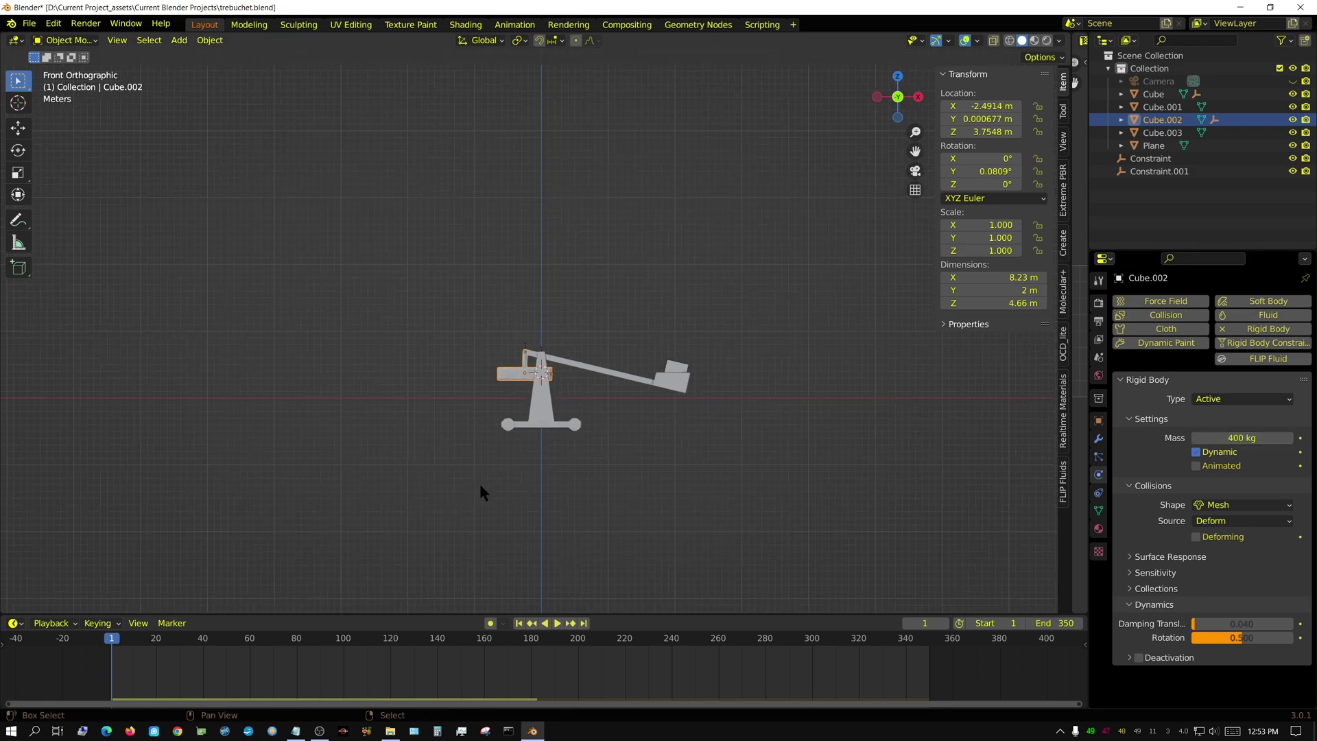
middle_click_drag(497, 513, 581, 495, "shift")
scroll(656, 588, "up", 3)
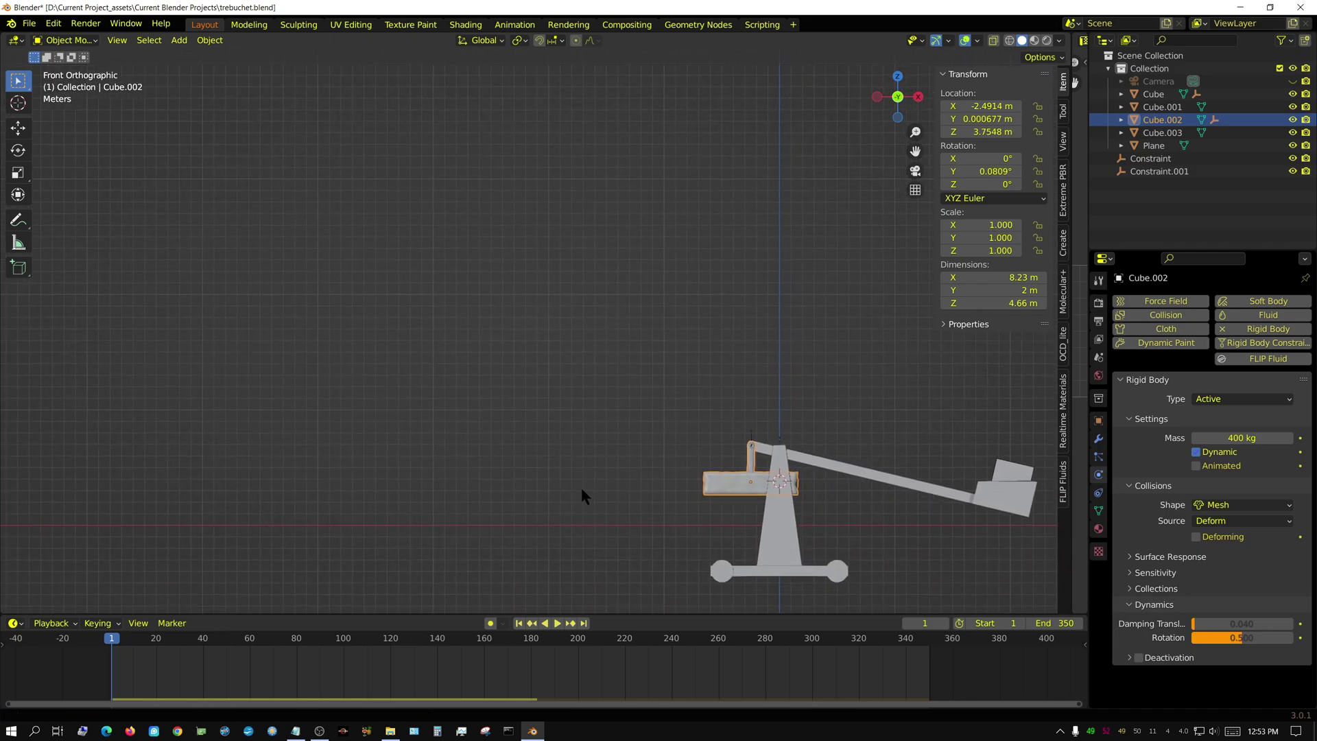
left_click(557, 624)
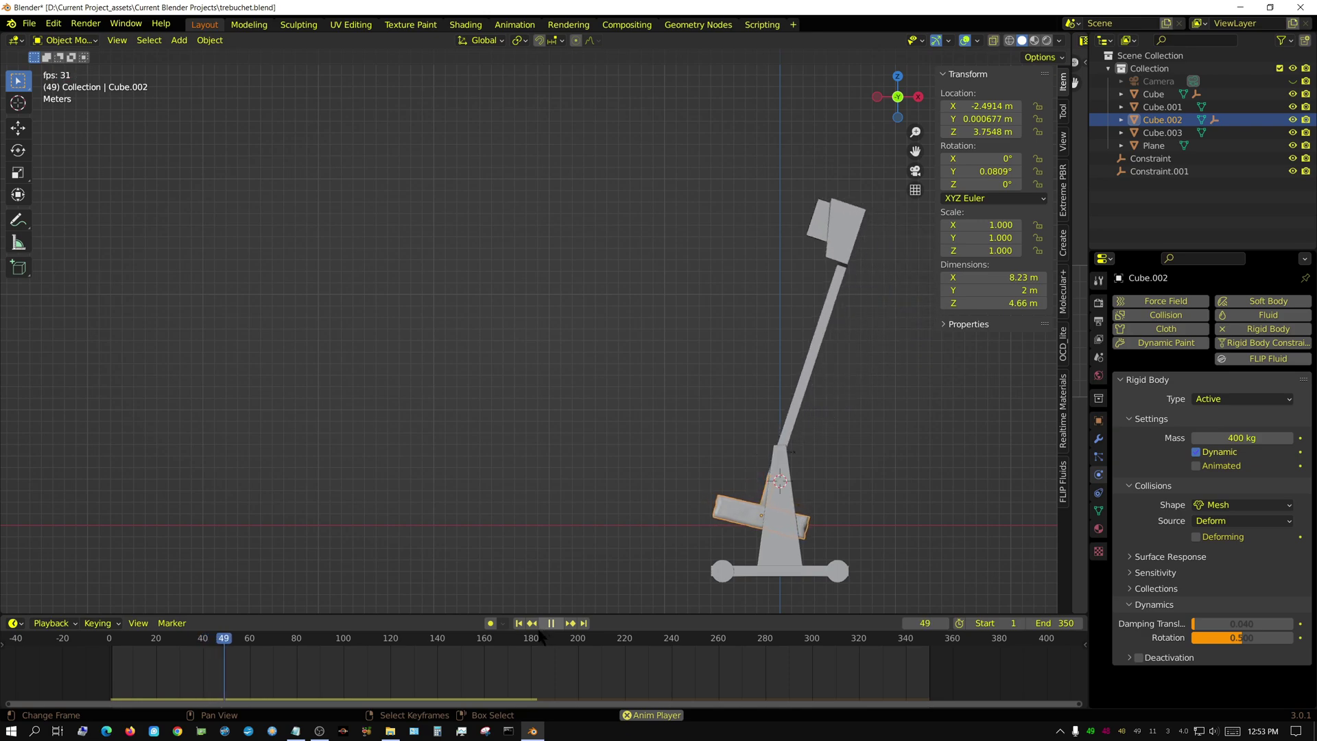
scroll(418, 549, "down", 3)
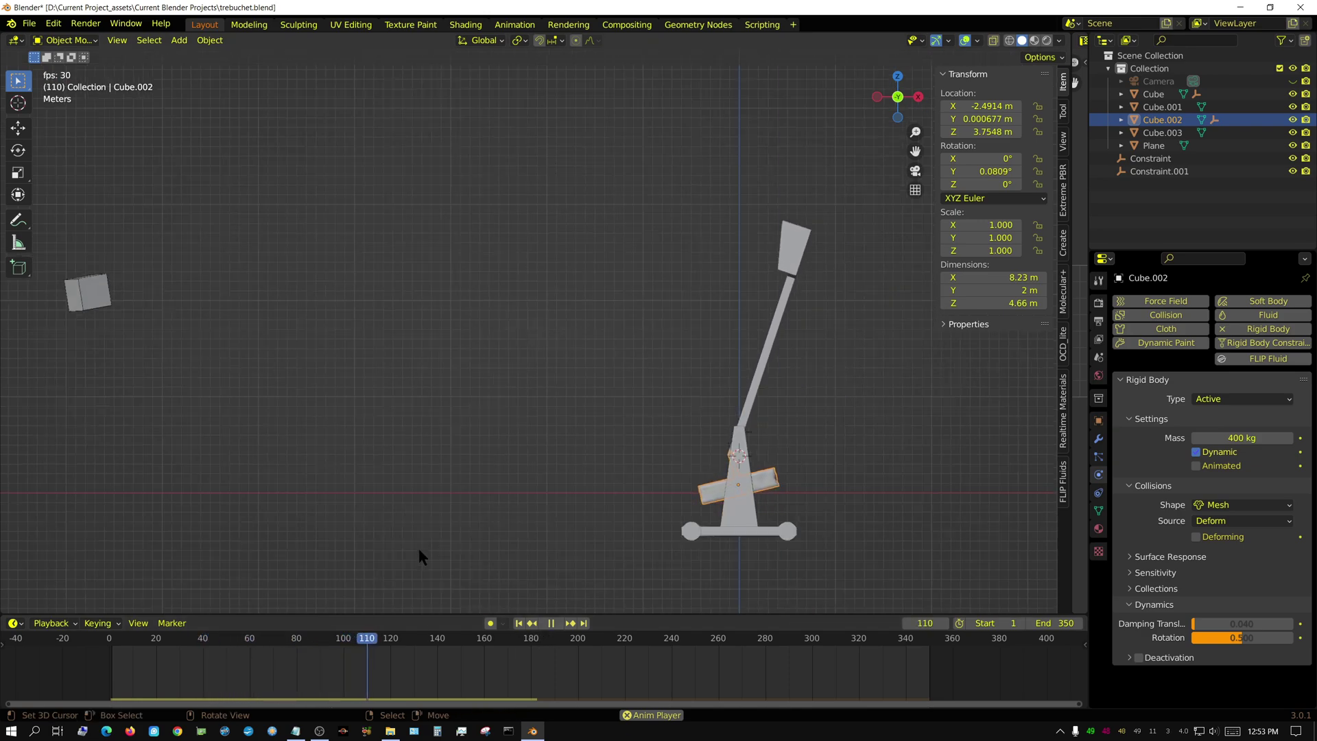
scroll(411, 555, "down", 2)
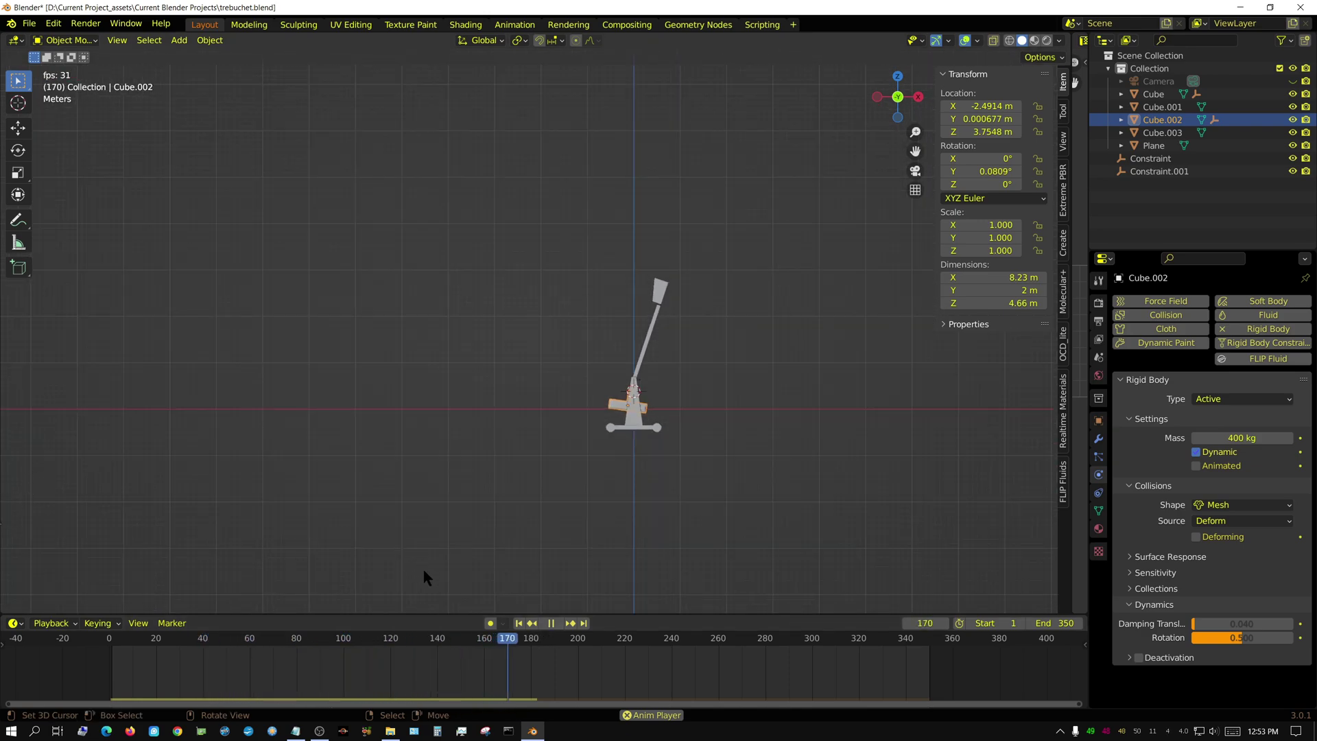
left_click(551, 623)
left_click(518, 622)
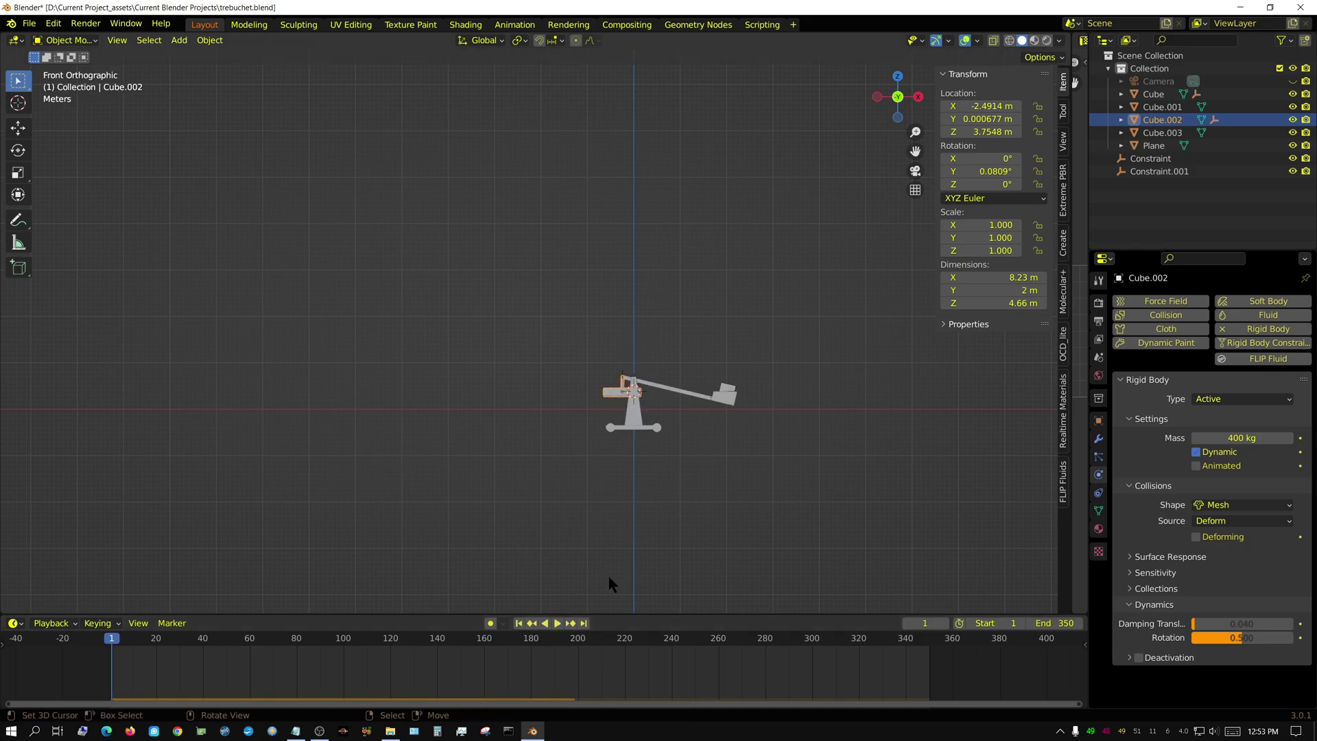
Set the counterweight mass to 1000 kg and replay the launch, zooming out to watch.
left_click(1231, 437)
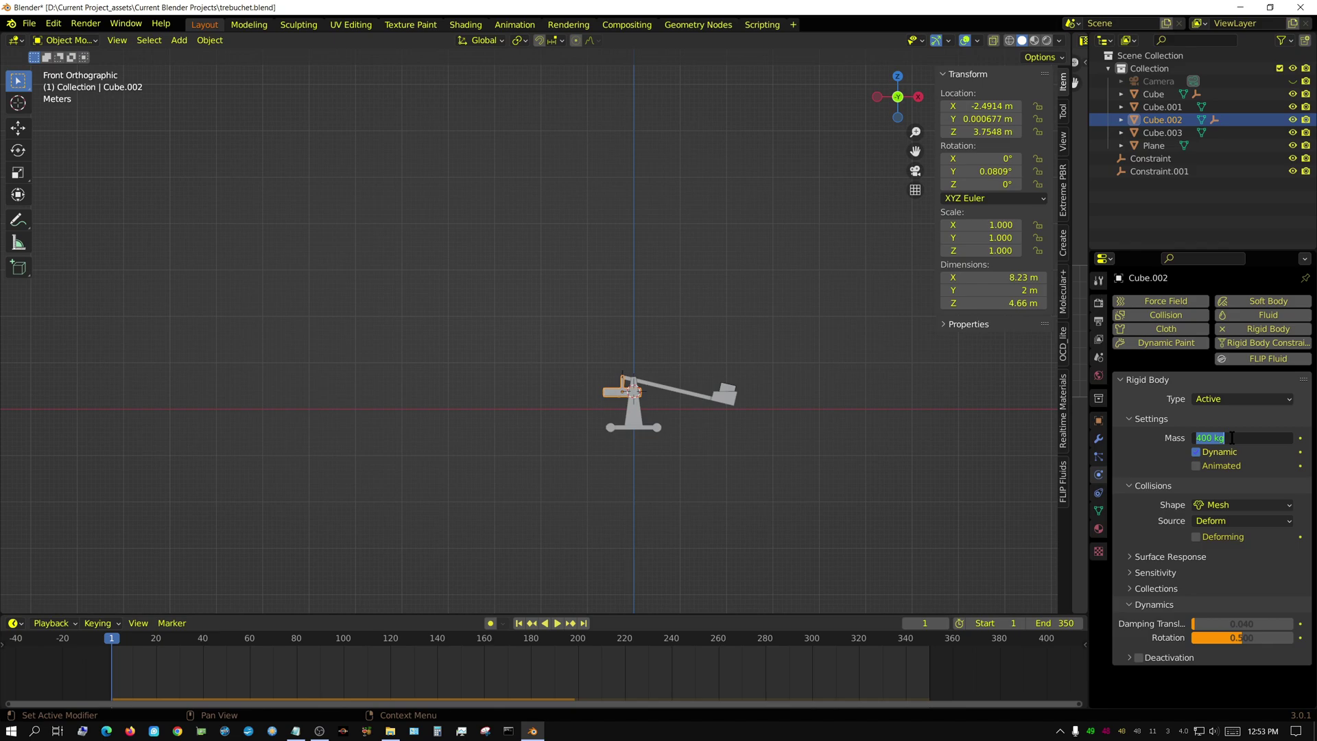
type("1000")
key("Return")
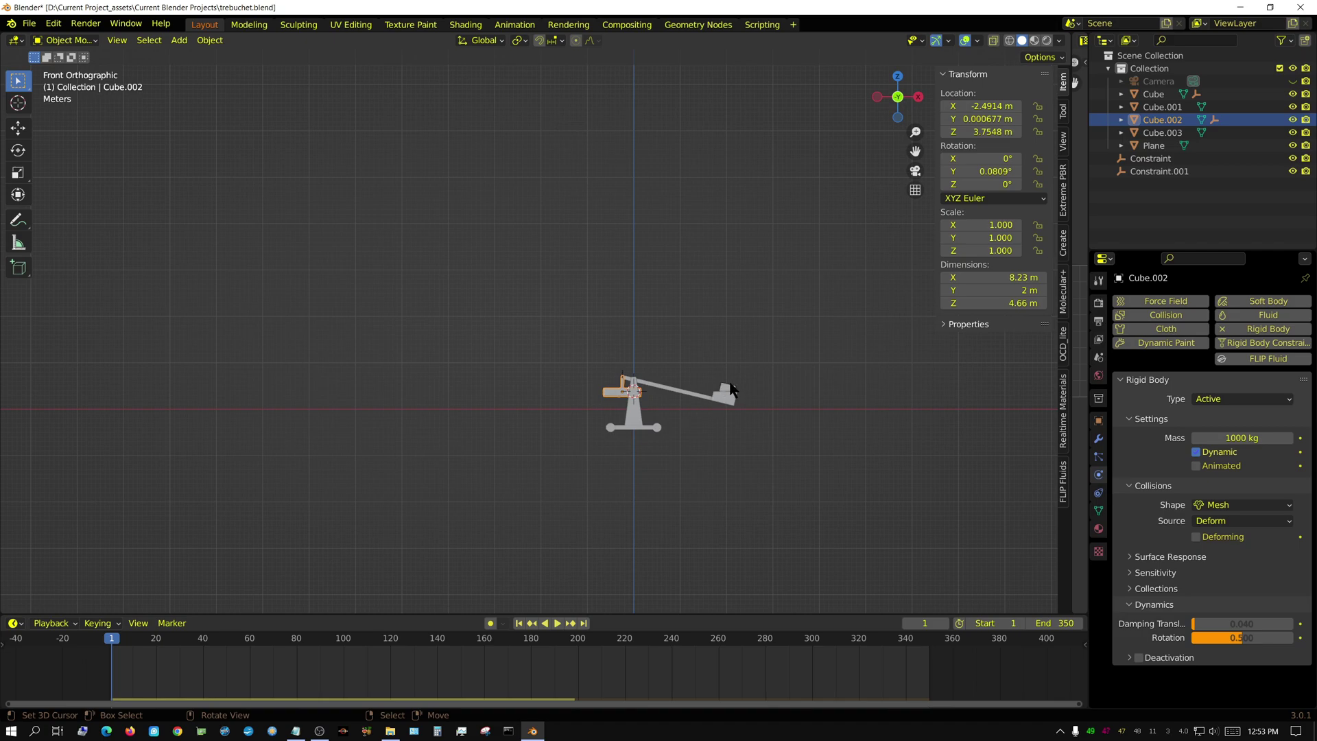
left_click(557, 623)
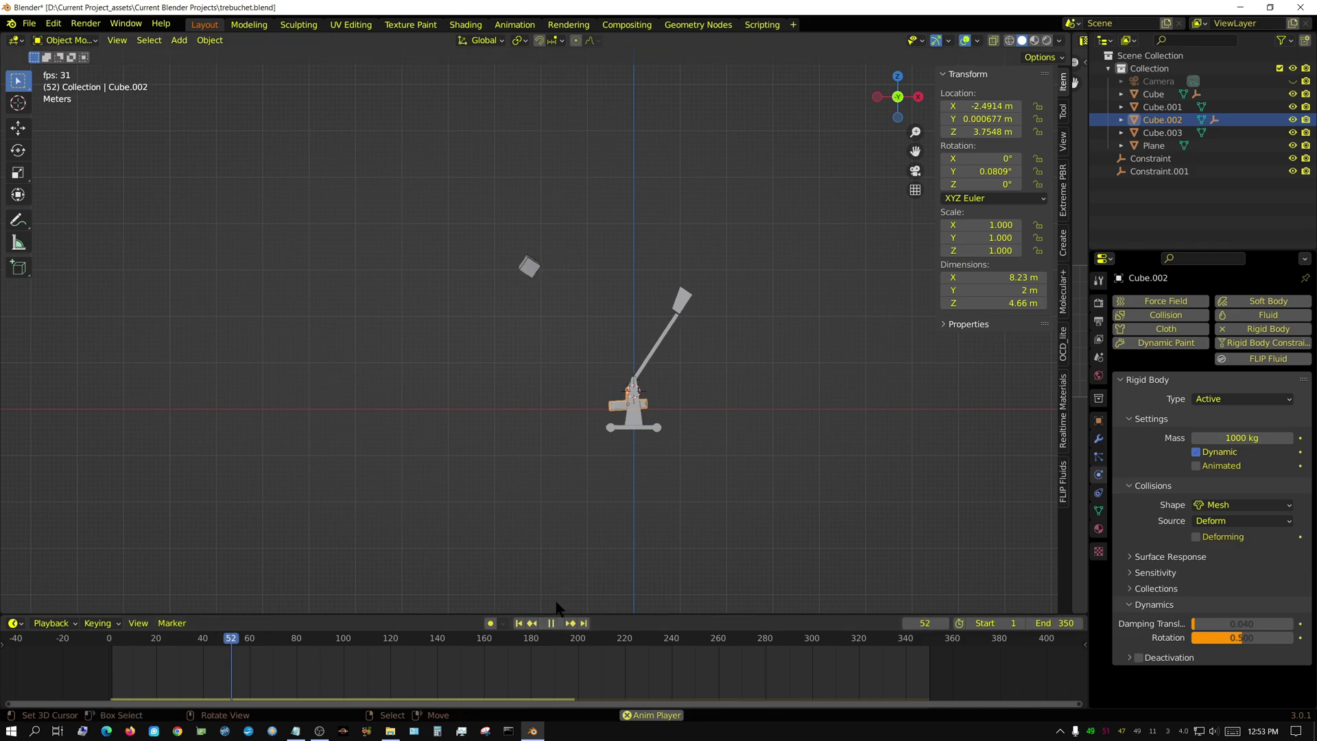
scroll(538, 520, "down", 3)
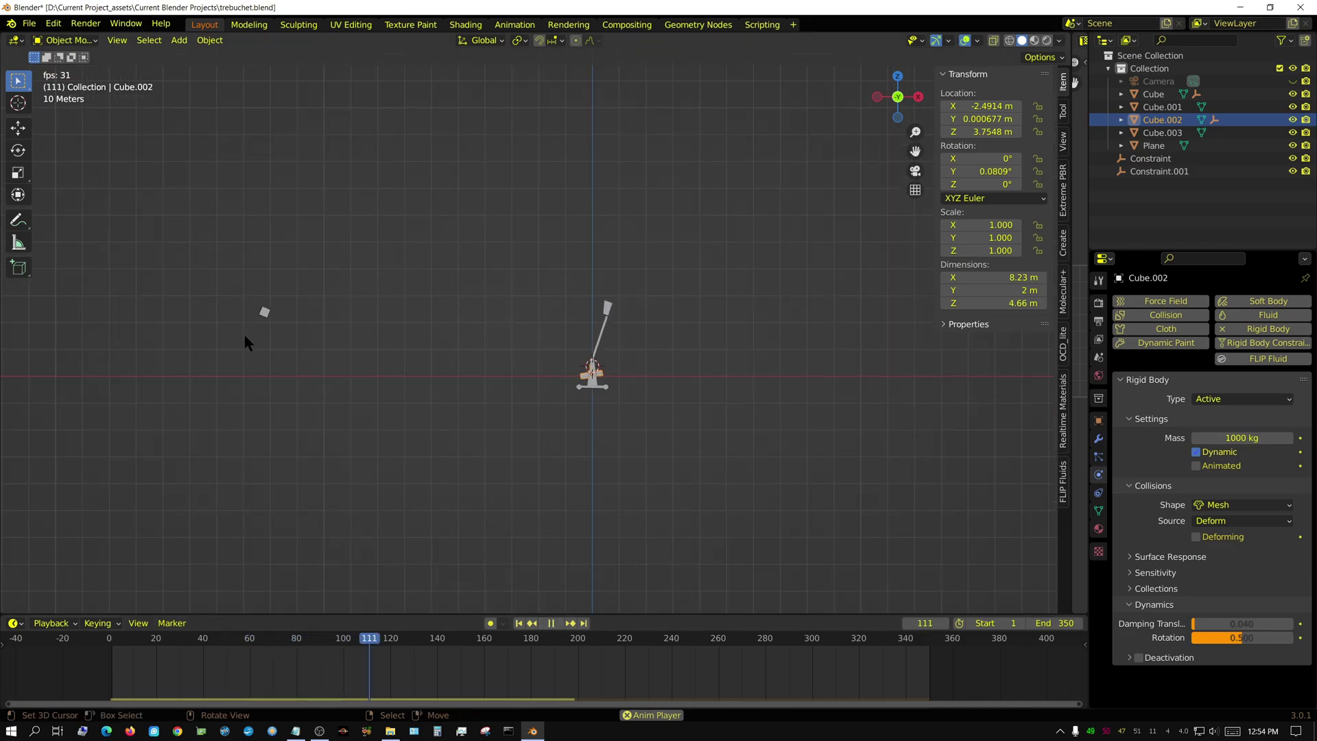
Stop and rewind, set the counterweight mass to 10000 kg, and replay the launch.
left_click(551, 622)
left_click(519, 623)
scroll(607, 538, "up", 6)
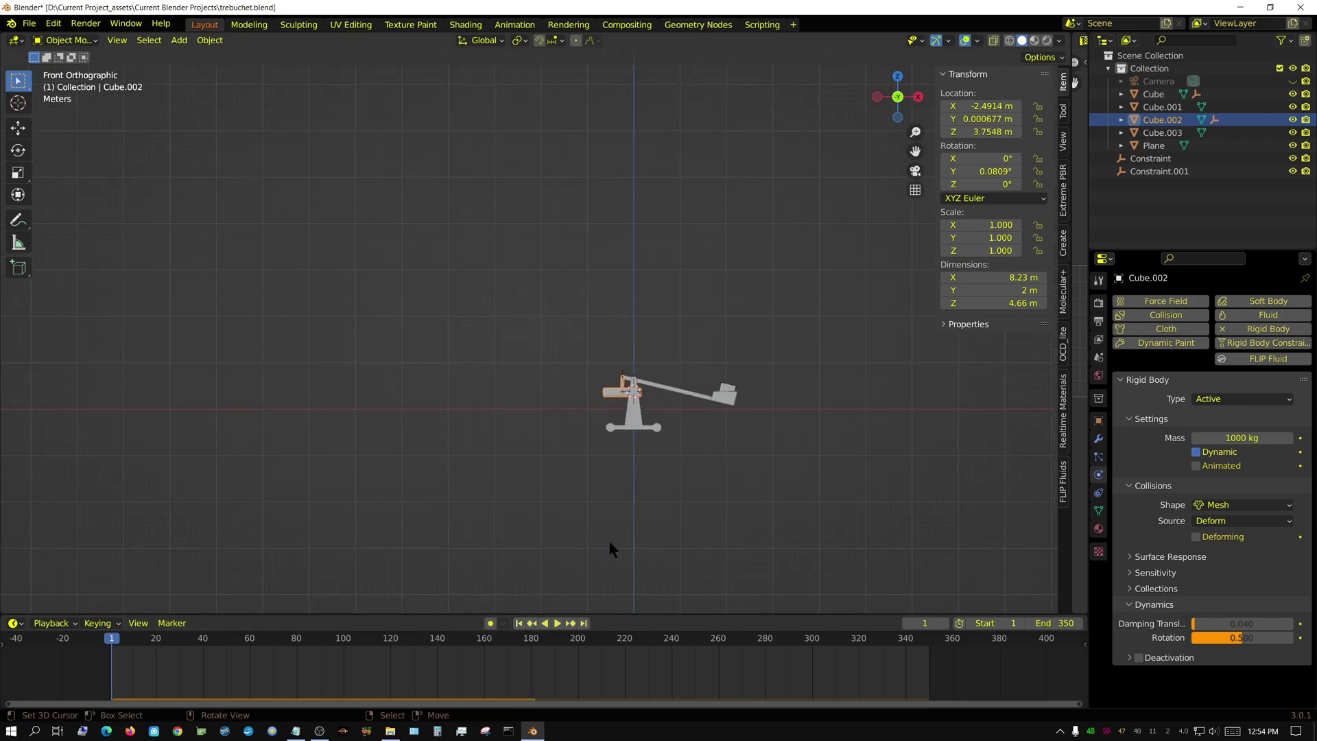
left_click(1221, 438)
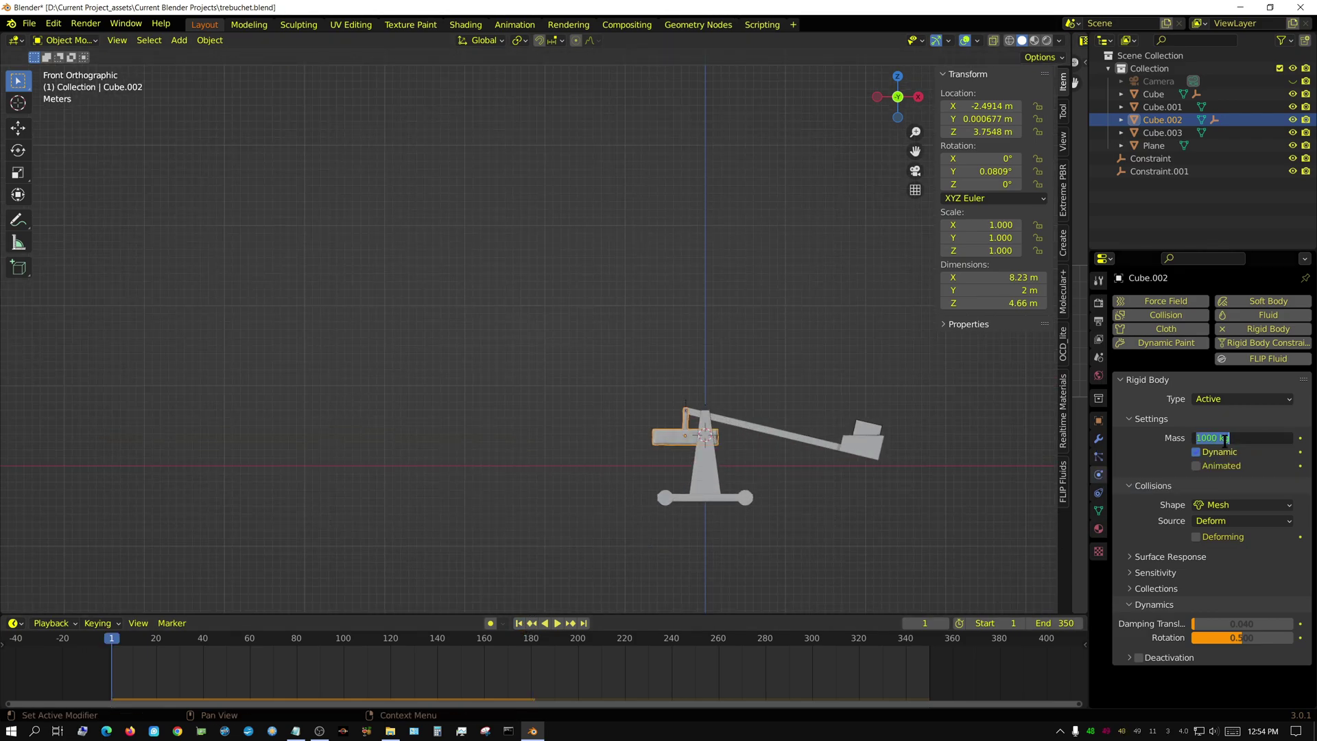
type("1")
key("Return")
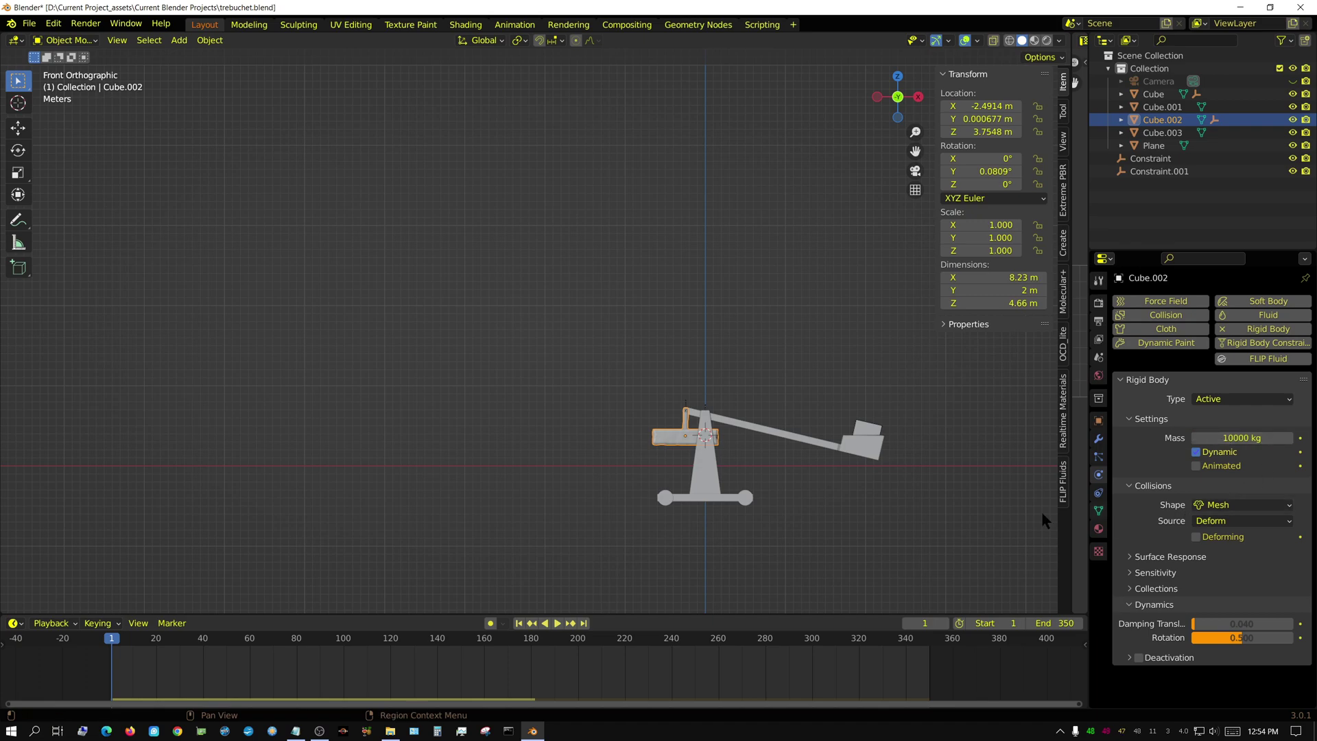
left_click(556, 623)
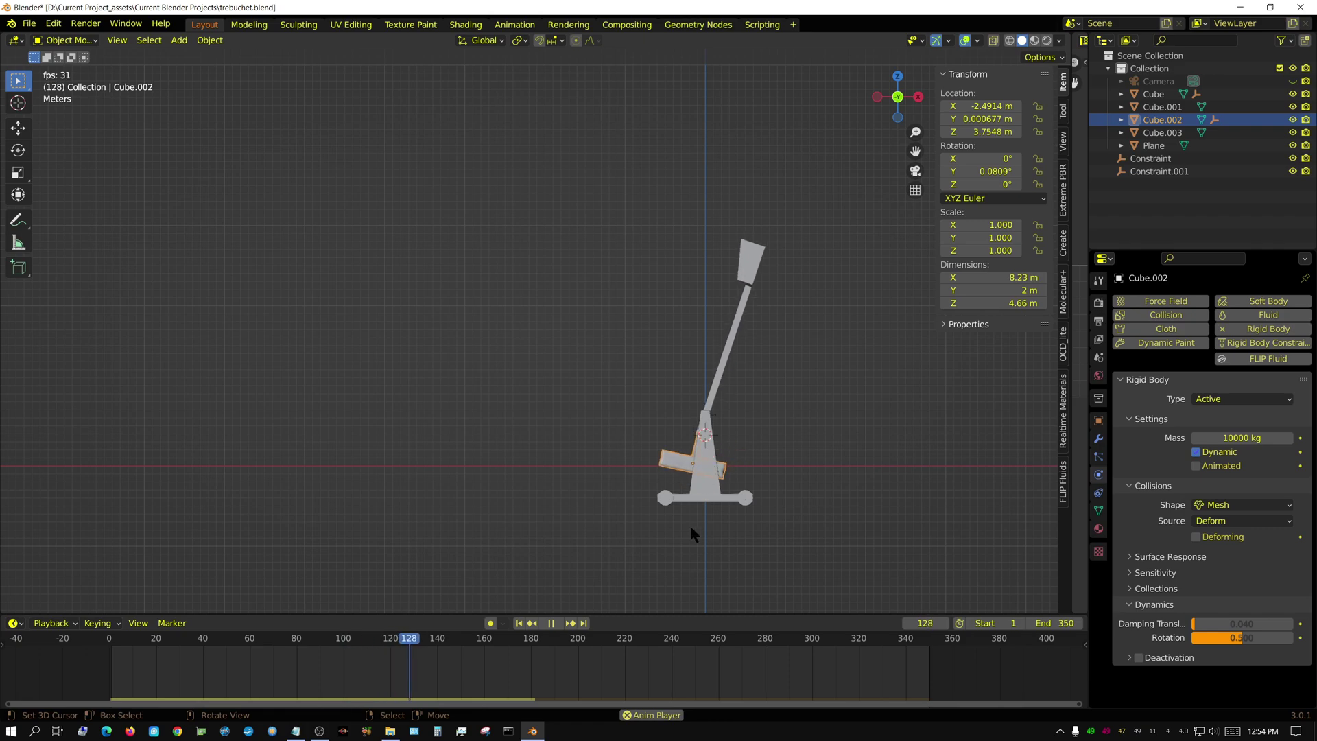
Stop playback, rewind to frame 1 and recentre the view on the trebuchet.
key("space")
middle_click_drag(590, 530, 646, 526)
left_click(518, 623)
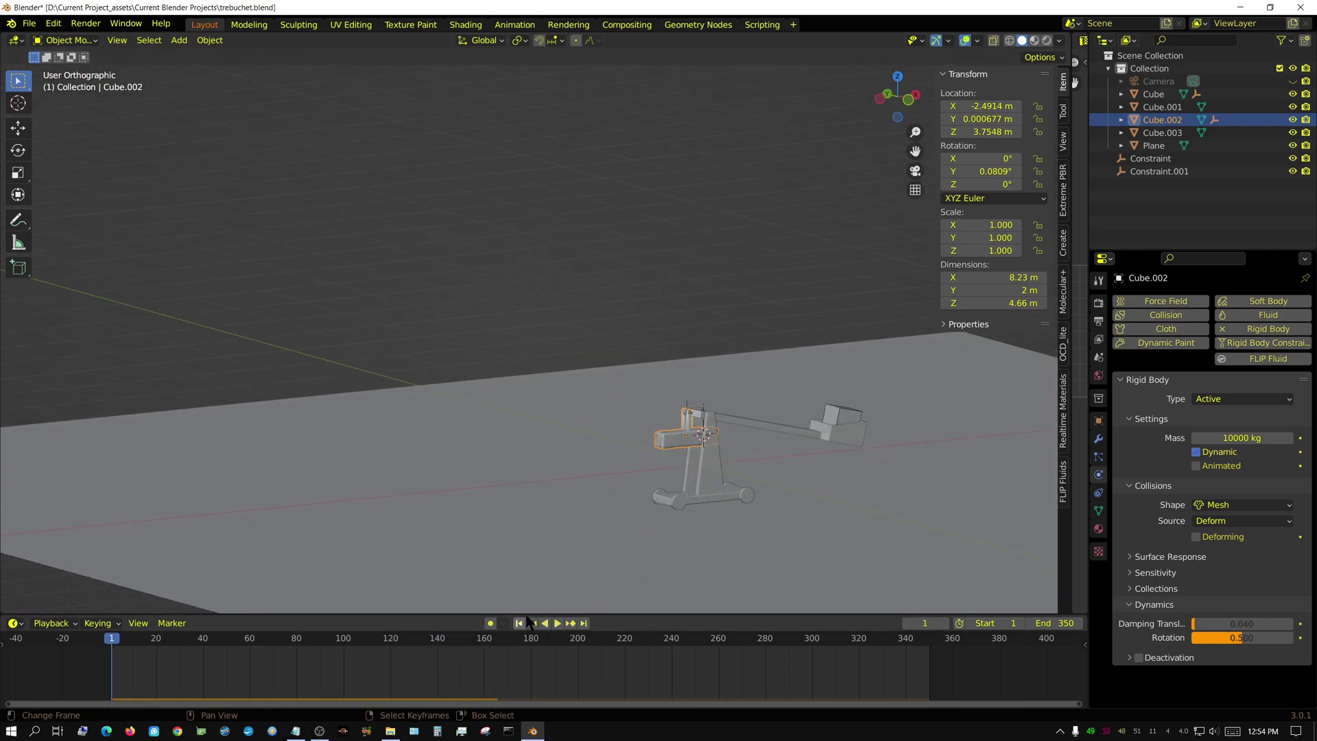
scroll(738, 492, "up", 3)
middle_click_drag(825, 528, 599, 395, "shift")
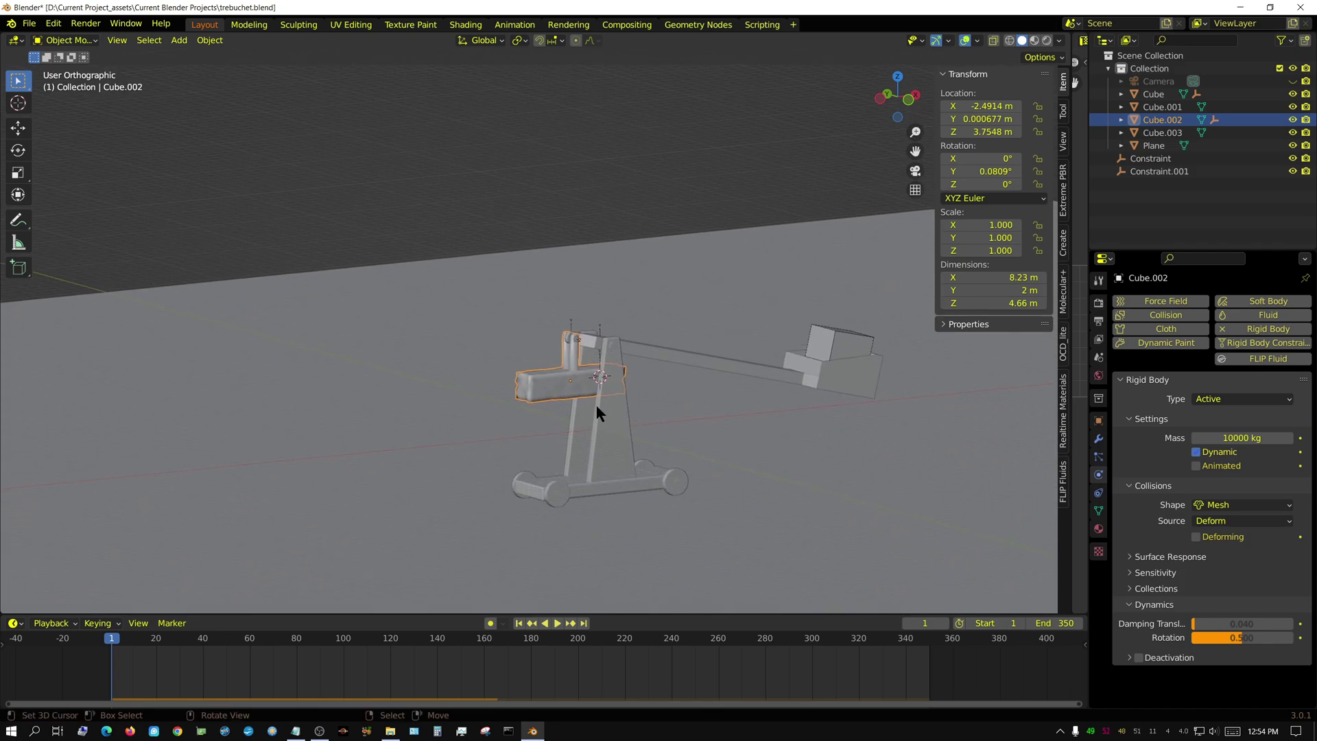
scroll(596, 405, "up", 2)
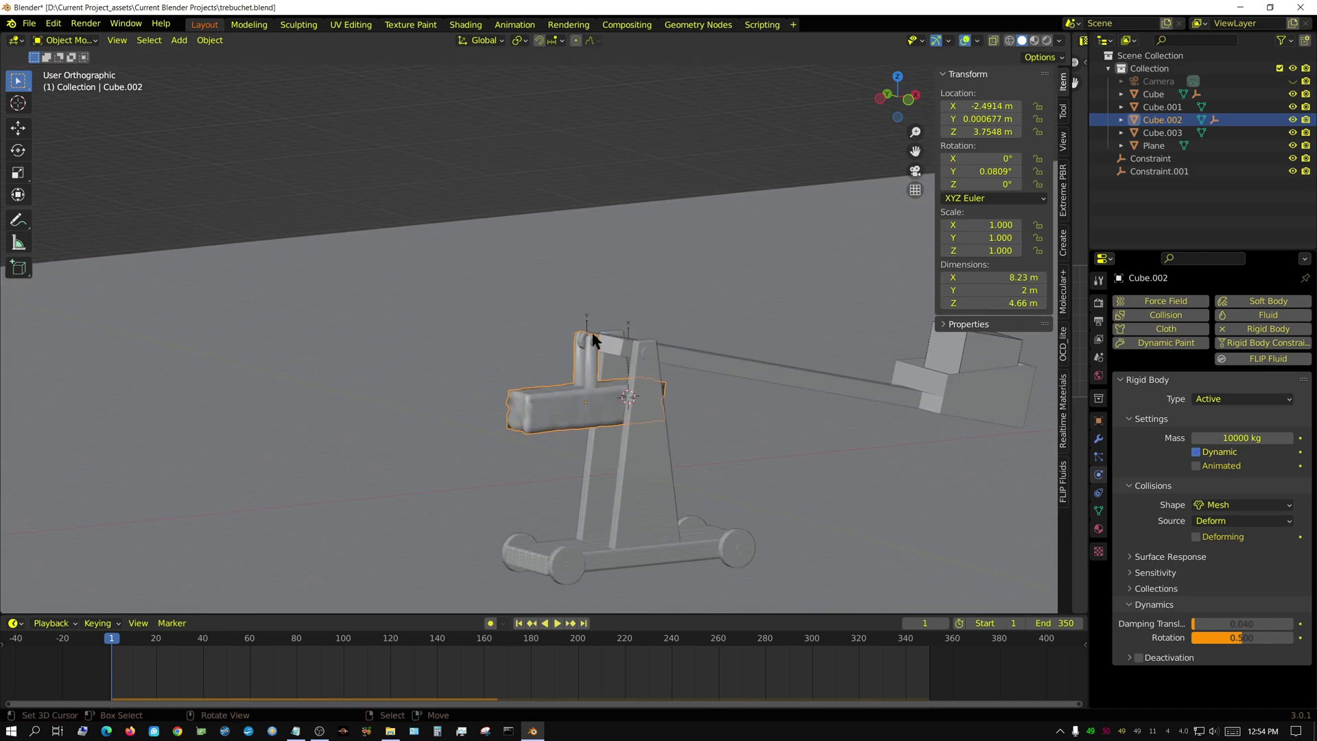
Run two more test launches, rewinding to frame 1 after each.
left_click(556, 623)
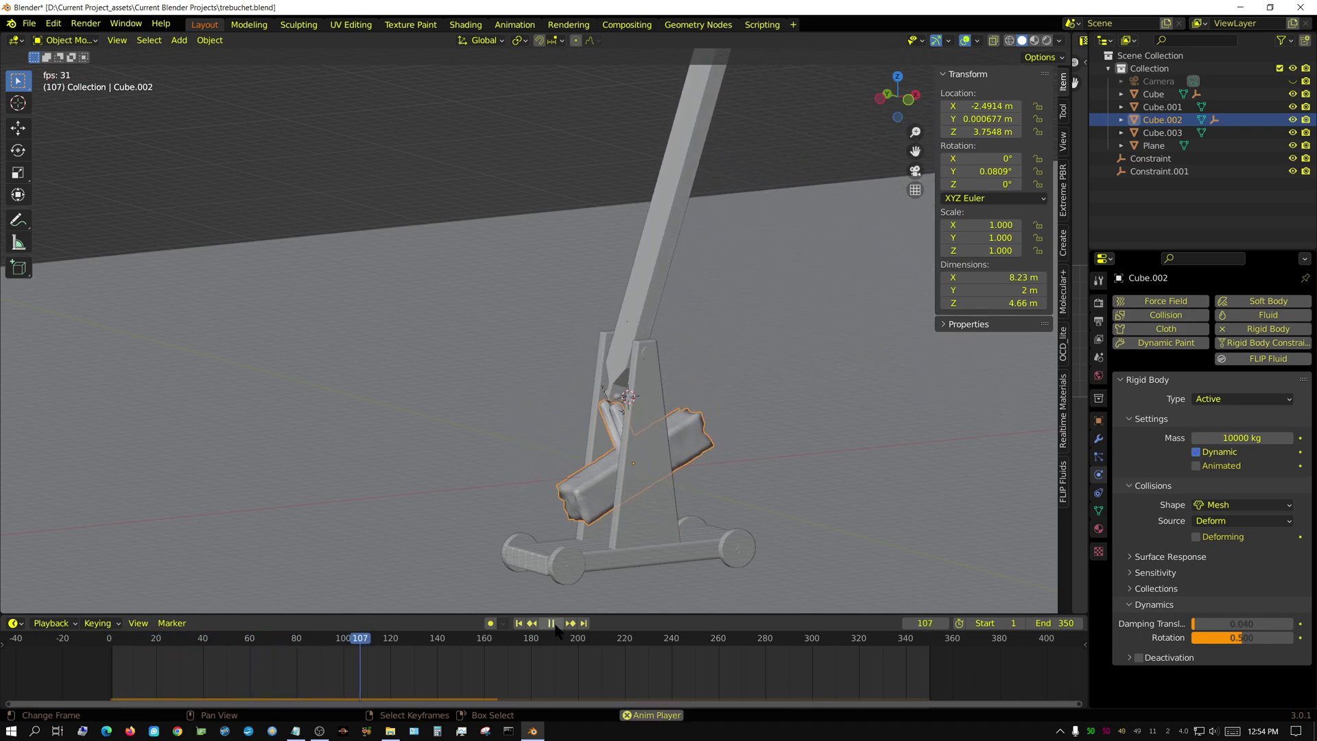
left_click(551, 623)
left_click(518, 623)
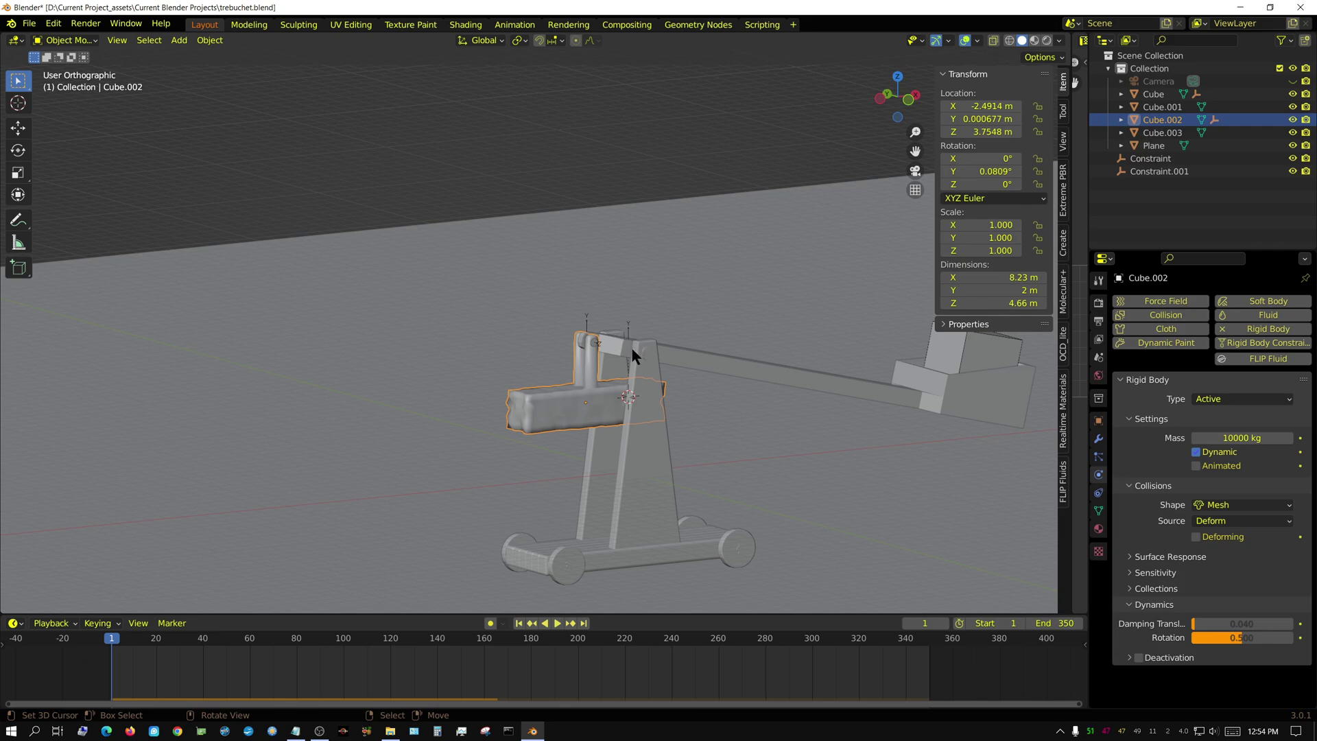
left_click(556, 624)
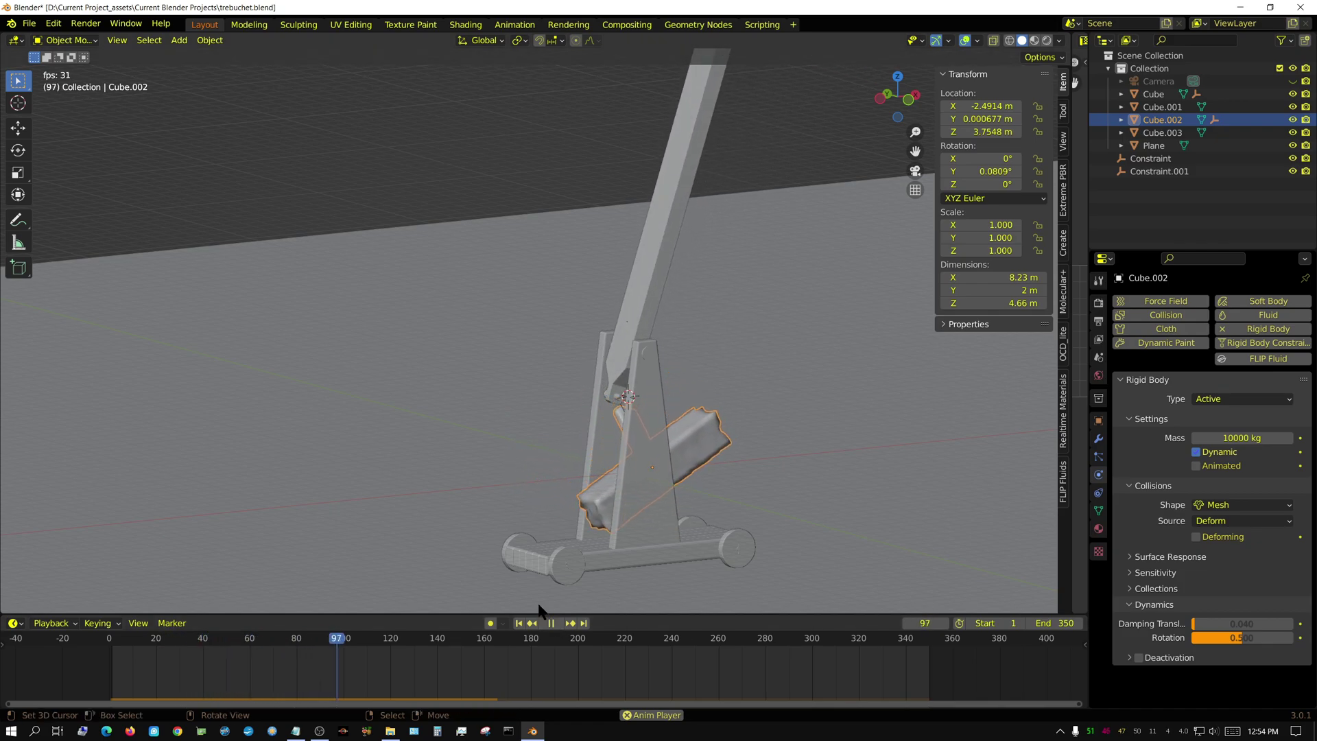
left_click(550, 623)
left_click(519, 622)
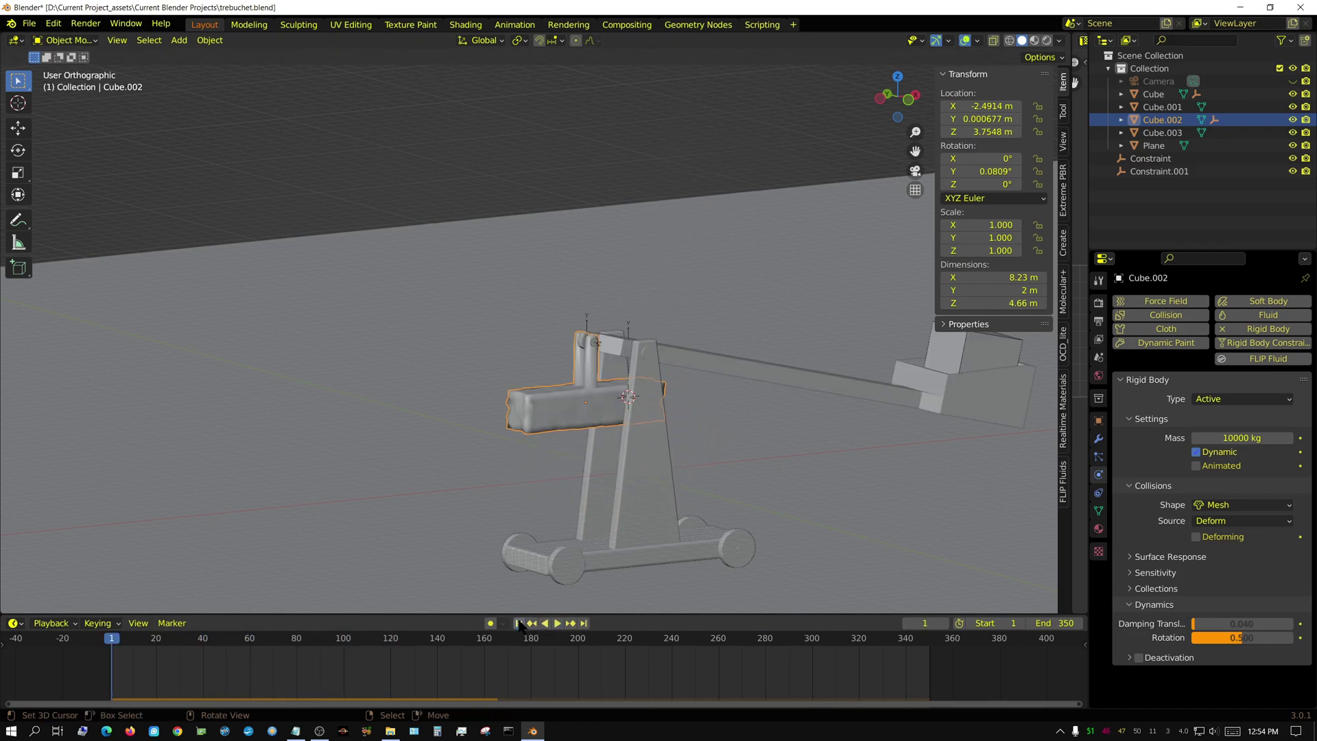
Enable Override Iterations at 100 on hinge Constraint.001 and play a test launch.
left_click(584, 318)
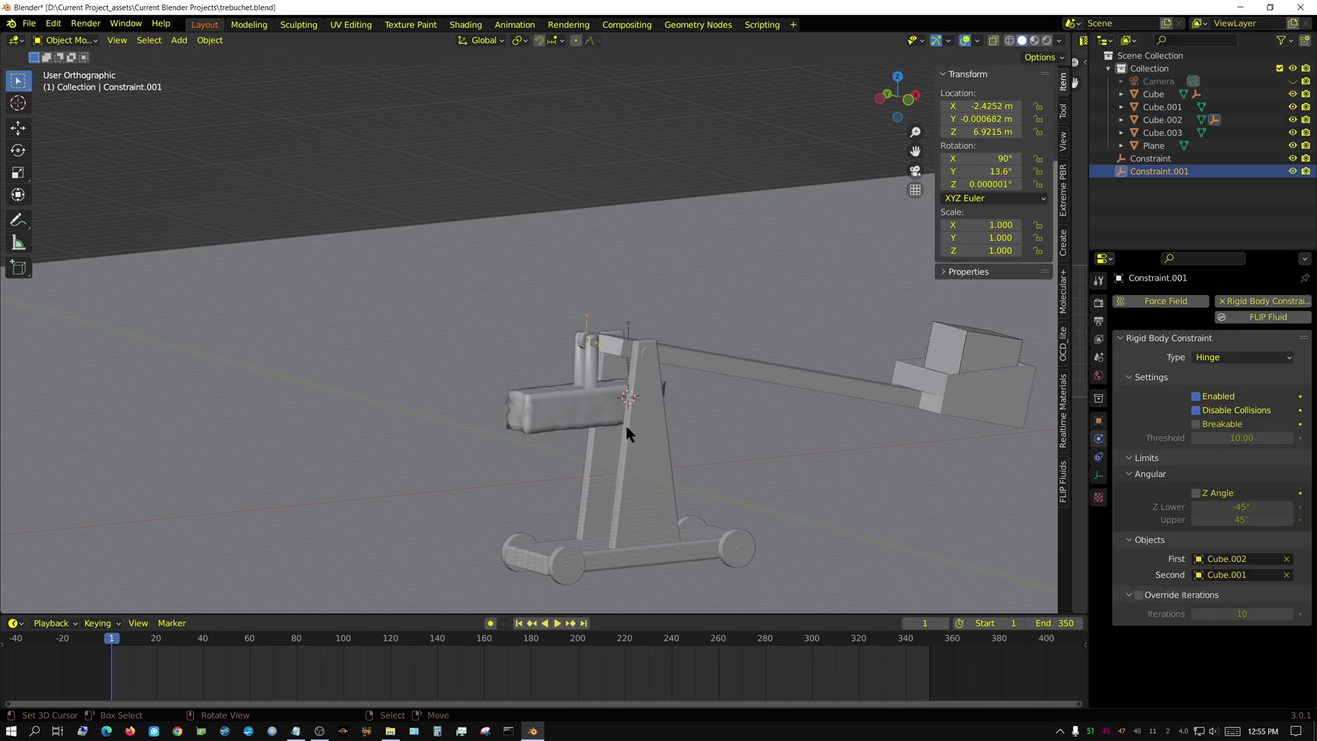
left_click(1138, 595)
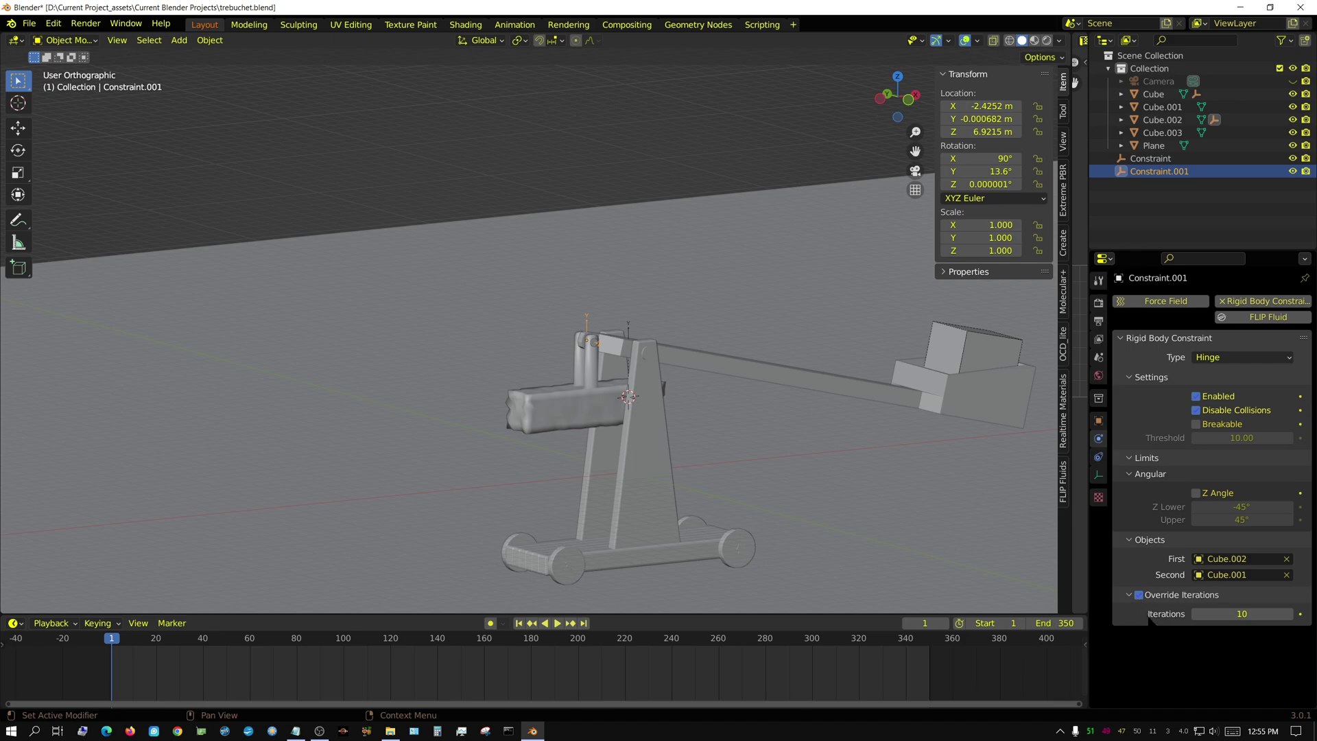
left_click(1249, 614)
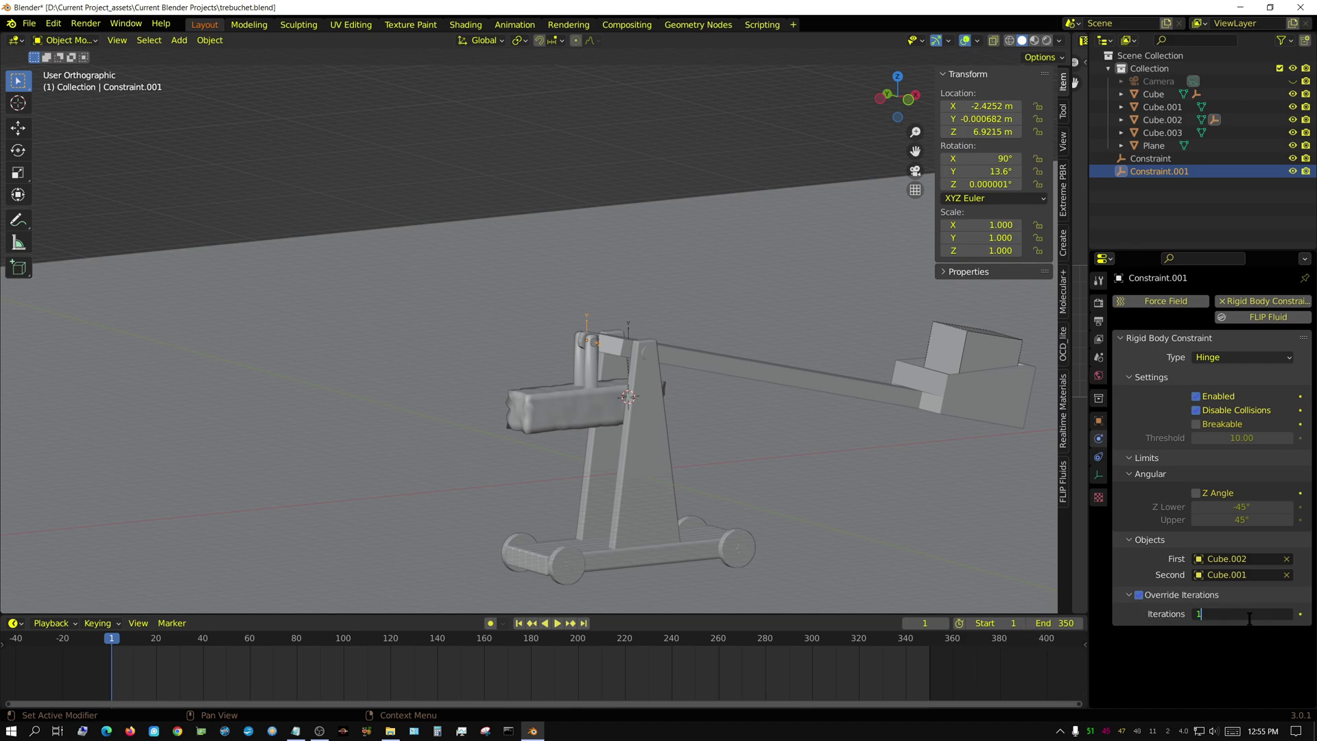
key("Return")
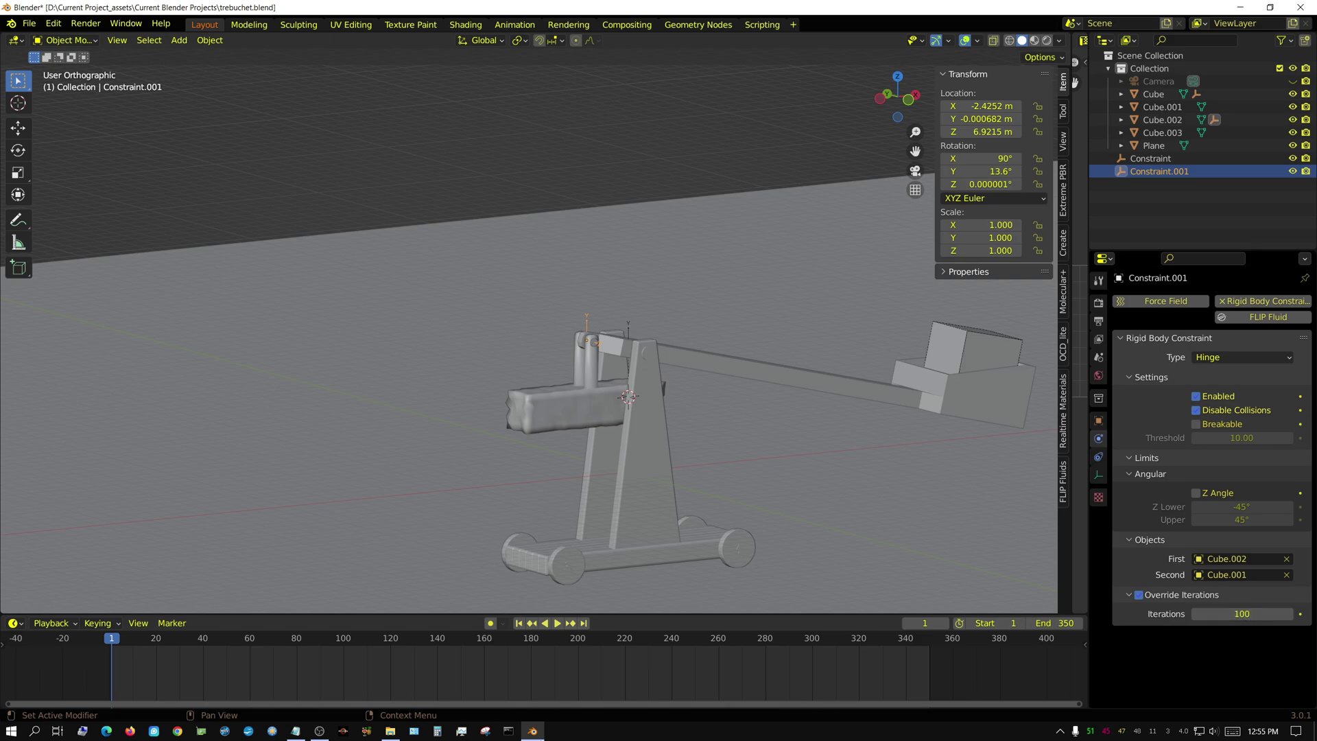
left_click(556, 623)
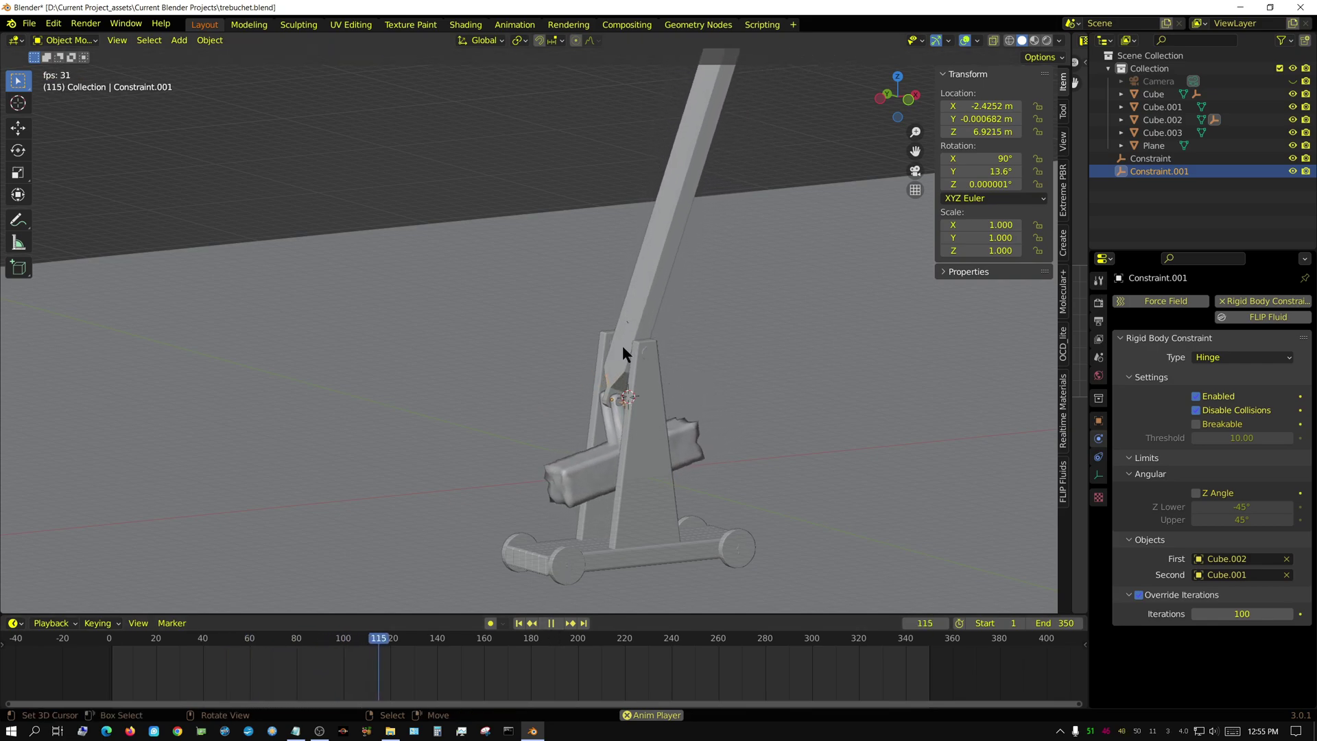
Stop playback, rewind to frame 1, and select the Constraint hinge empty.
left_click(551, 623)
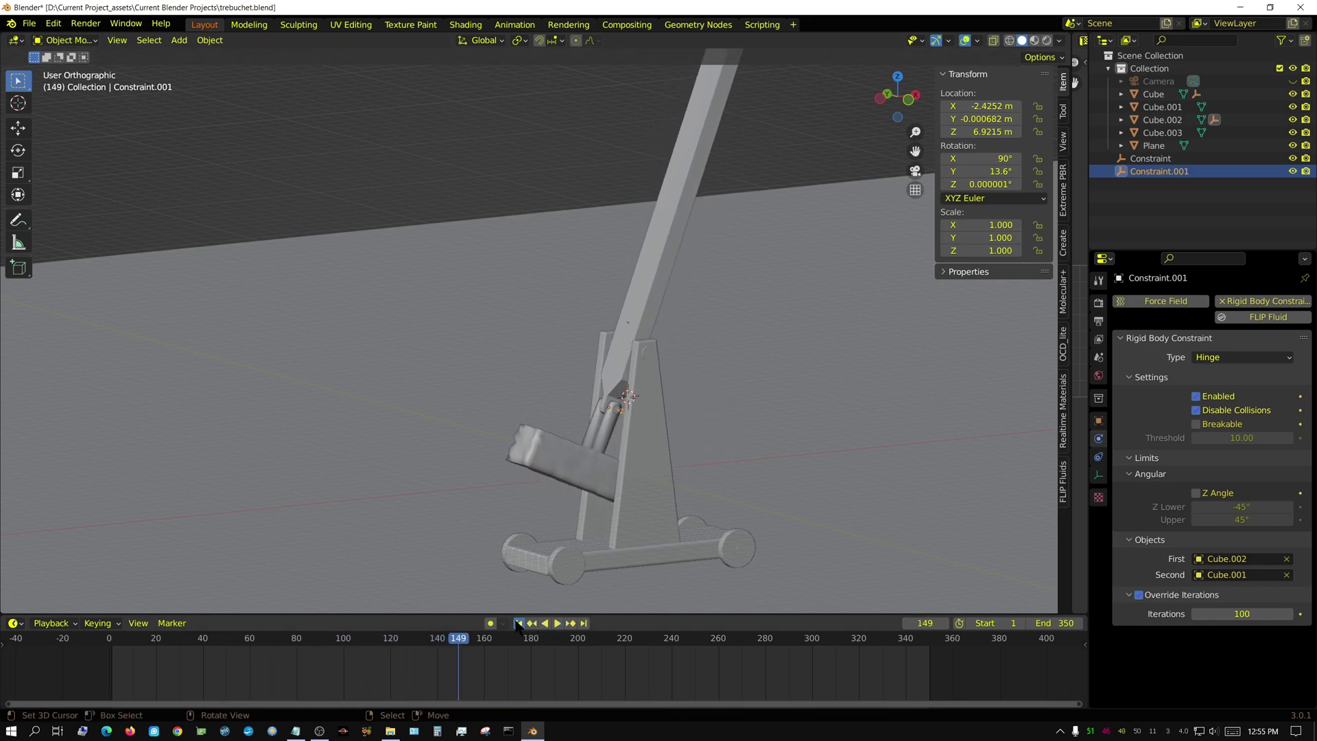
left_click(519, 623)
left_click(627, 323)
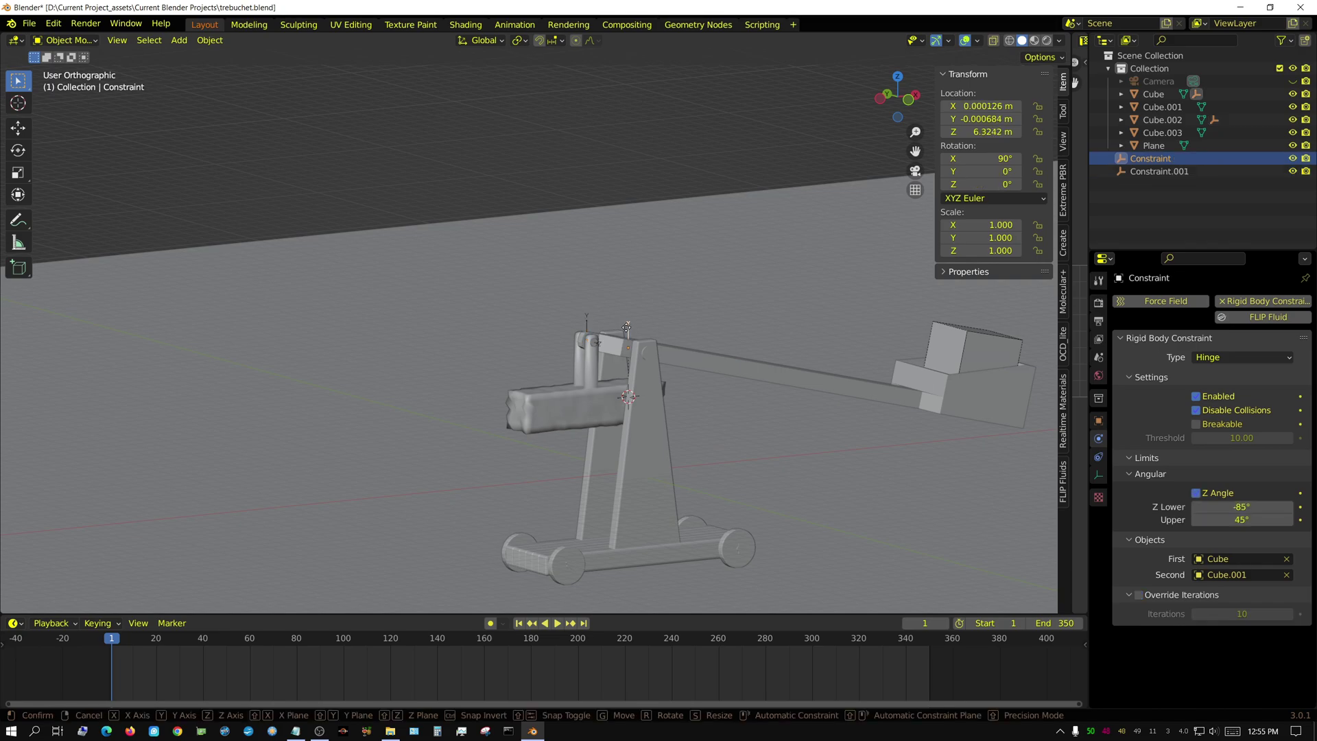
key("g")
left_click(628, 332)
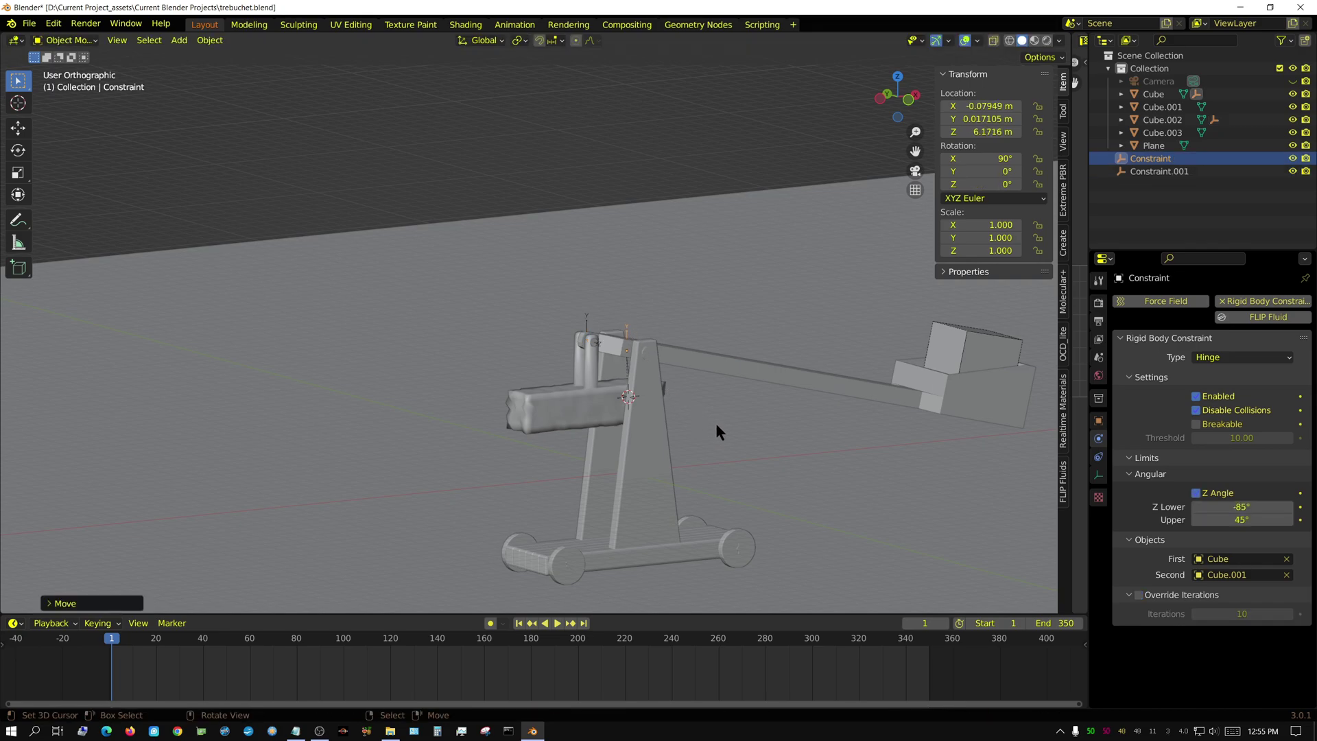
key("g")
Enable Override Iterations on Constraint with 100 iterations.
left_click(720, 433)
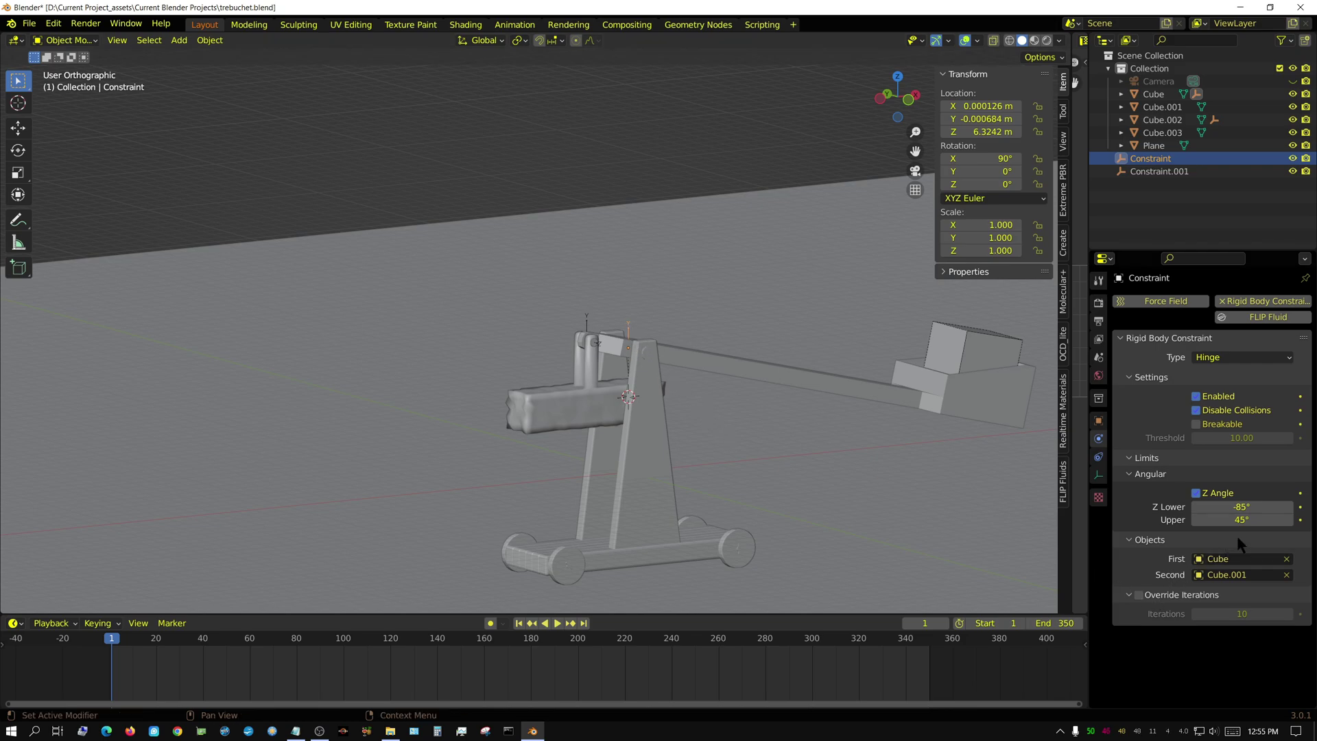
left_click(1139, 595)
left_click(1231, 613)
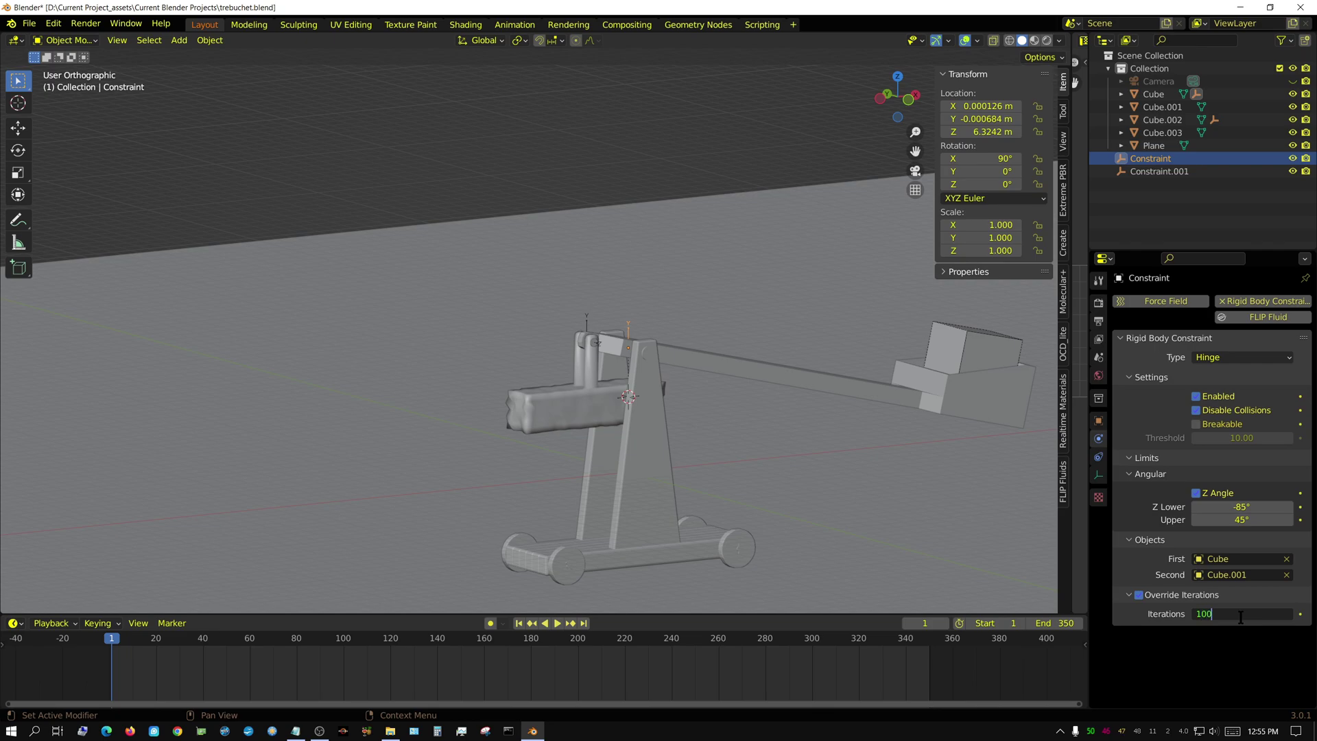
key("Return")
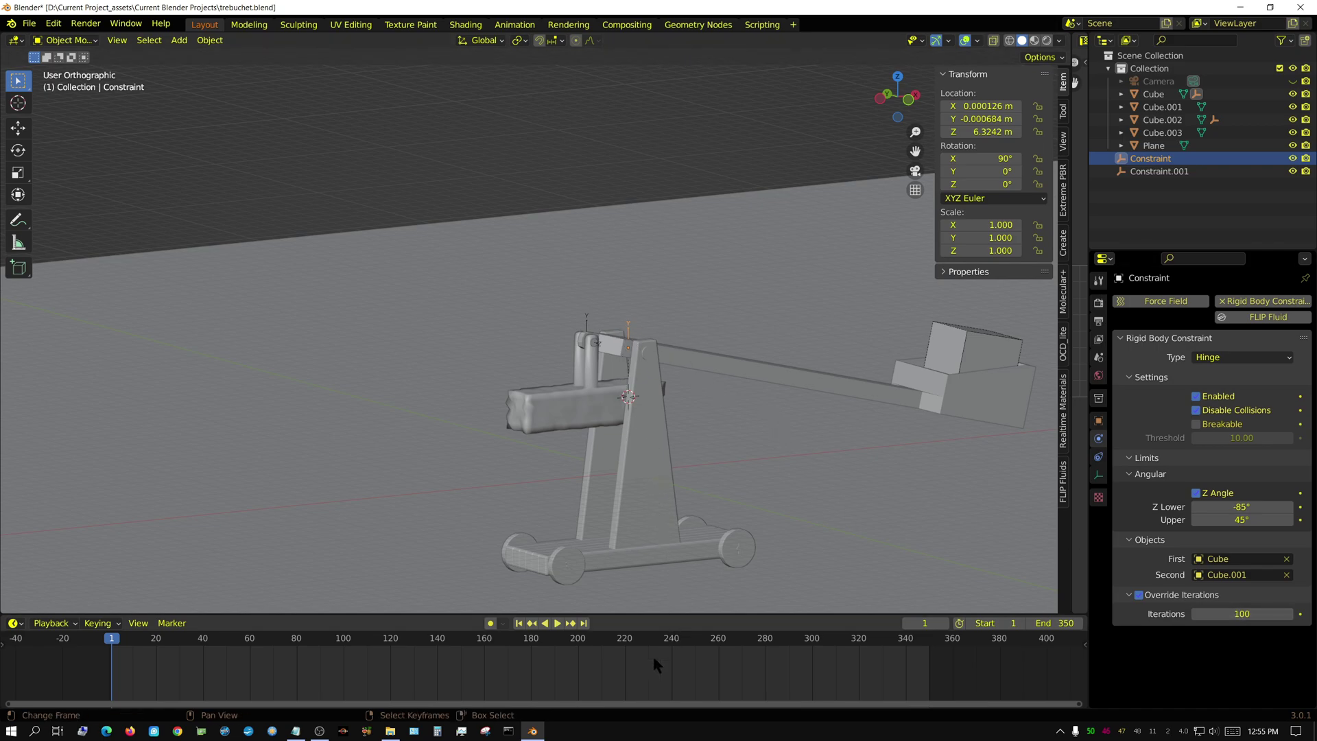
Play the simulation, then reopen trebuchet.blend from the recent files list.
left_click(557, 623)
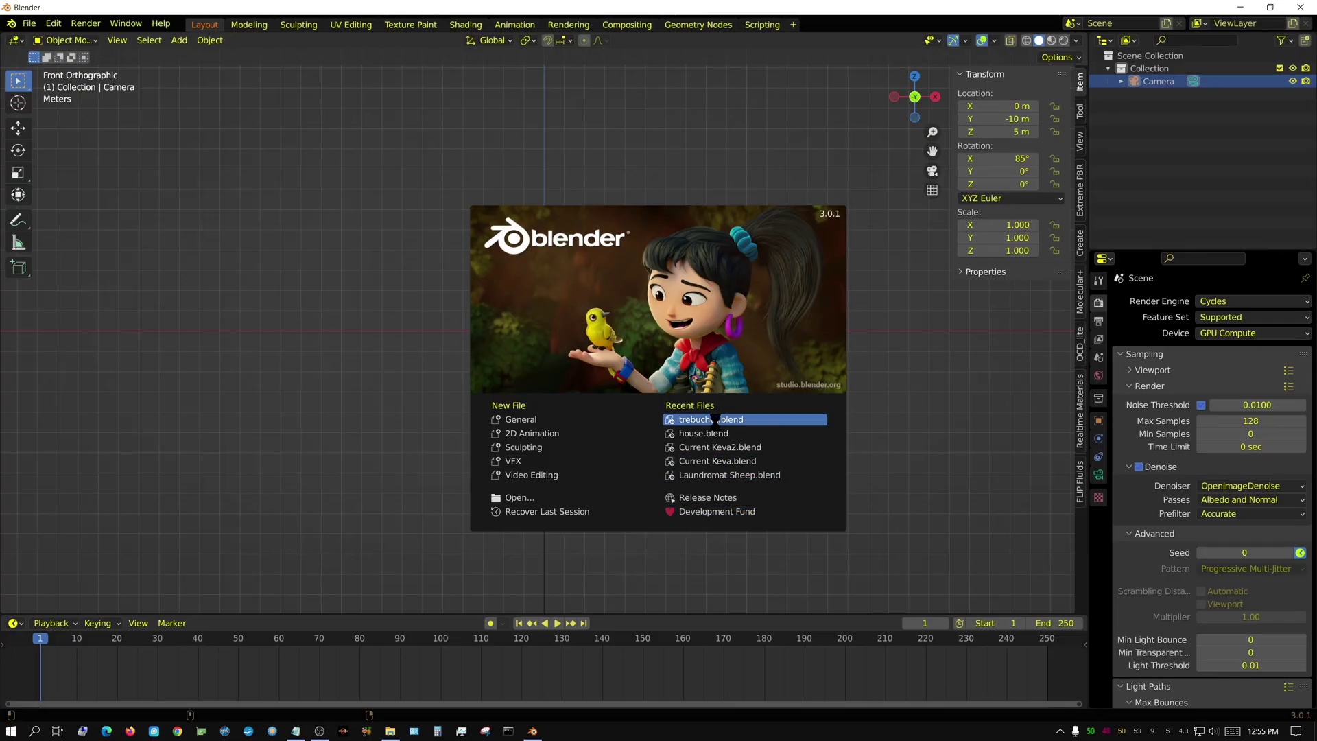
left_click(714, 419)
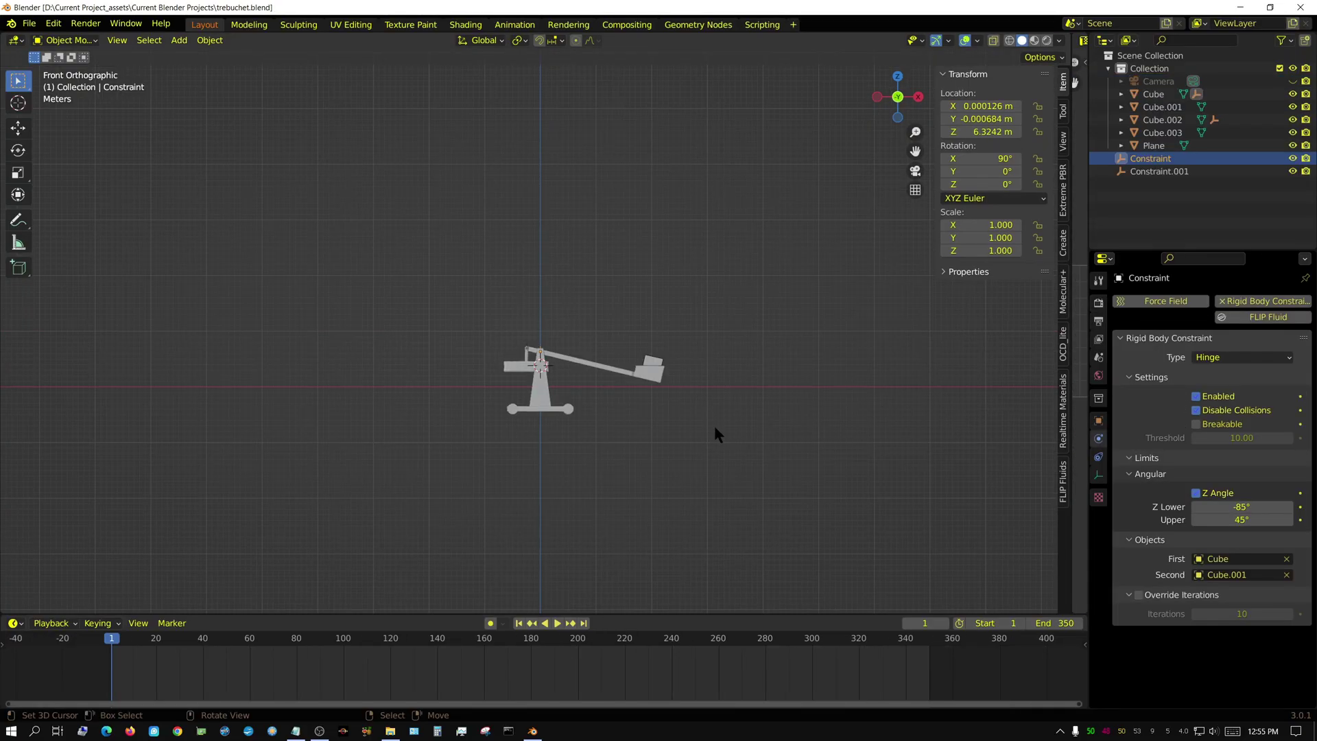
Set the counterweight Cube.002's rigid body mass to 10000 kg.
left_click(516, 369)
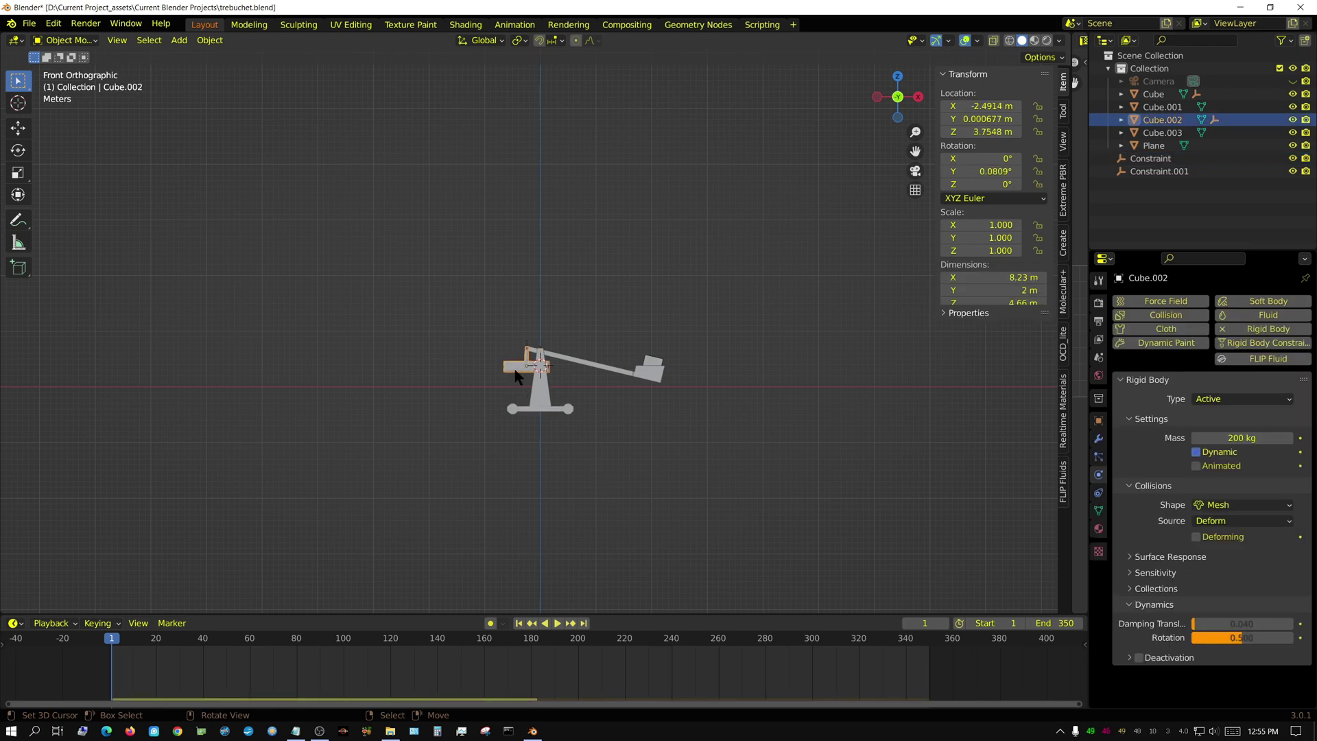
left_click(1235, 438)
type("1")
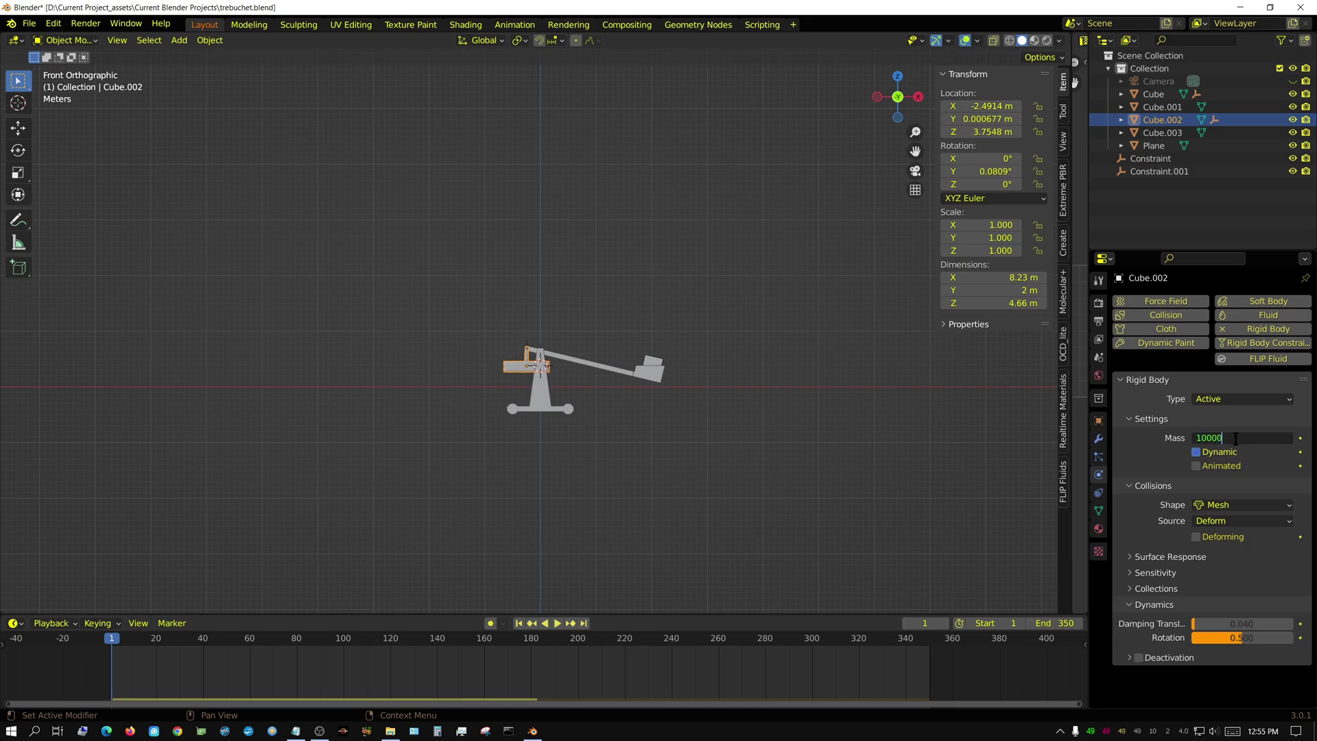
type("0000")
key("Return")
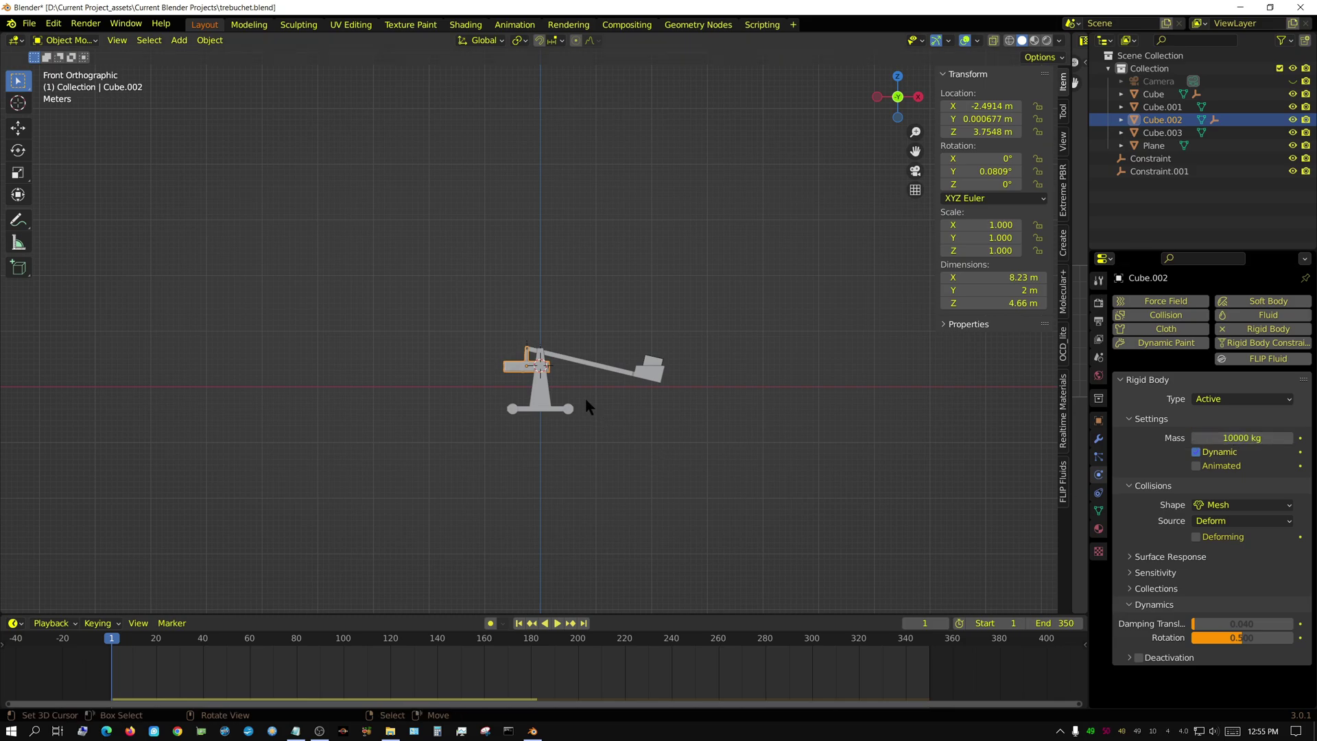
scroll(505, 340, "up", 8)
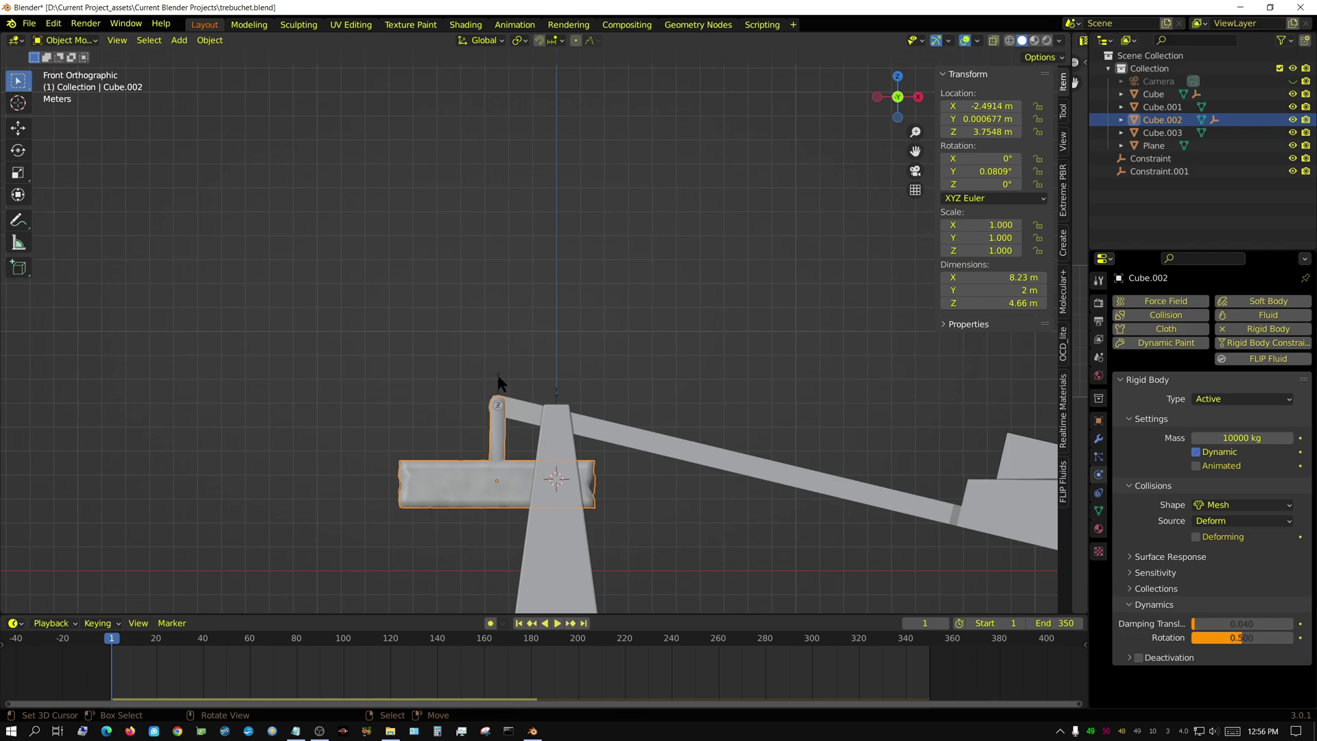
Enable Override Iterations on Constraint.001 with 100 iterations.
left_click(498, 376)
left_click(1138, 595)
left_click(1228, 608)
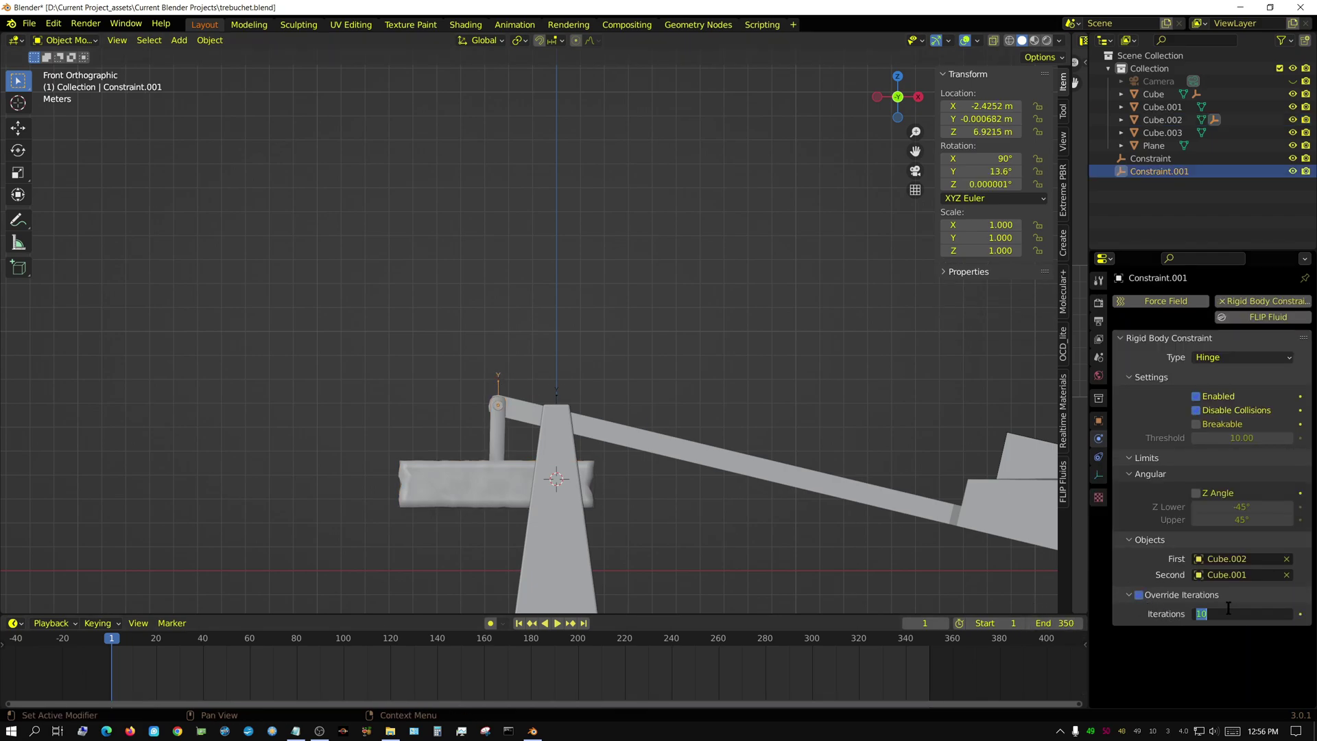
type("100")
key("Return")
Enable Override Iterations on Constraint with 100 iterations.
left_click(556, 395)
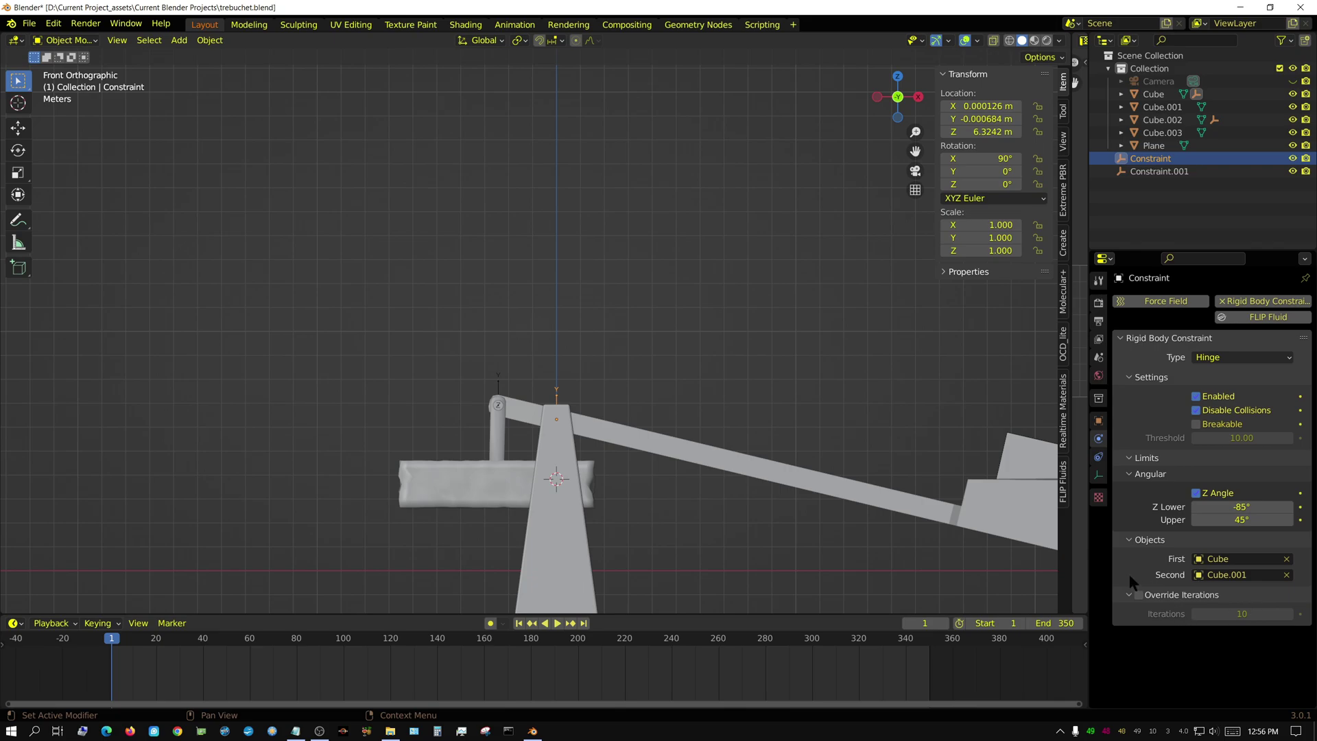
left_click(1138, 595)
double_click(1229, 614)
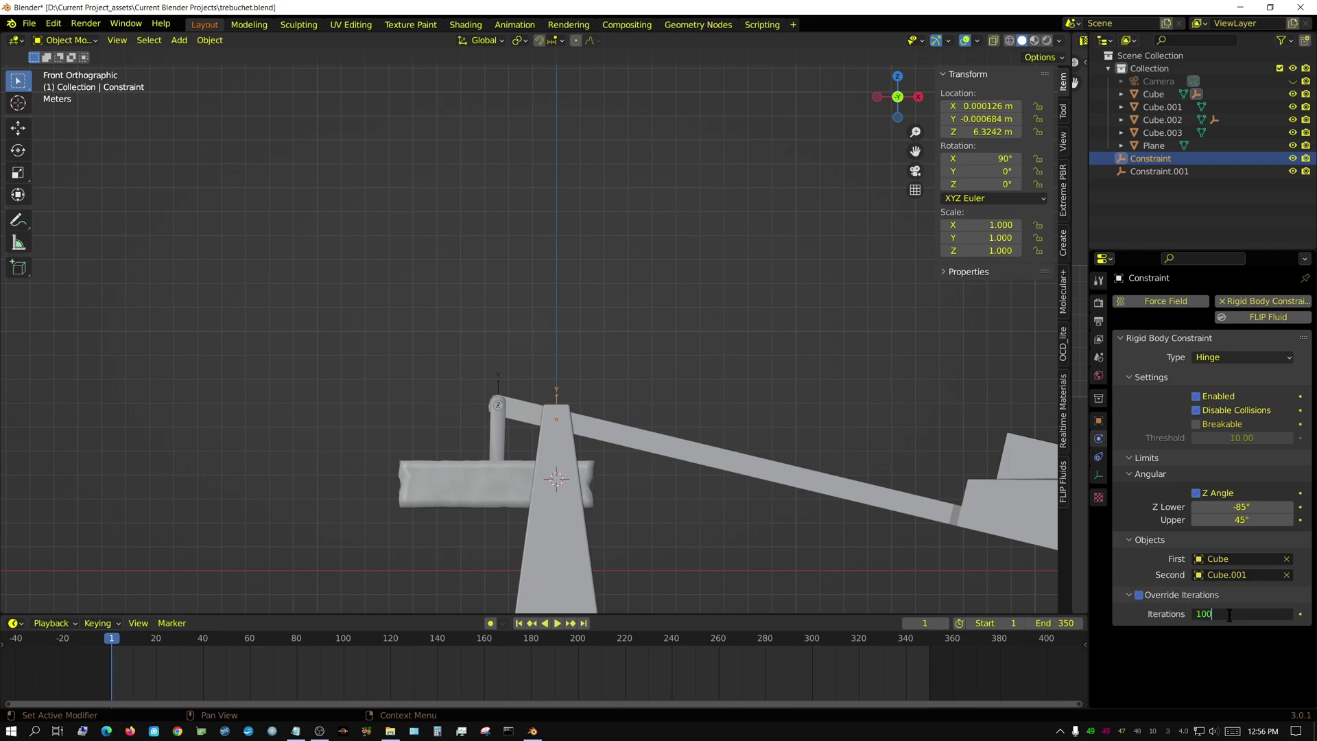
type("100")
key("Return")
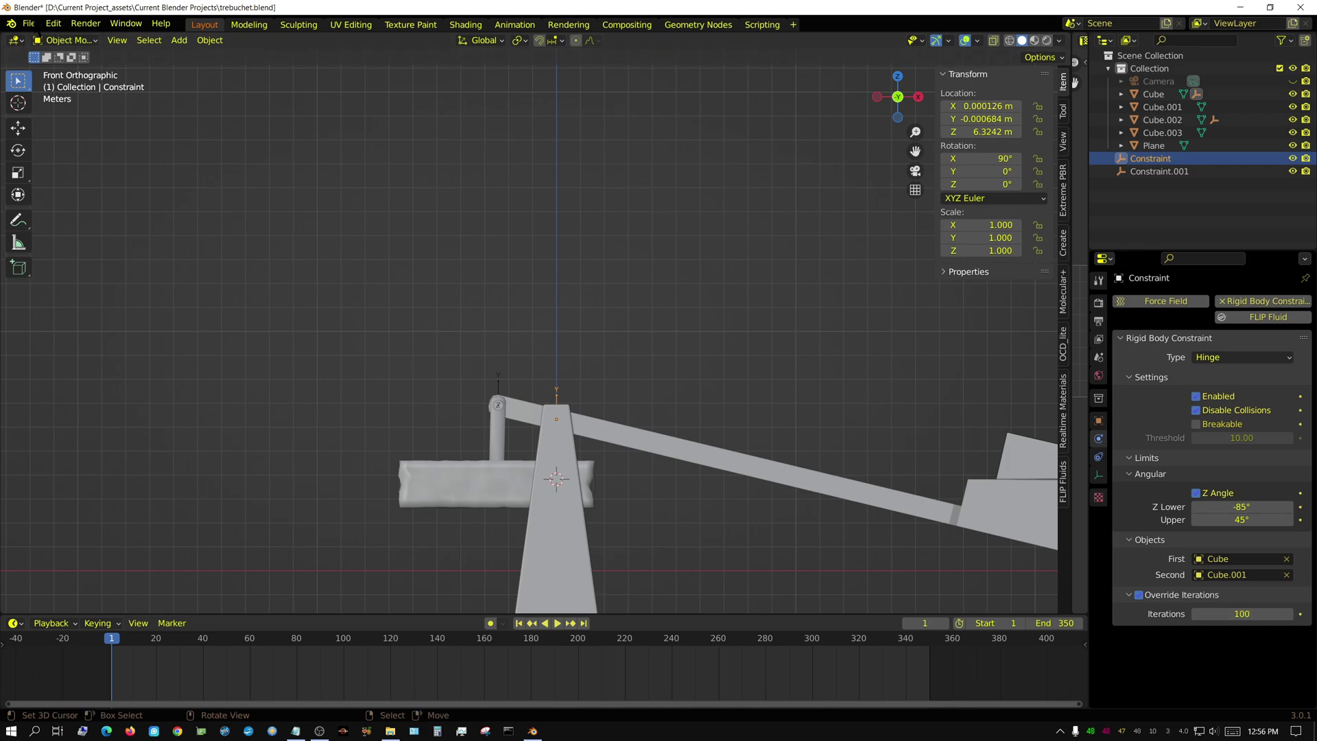
left_click(29, 23)
Save trebuchet.blend, orbit to an angled view, and play the simulation.
left_click(66, 114)
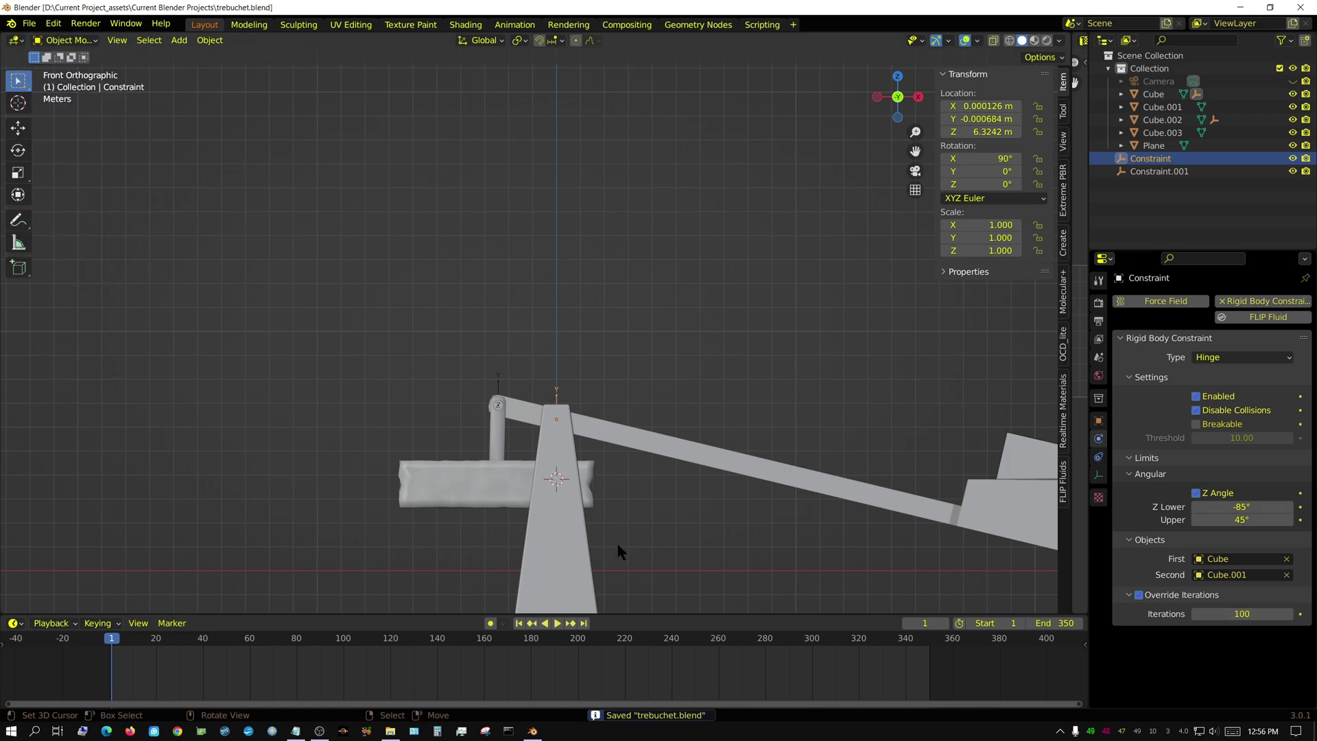
middle_click_drag(524, 438, 565, 496)
scroll(565, 495, "down", 5)
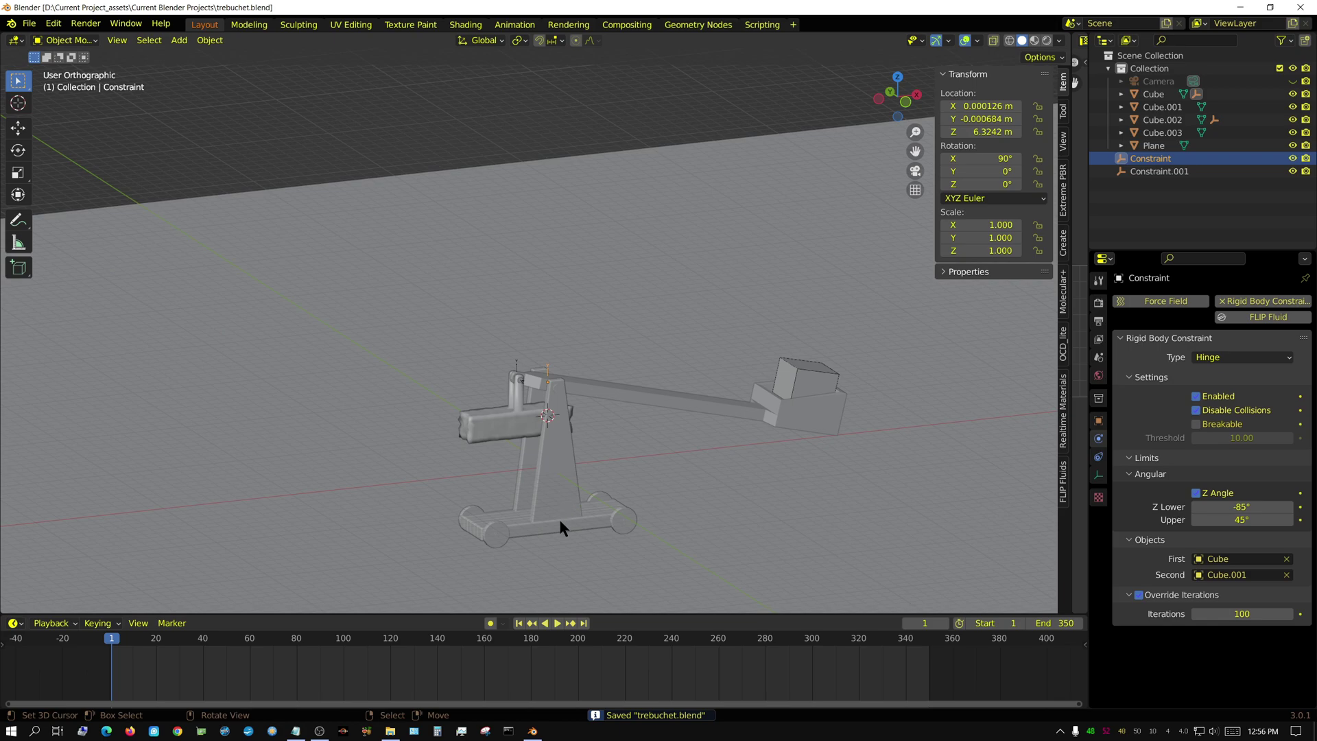
middle_click_drag(648, 464, 676, 450)
scroll(676, 450, "up", 2)
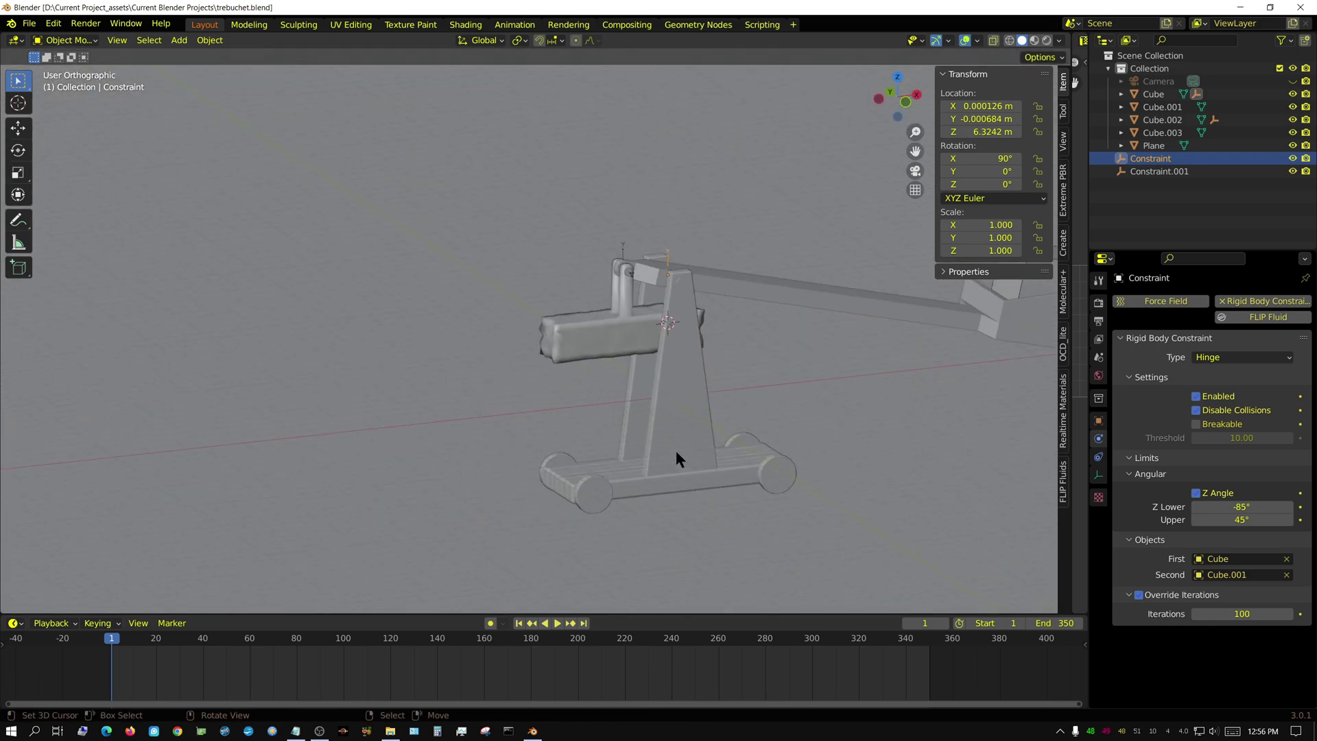
left_click(557, 624)
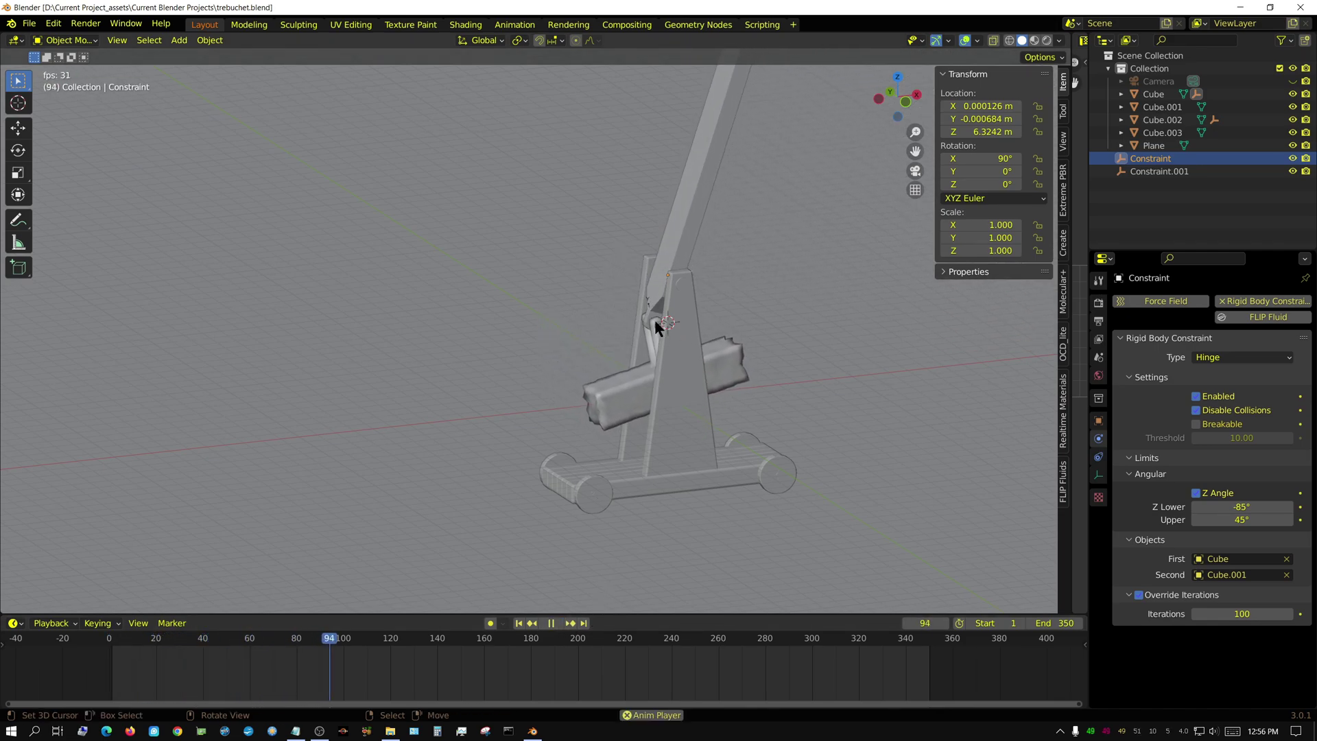
Stop and rewind to frame 1, then set Constraint.001's iterations to 1000.
left_click(551, 623)
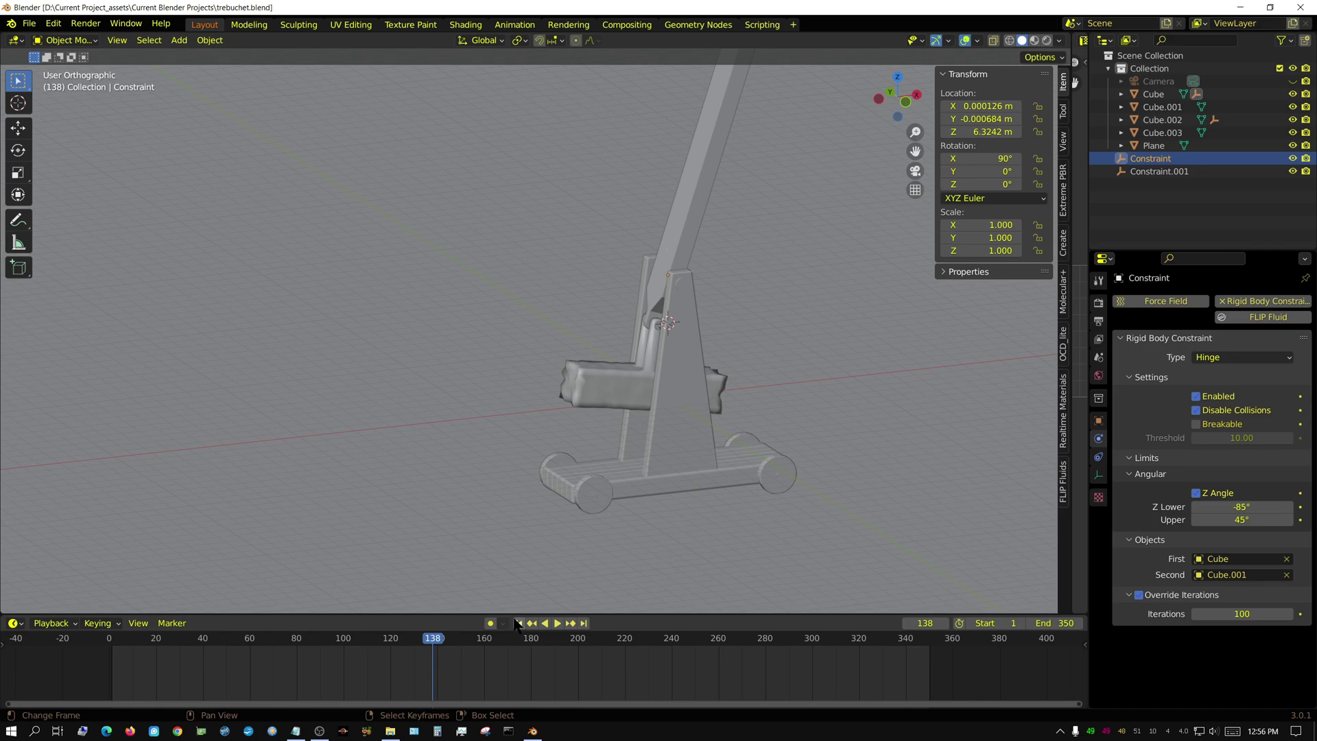
left_click(519, 623)
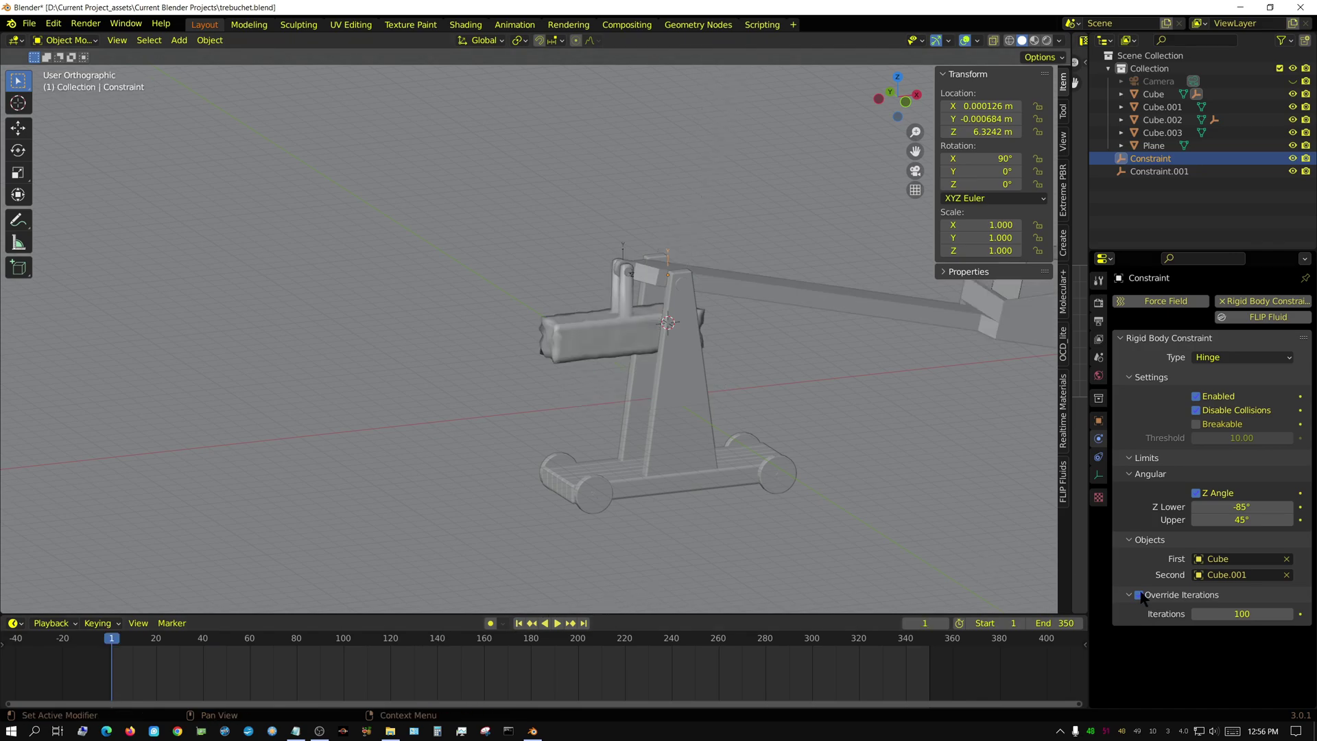
left_click(623, 244)
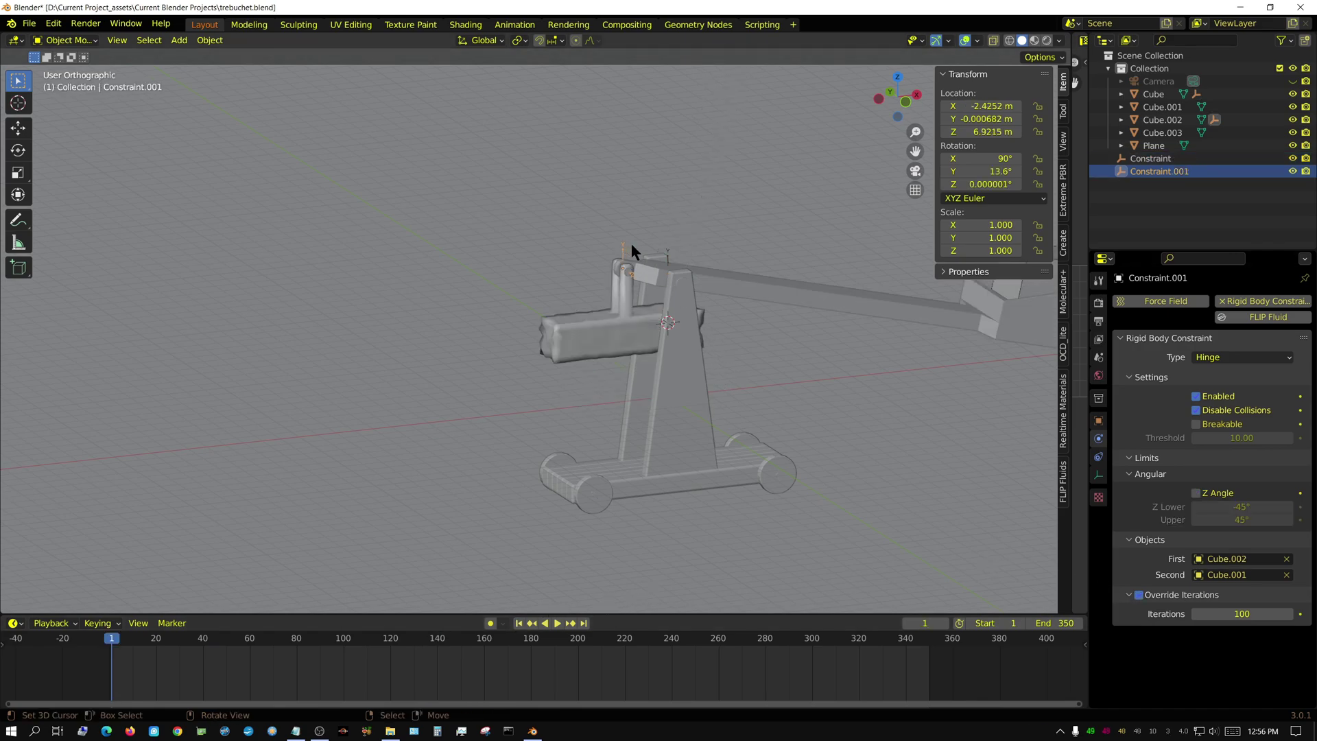
left_click(1243, 614)
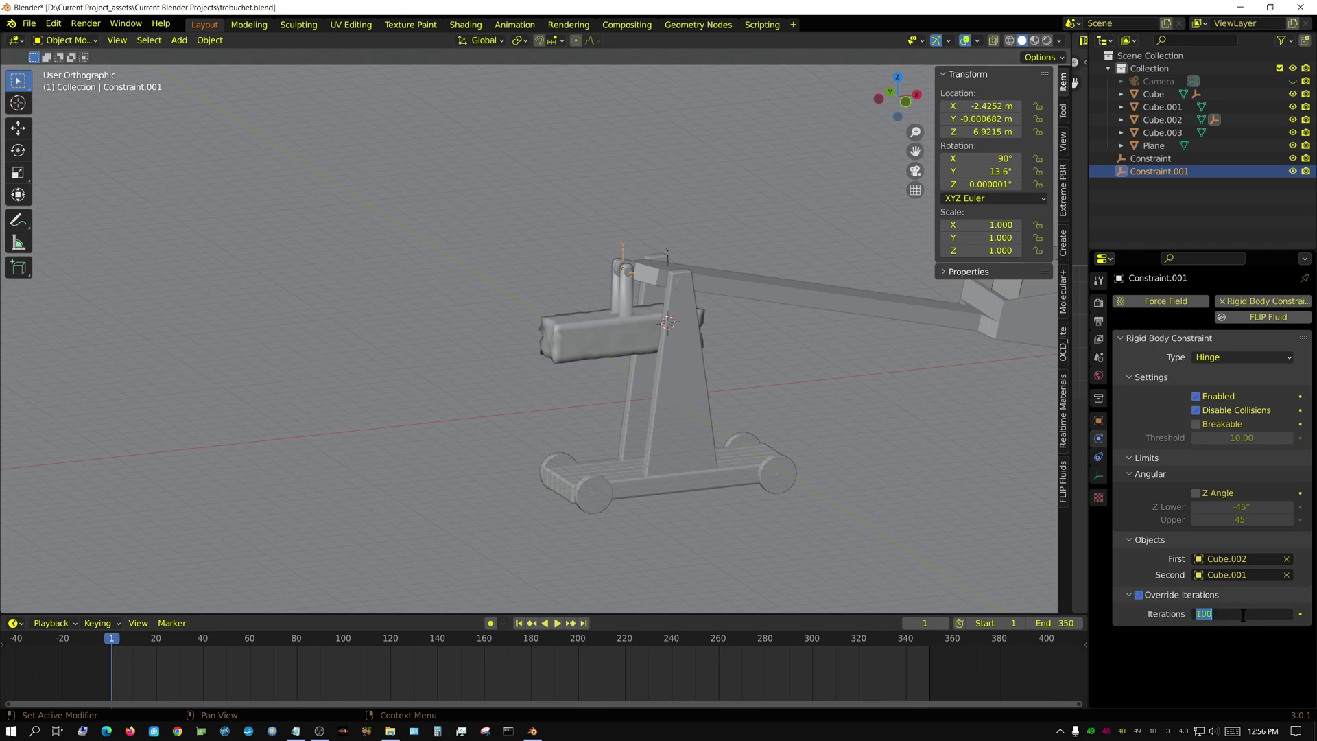
type("1000")
key("Return")
Set the Constraint hinge's iterations to 1000 as well.
left_click(669, 251)
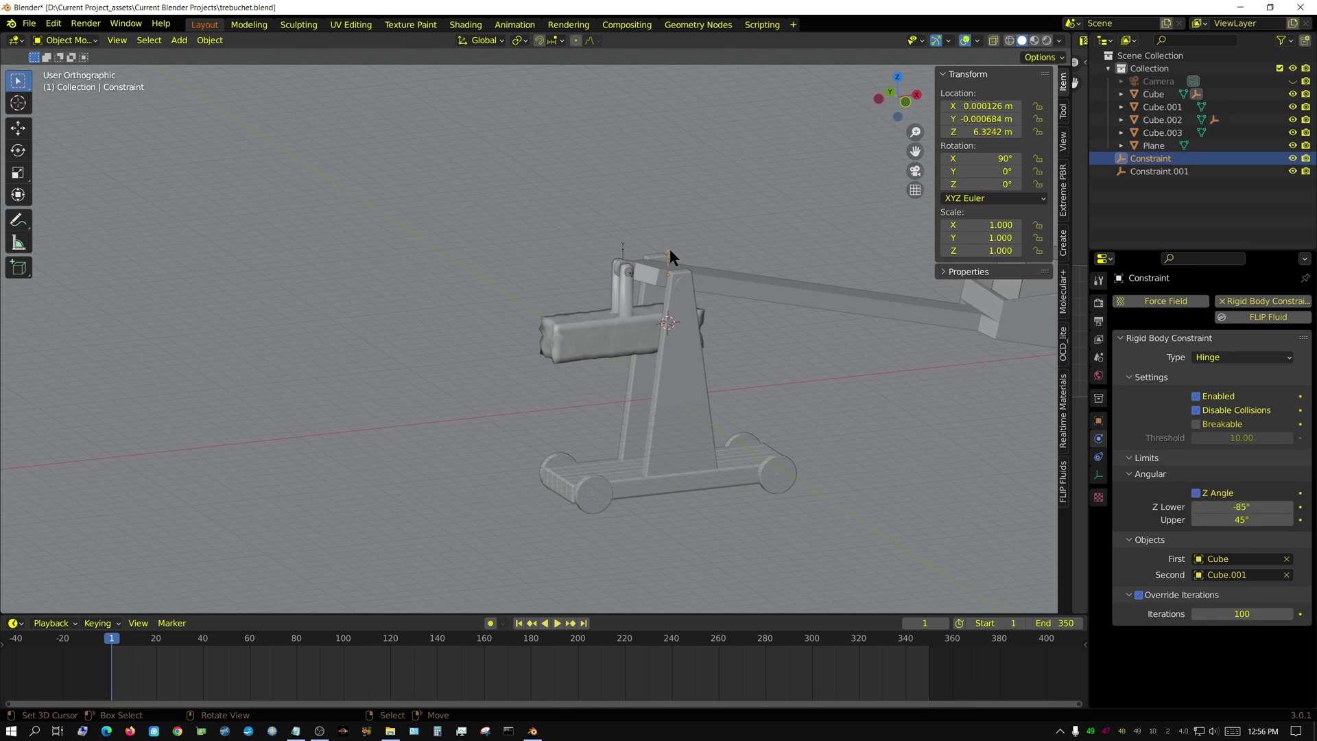
left_click(1206, 612)
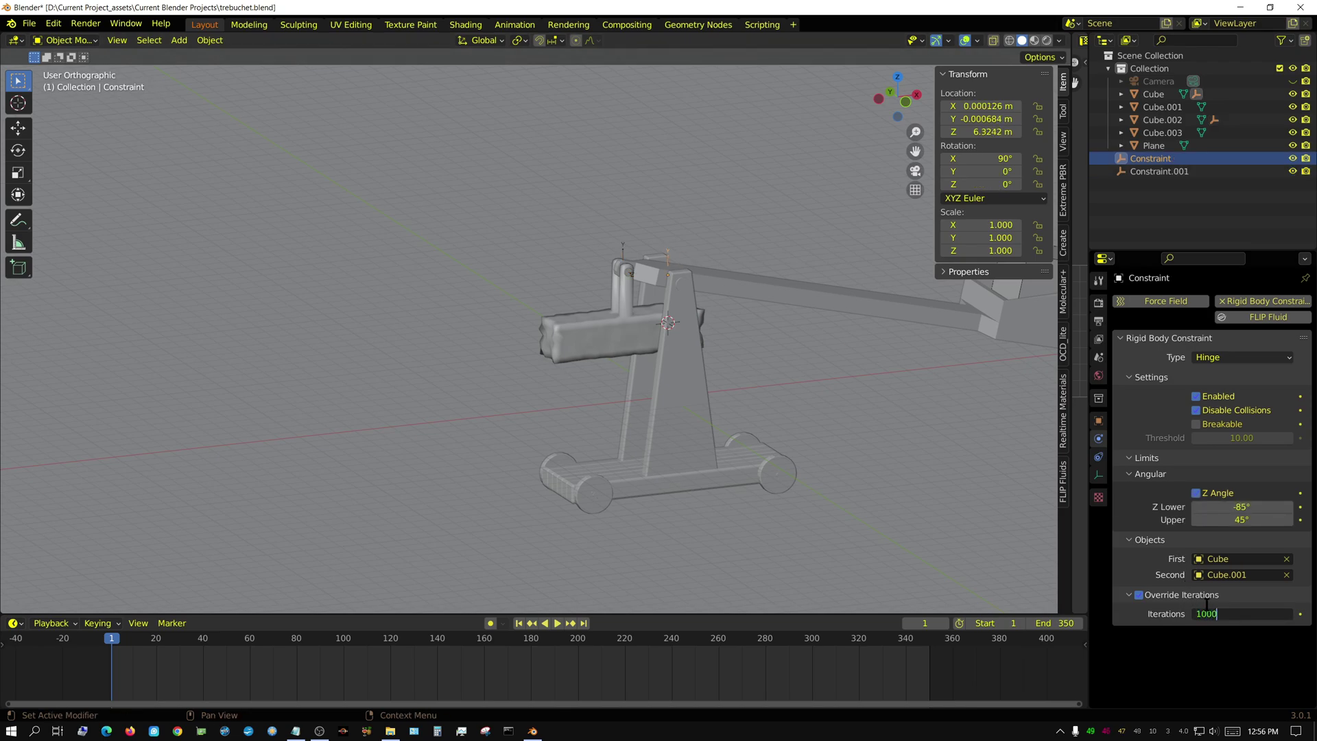
key("Return")
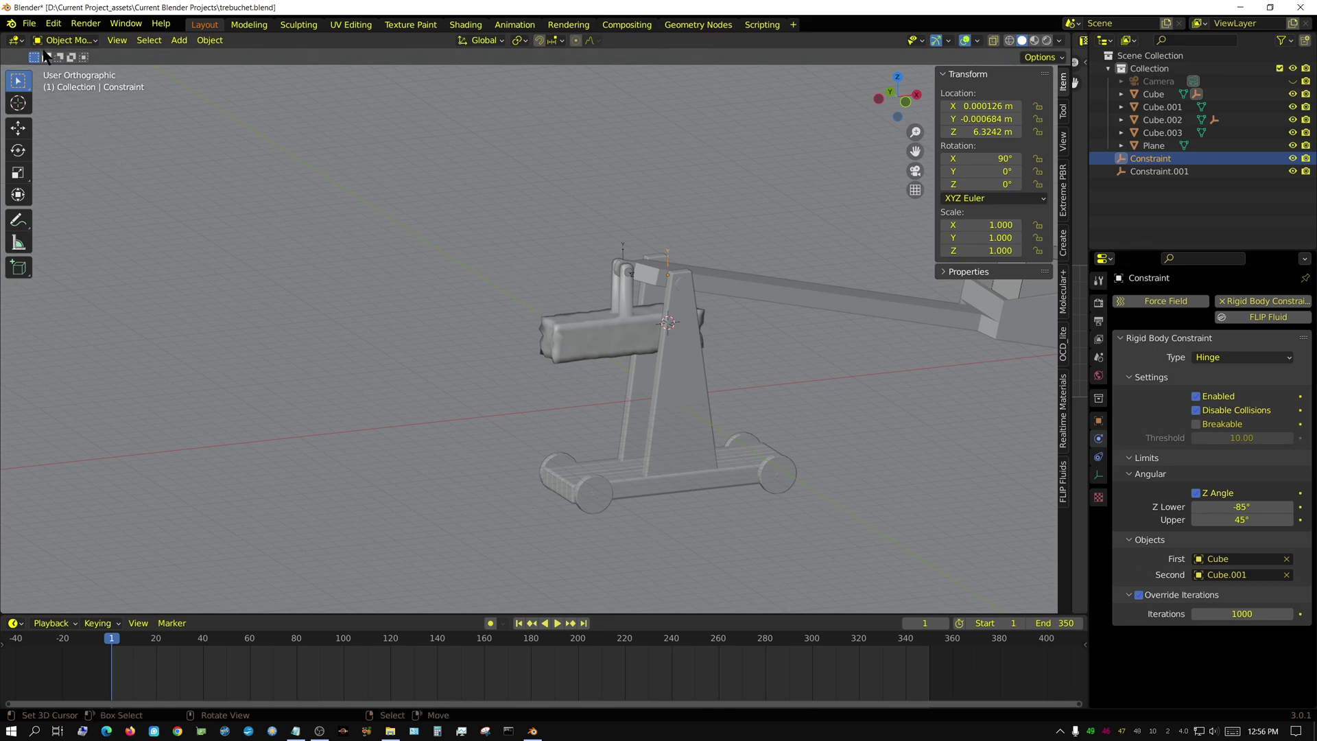
left_click(29, 24)
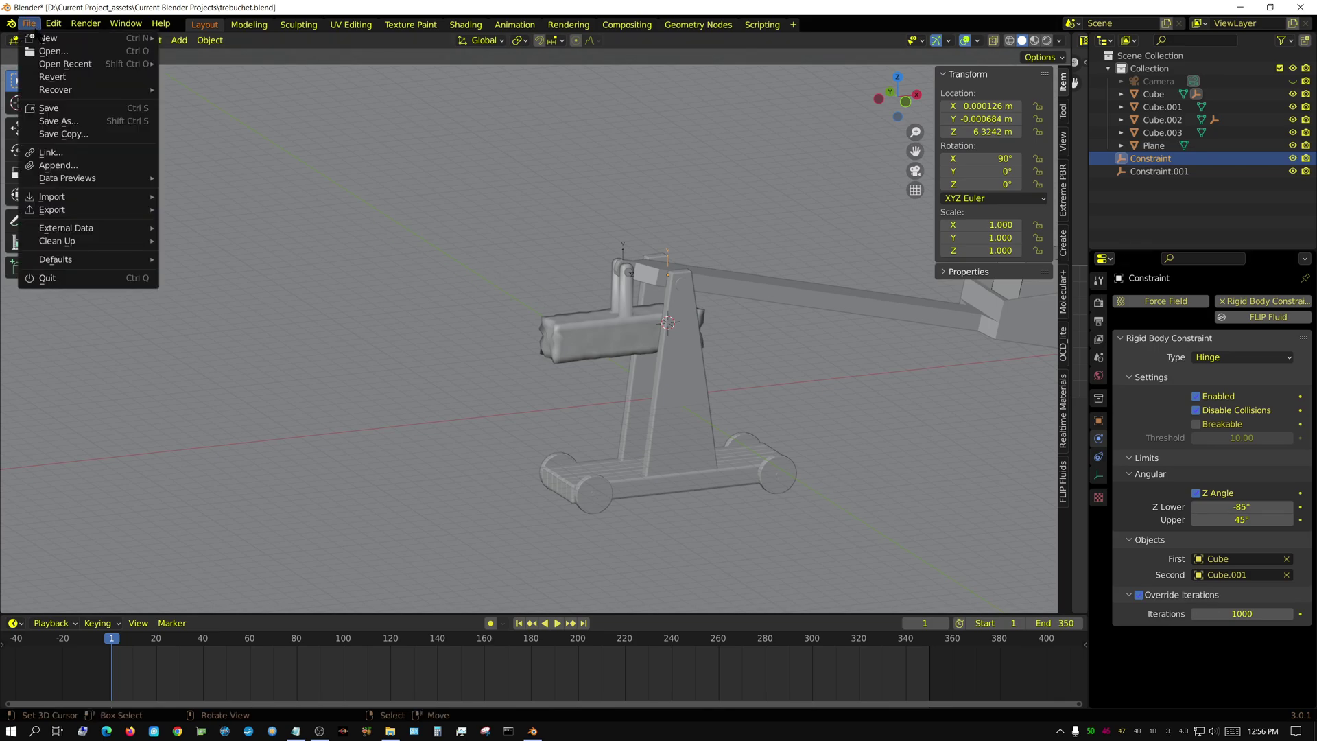
Save trebuchet.blend and raise the rigid body world's Substeps Per Frame to 11.
left_click(56, 110)
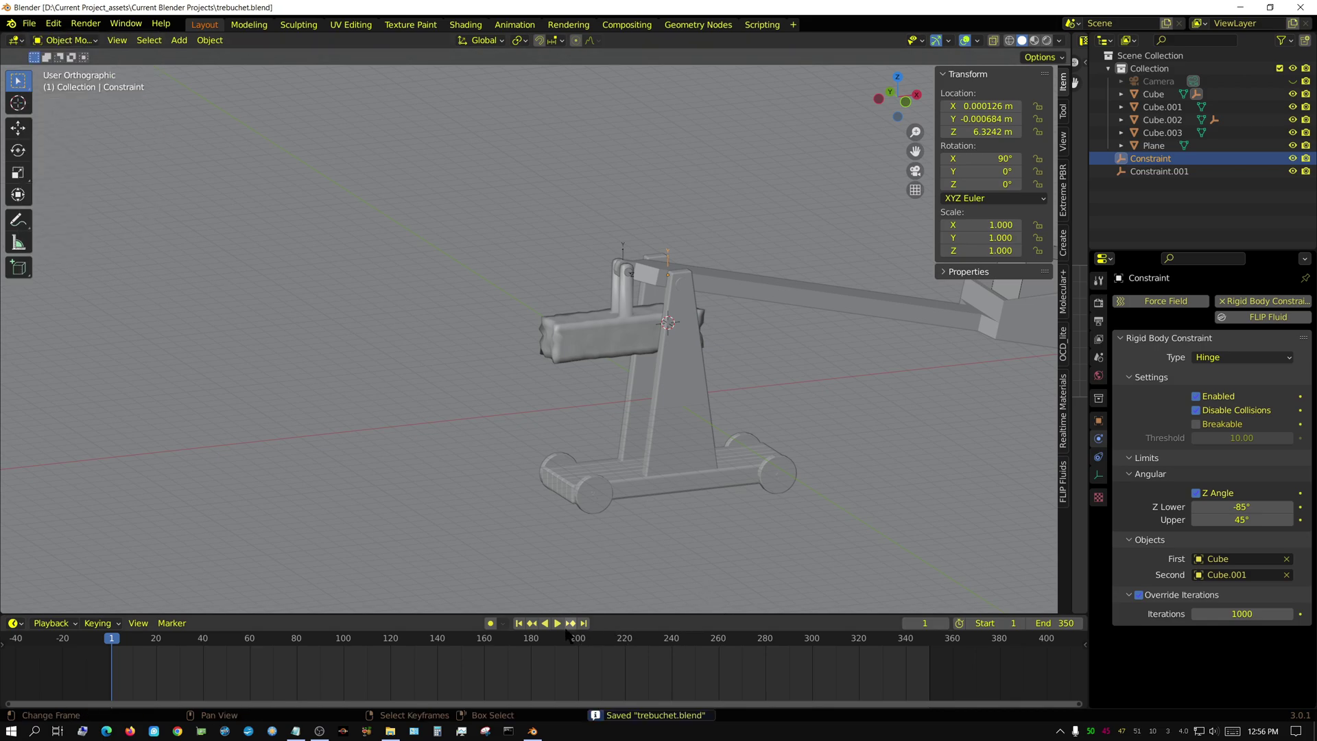
left_click(1098, 357)
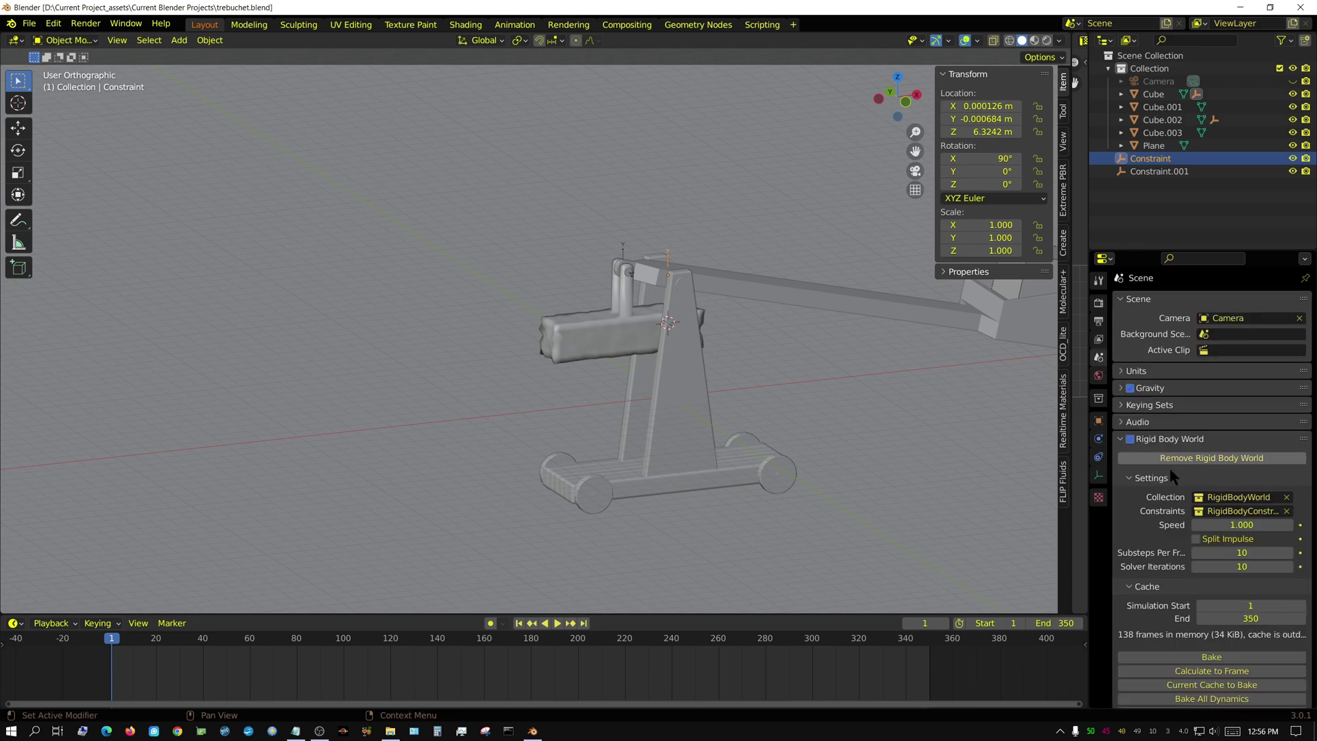
left_click(1290, 553)
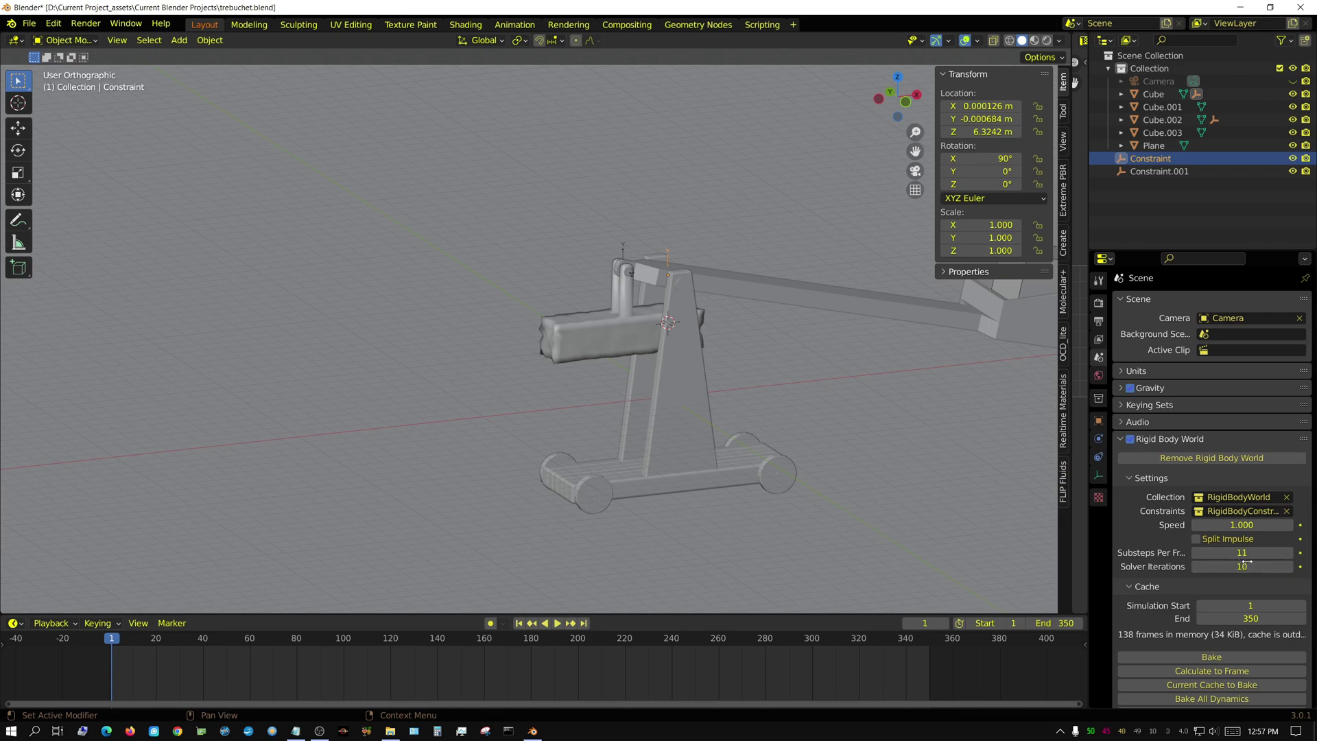
Run the launch twice, stopping each time and rewinding to frame 1.
left_click(557, 625)
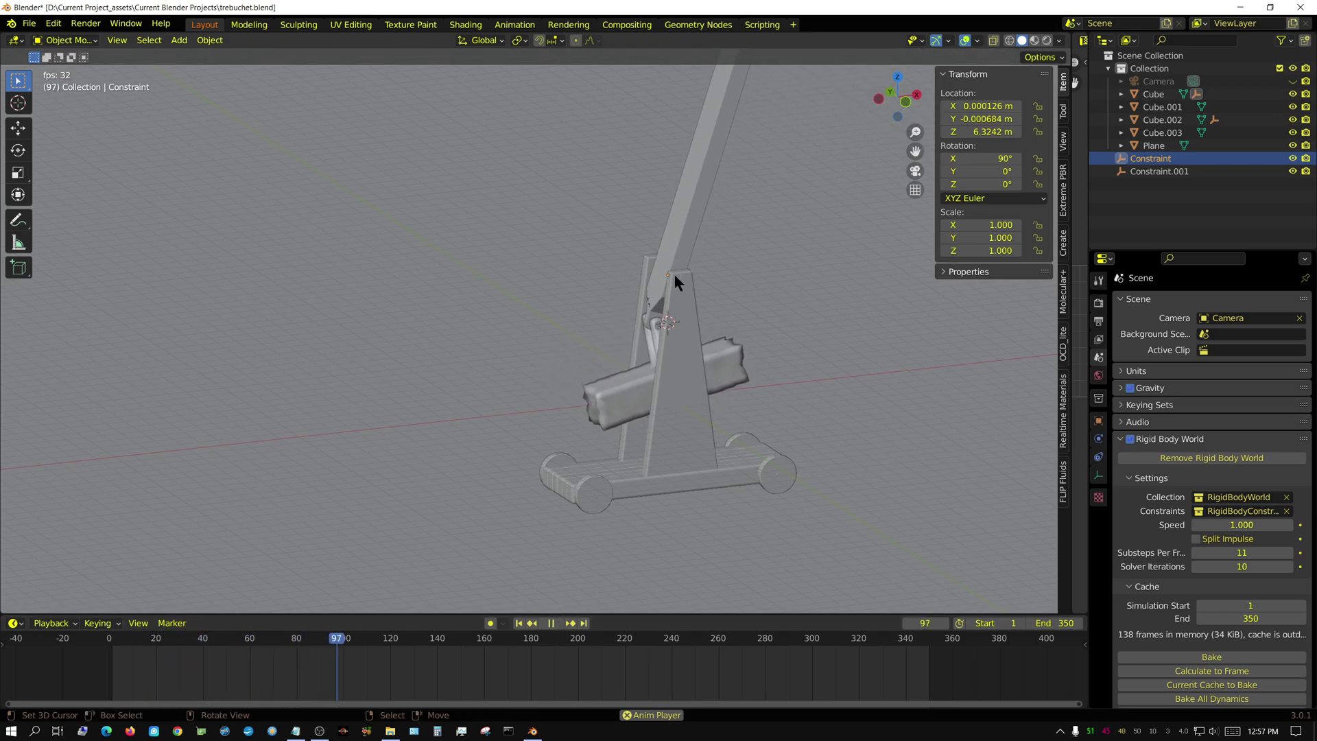
left_click(548, 623)
left_click(519, 623)
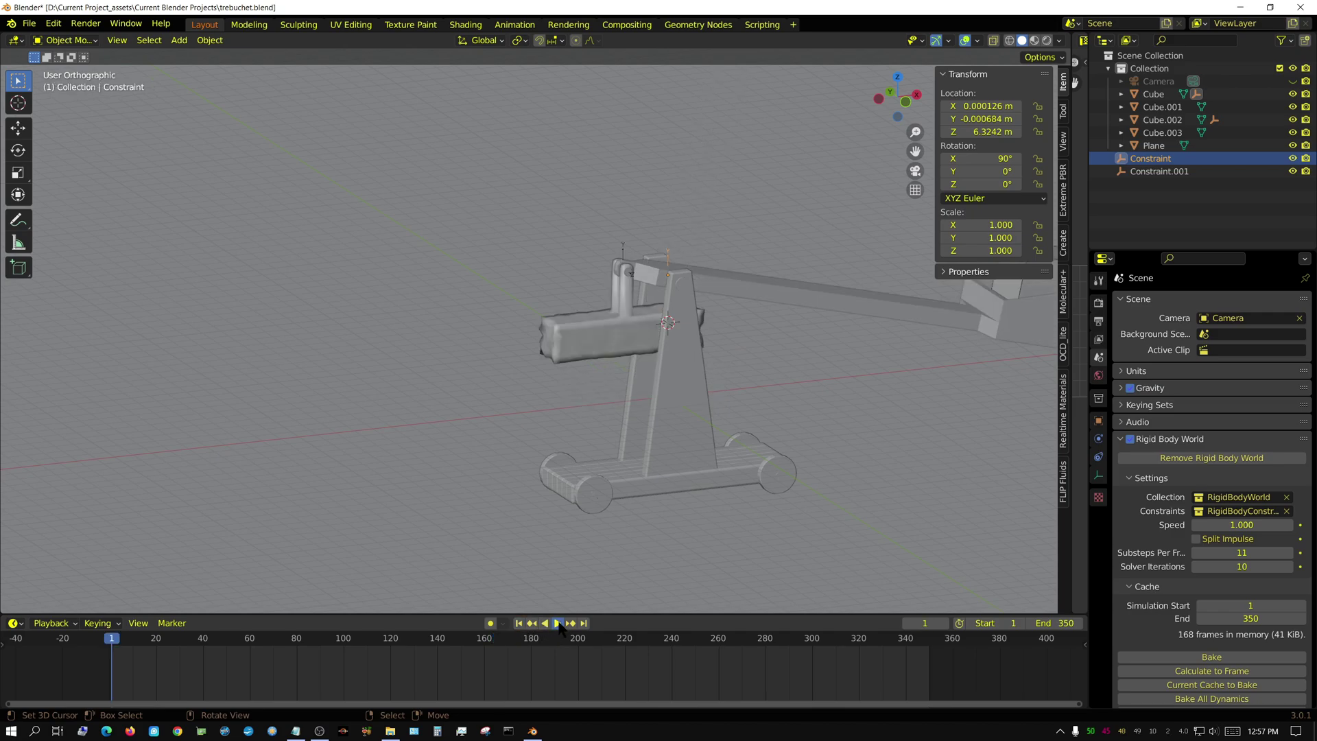
left_click(557, 623)
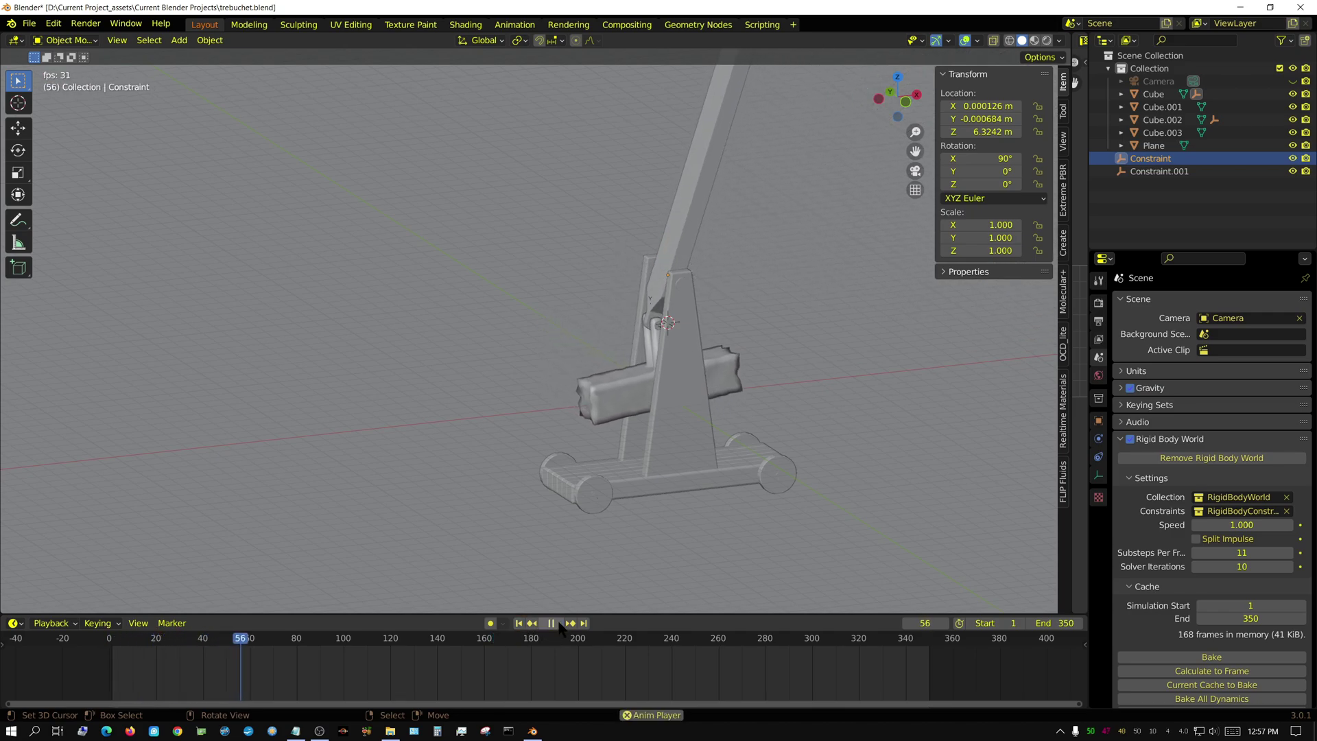
left_click(554, 623)
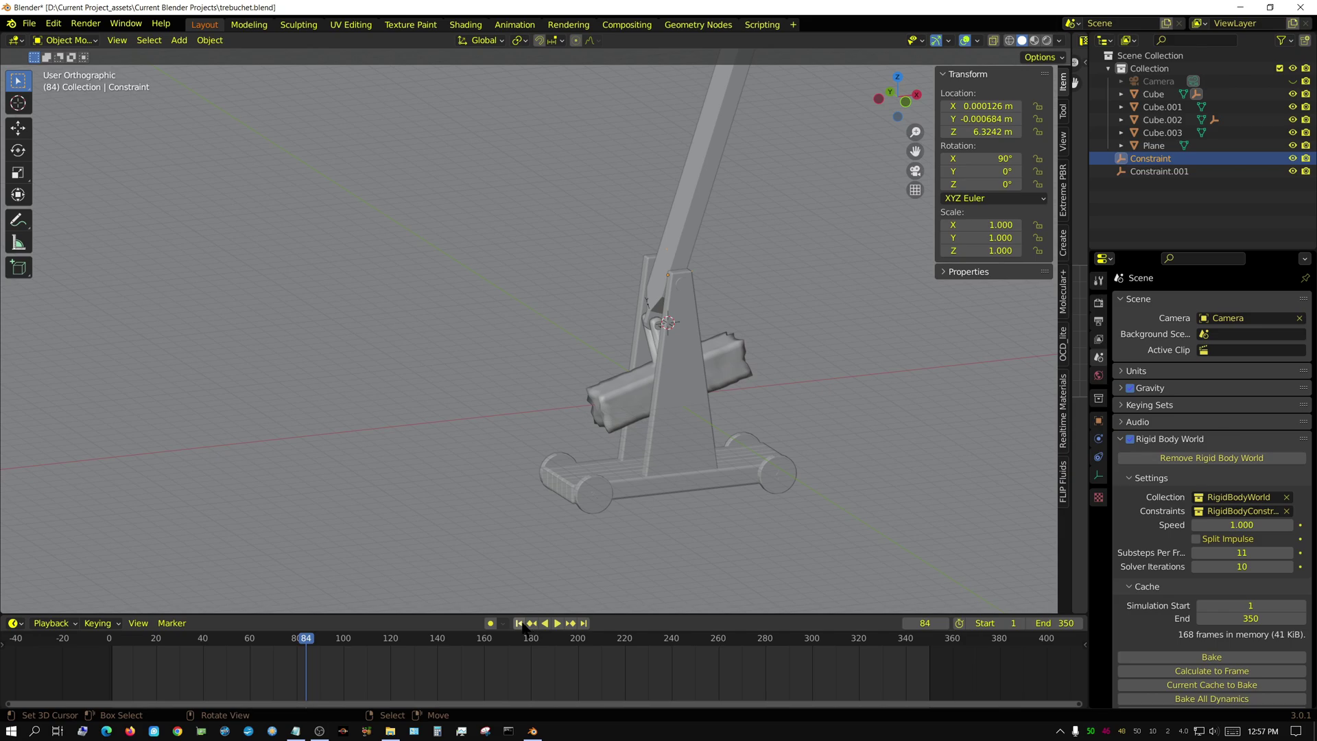
left_click(518, 623)
Switch to front view, zoom out, and run the launch to frame 261 before rewinding.
key("KP_1")
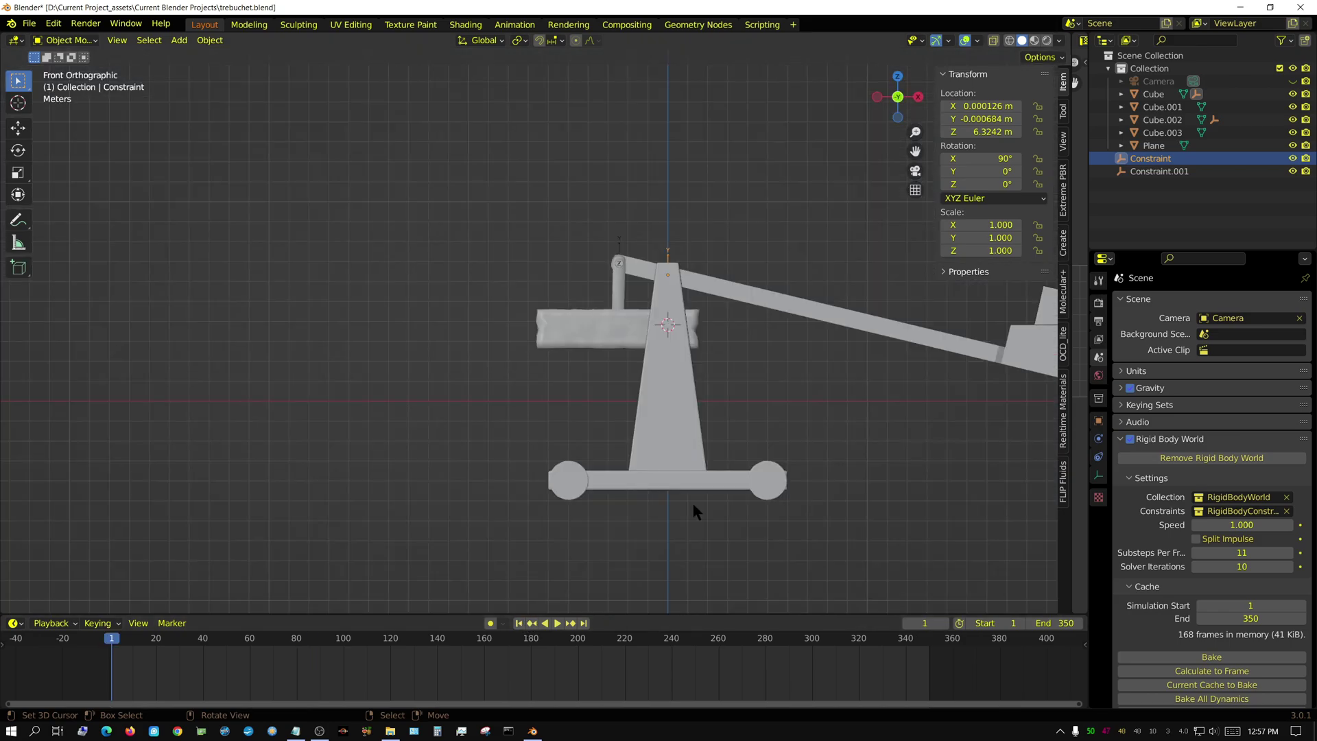
scroll(864, 350, "down", 7)
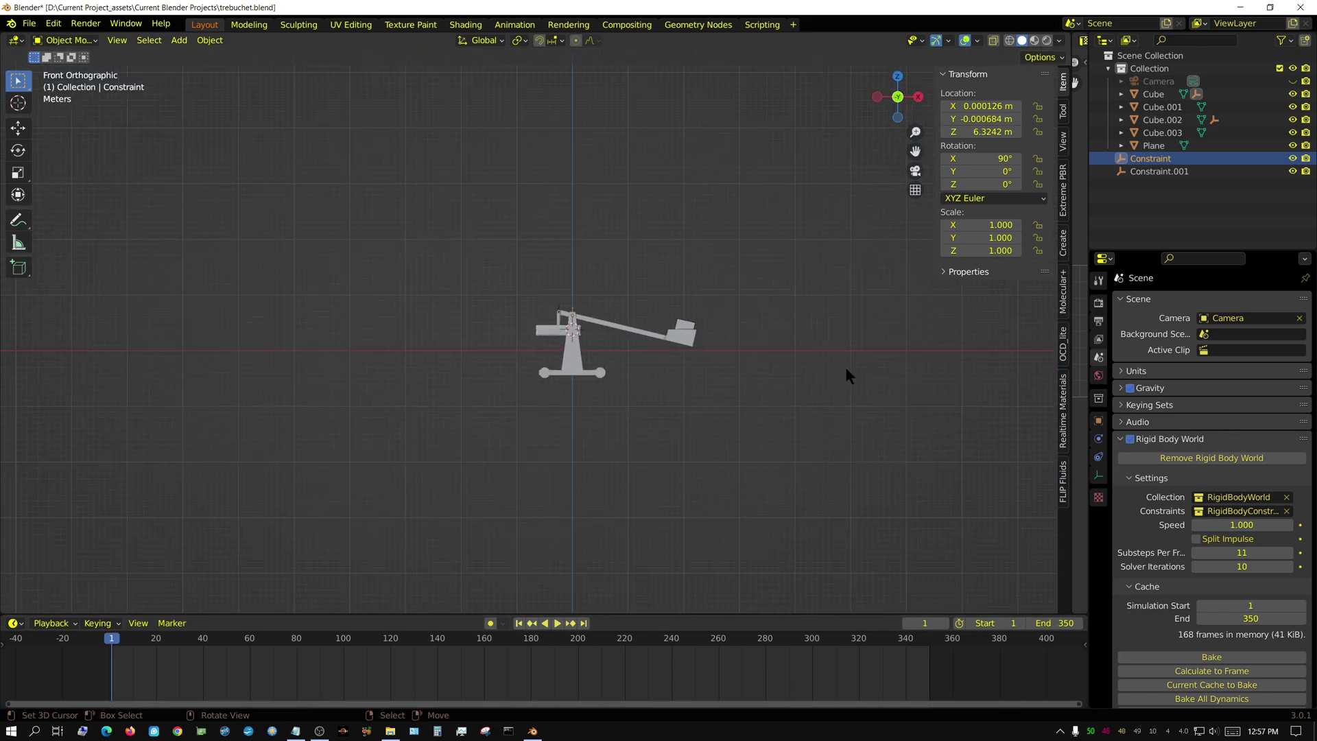
middle_click_drag(591, 388, 944, 564, "shift")
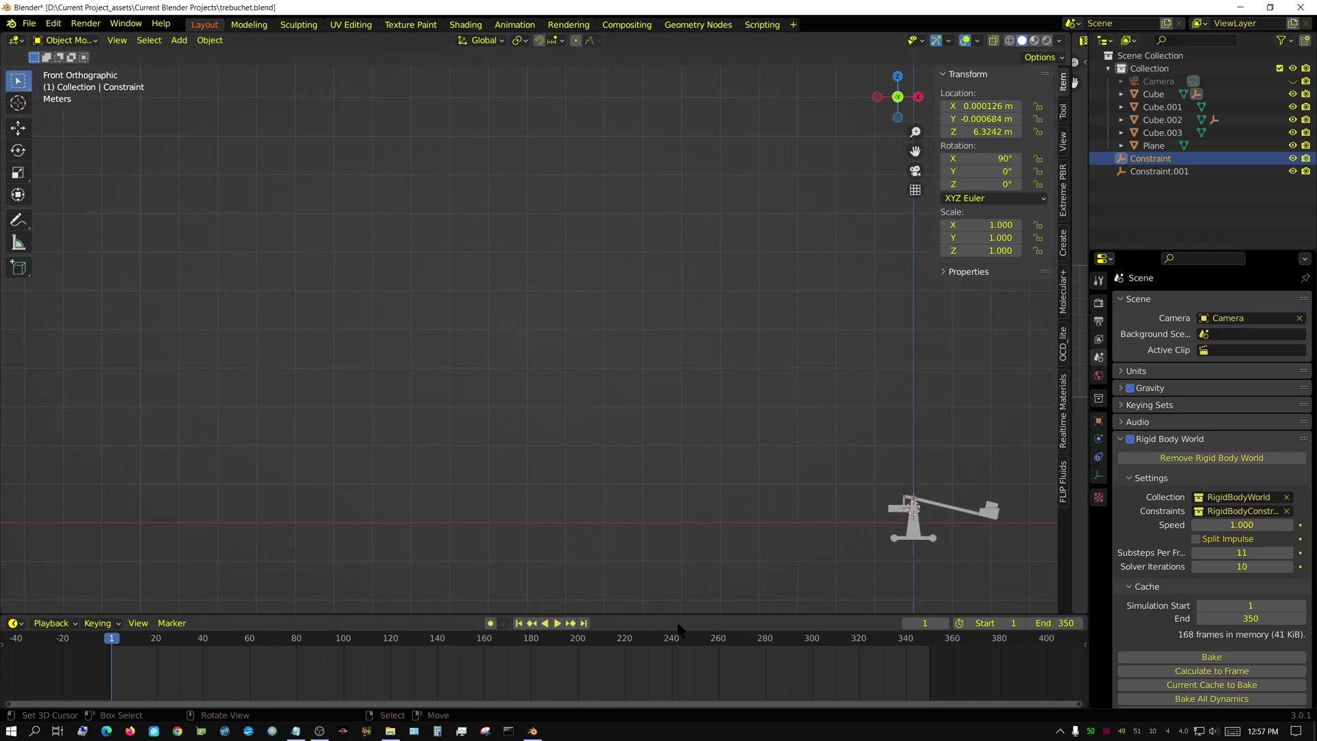
left_click(557, 623)
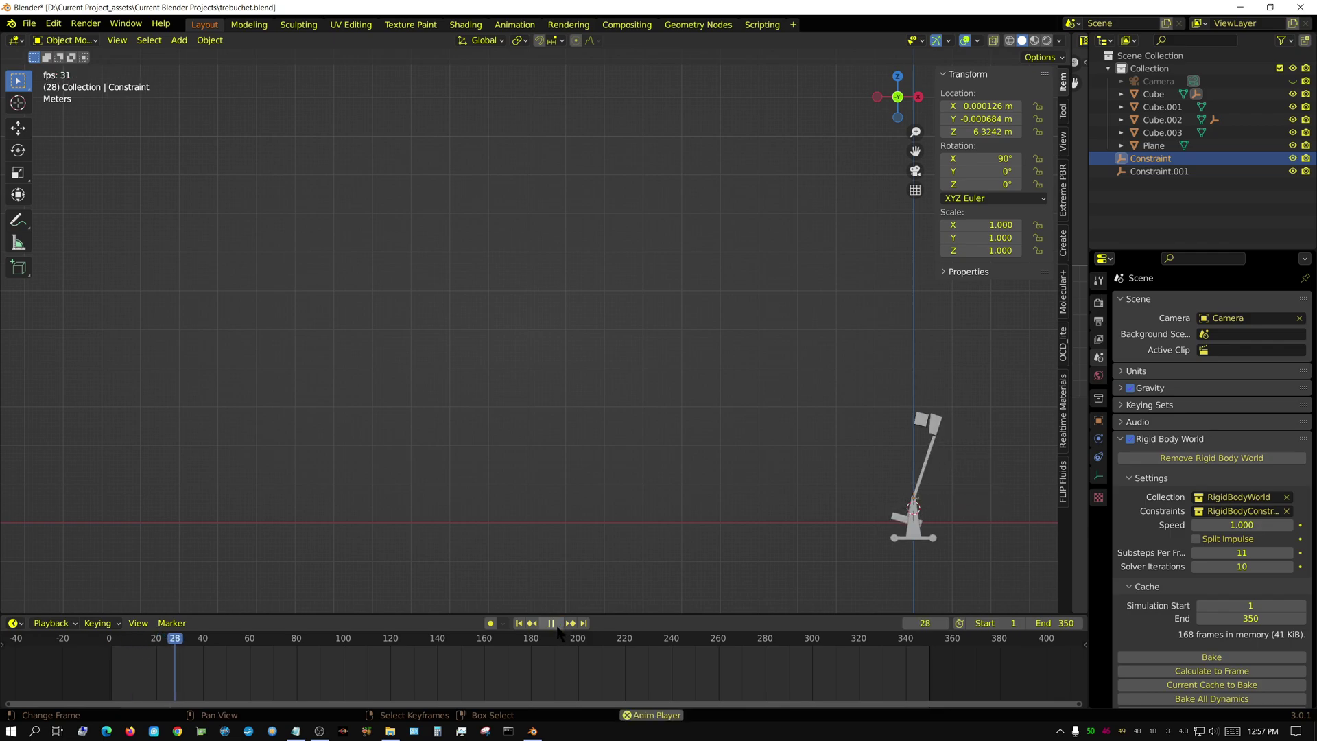
scroll(512, 532, "down", 6)
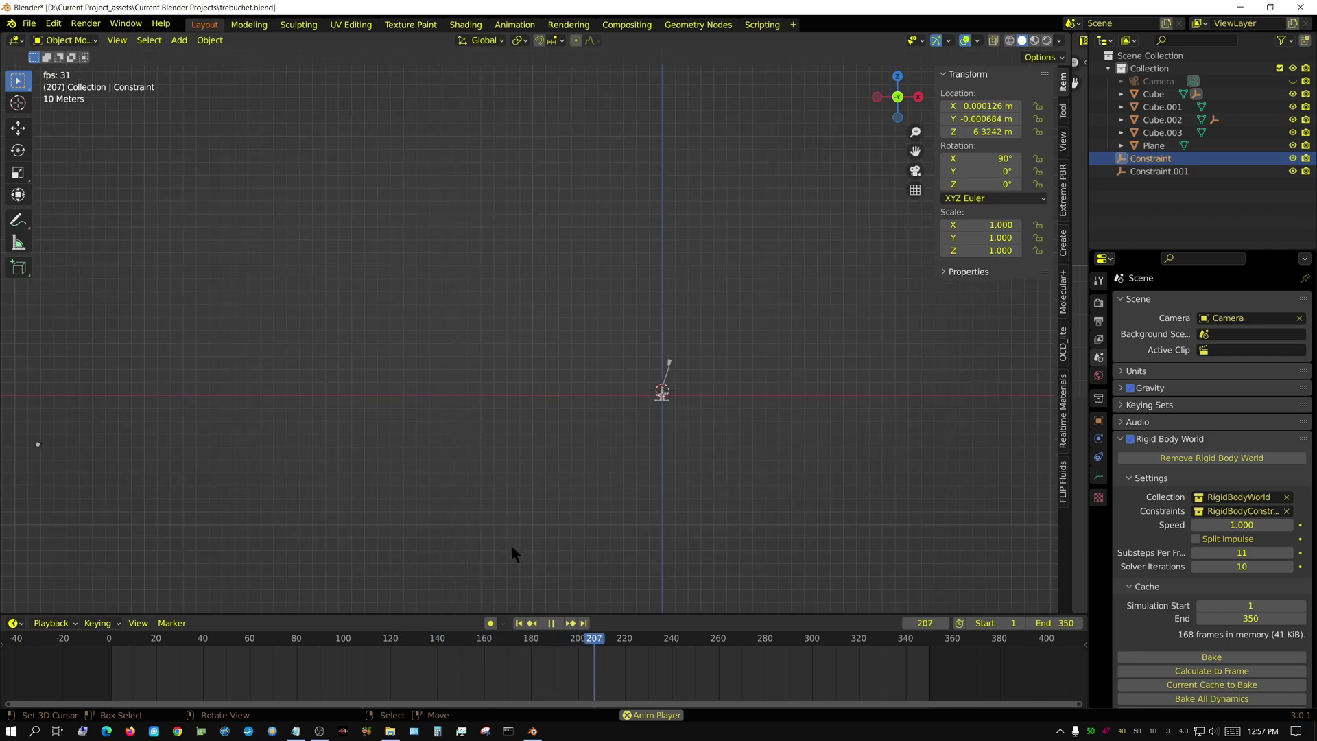
left_click(551, 623)
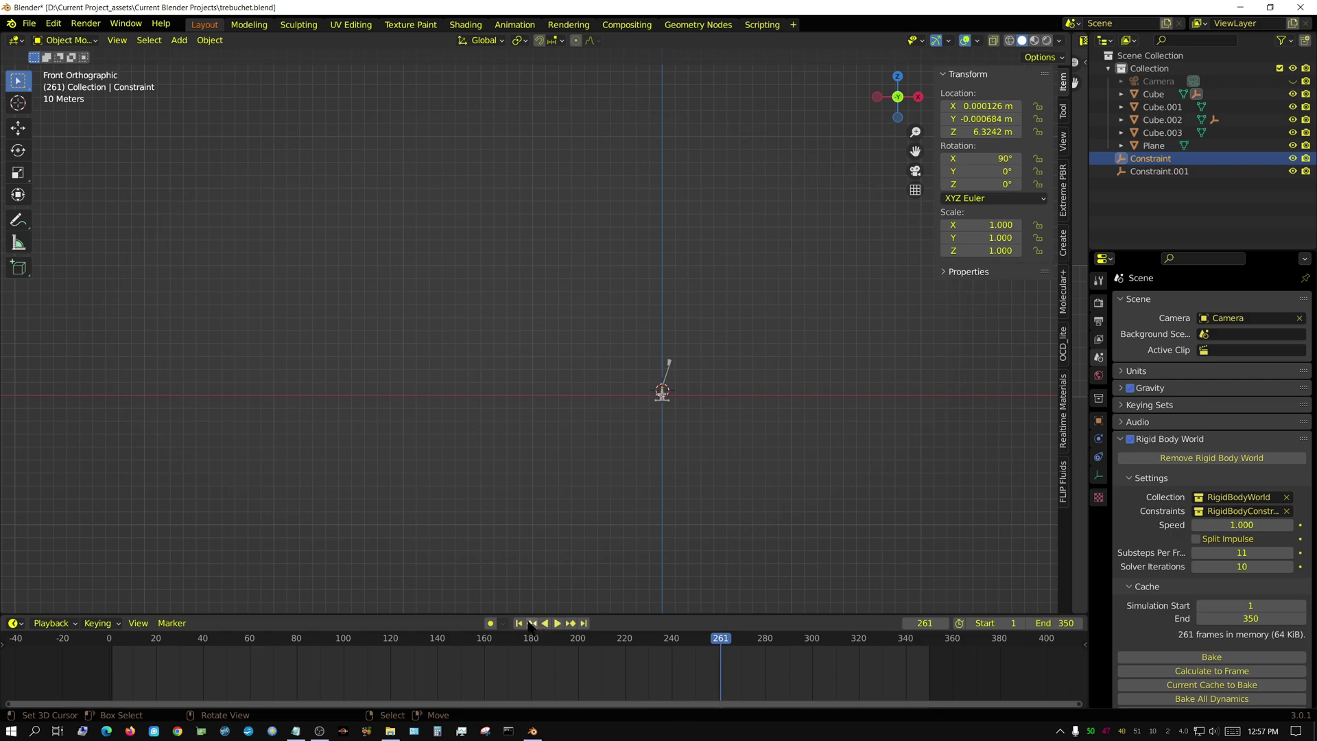
left_click(519, 623)
Zoom back in and centre the trebuchet in the view.
scroll(662, 470, "up", 3)
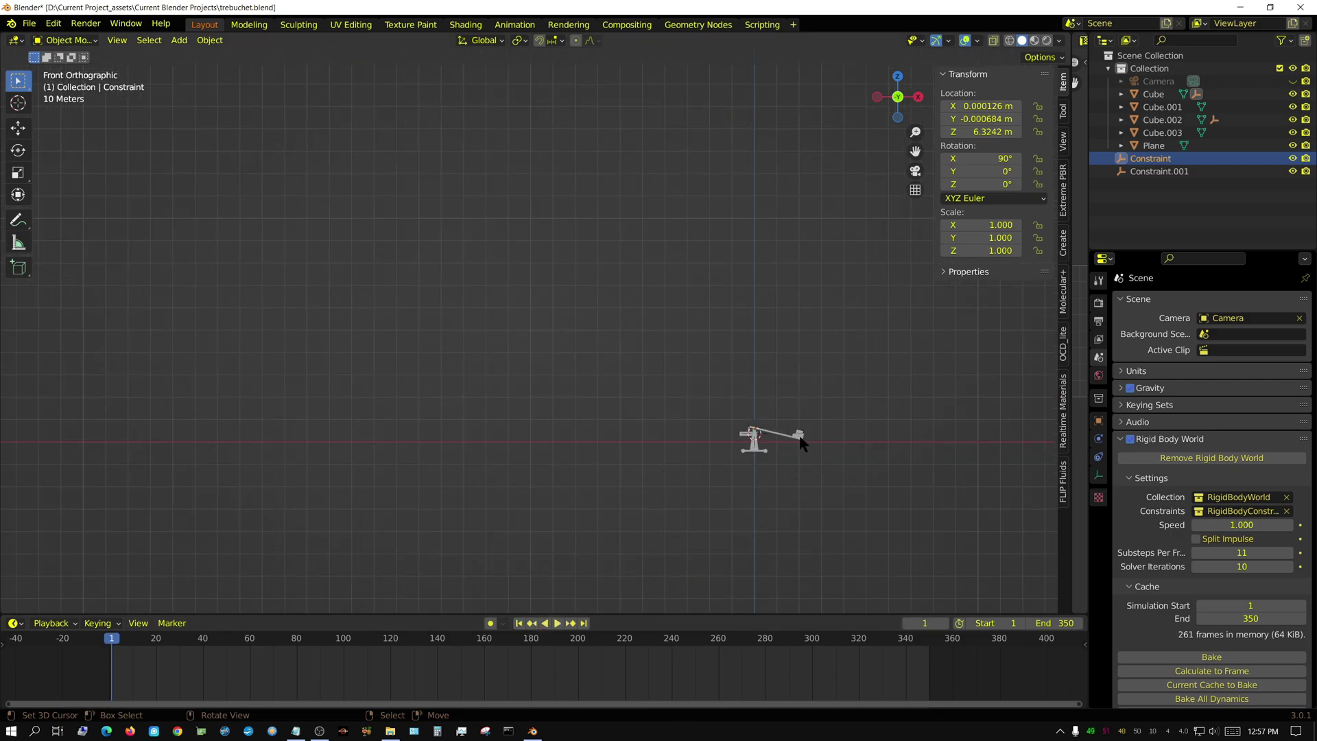
scroll(781, 452, "up", 2)
middle_click_drag(858, 454, 582, 371, "shift")
scroll(641, 442, "up", 2)
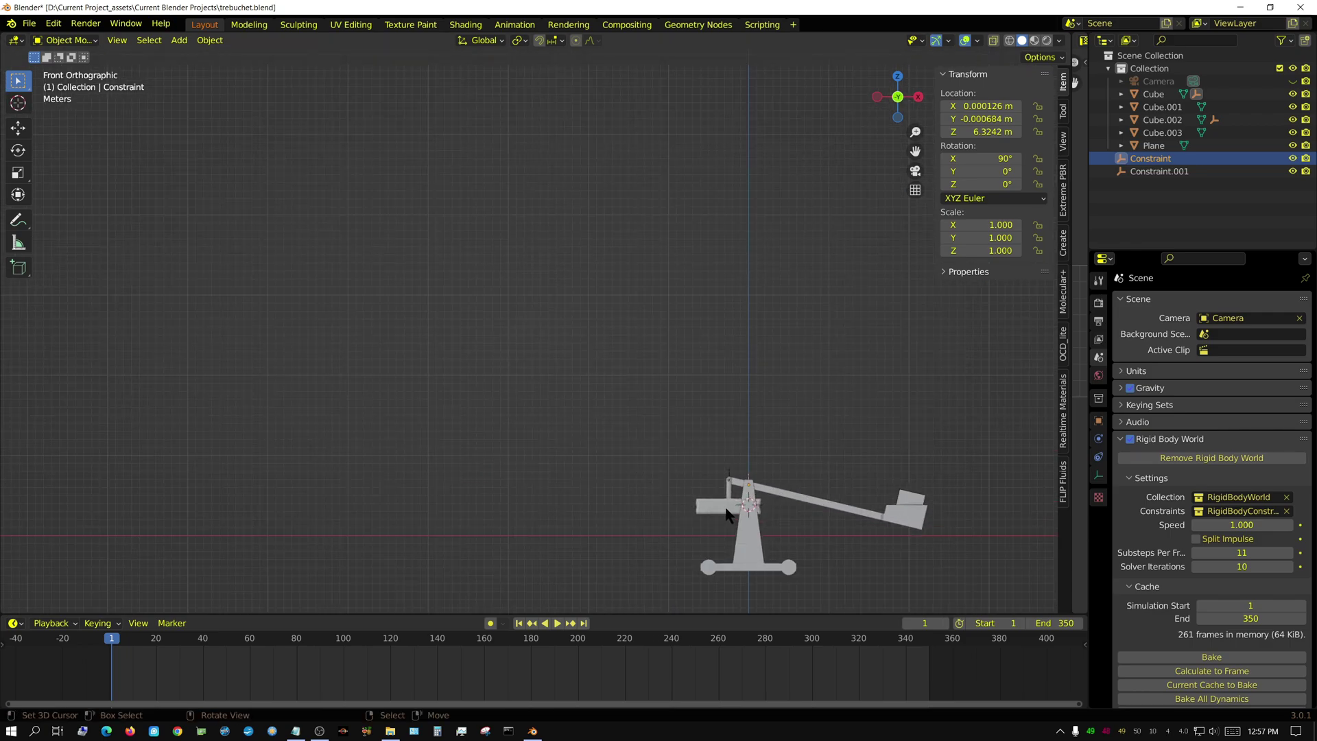
middle_click_drag(809, 561, 610, 302, "shift")
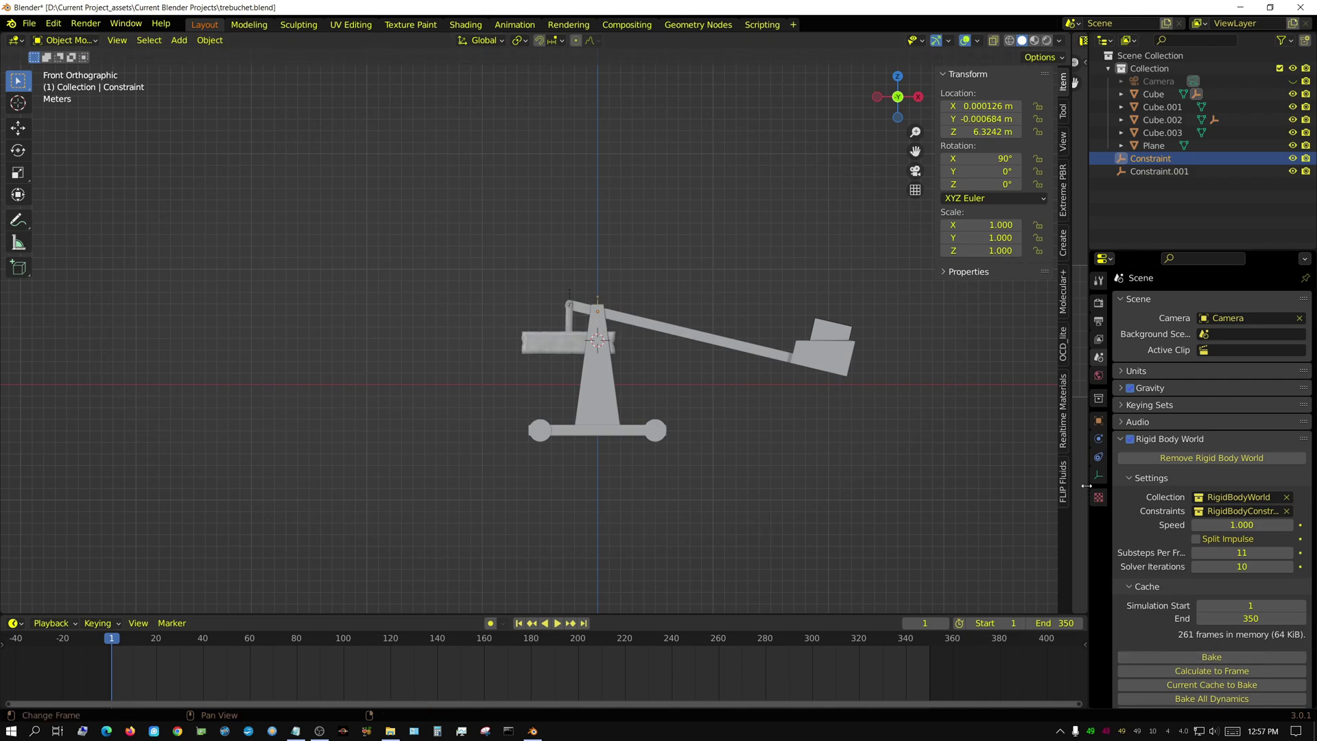
Set the hinge constraint's Z Lower angle limit to -75° and save trebuchet.blend.
left_click(1099, 439)
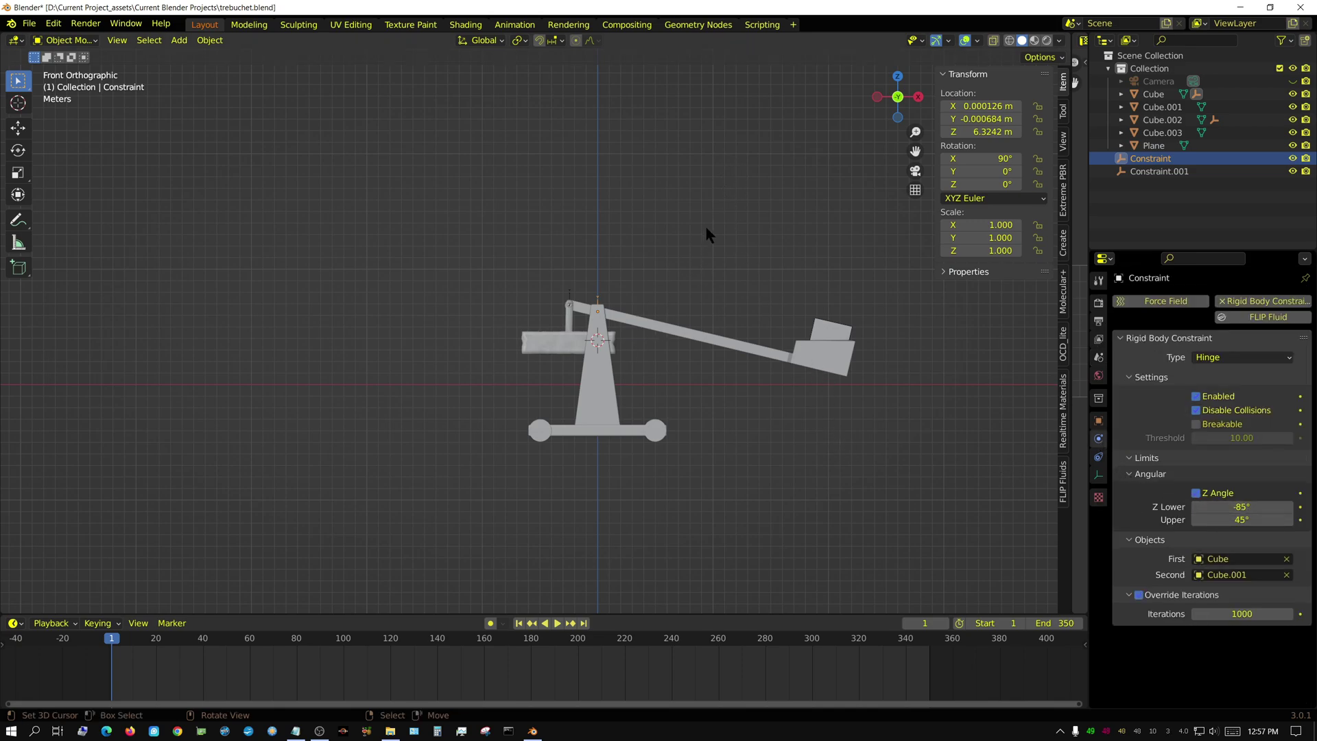
left_click(1239, 507)
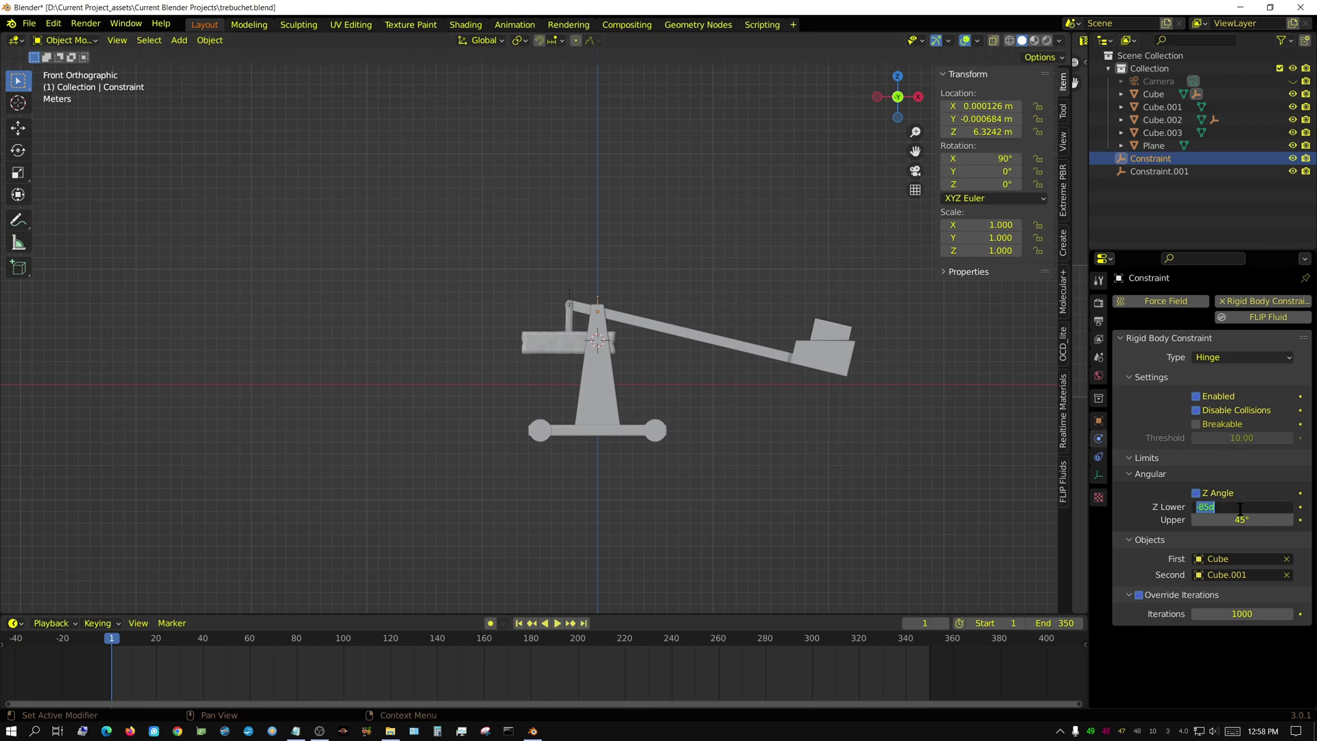
key("BackSpace")
type("-75")
key("Return")
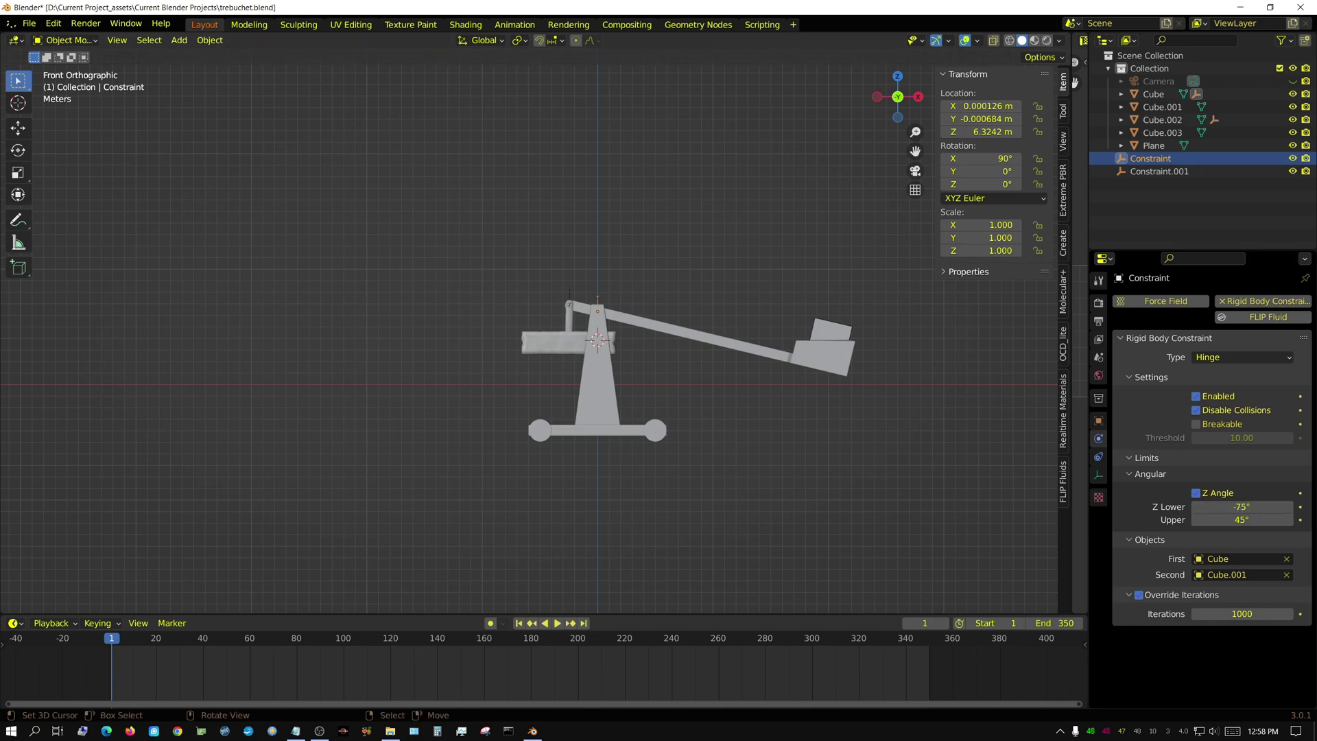
left_click(29, 24)
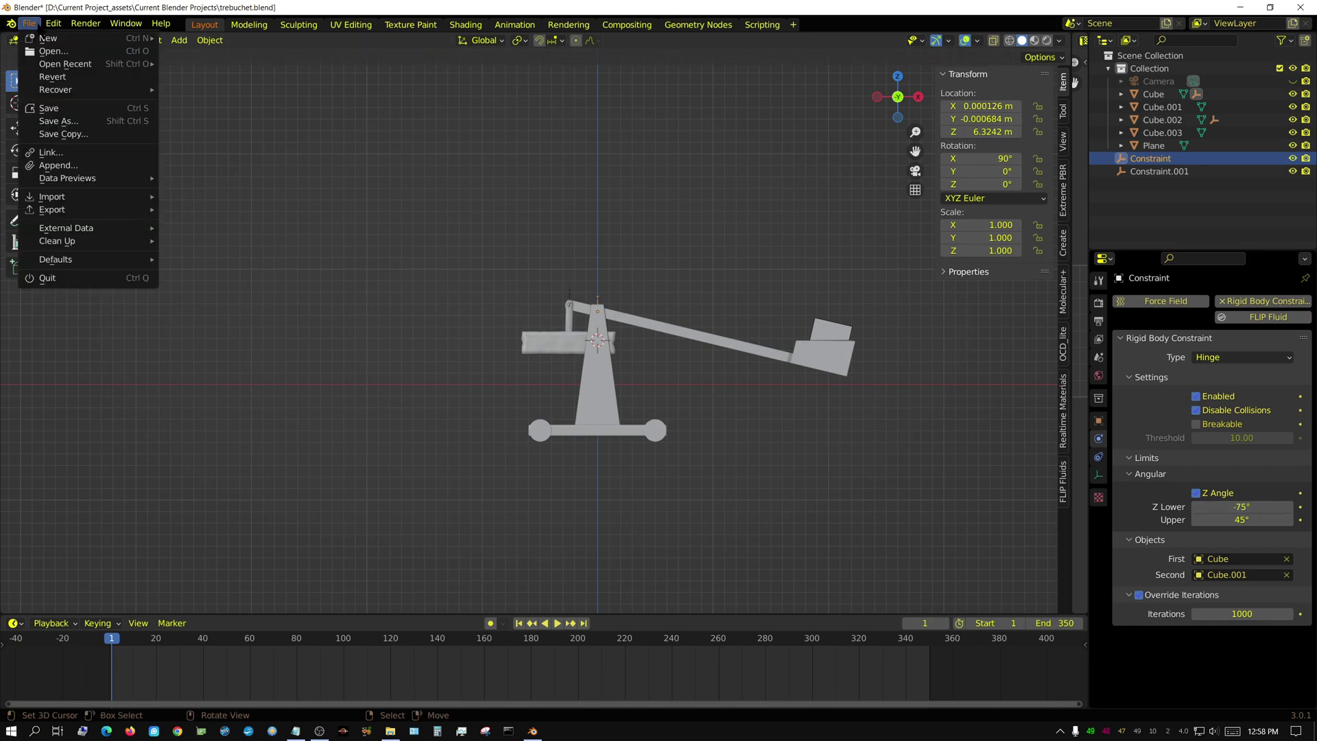
left_click(43, 108)
Zoom out, pan to make room for the flight, and play the simulation.
scroll(620, 476, "down", 6)
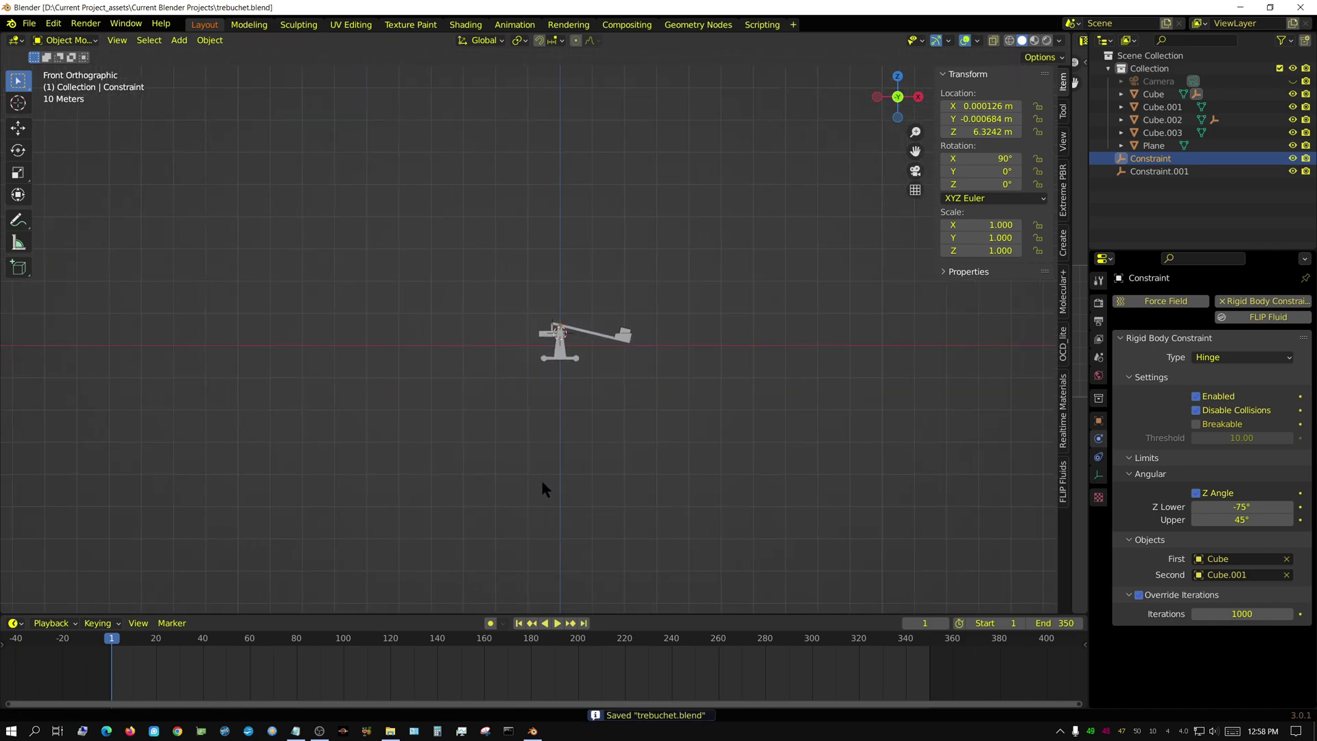
middle_click_drag(547, 483, 863, 570, "shift")
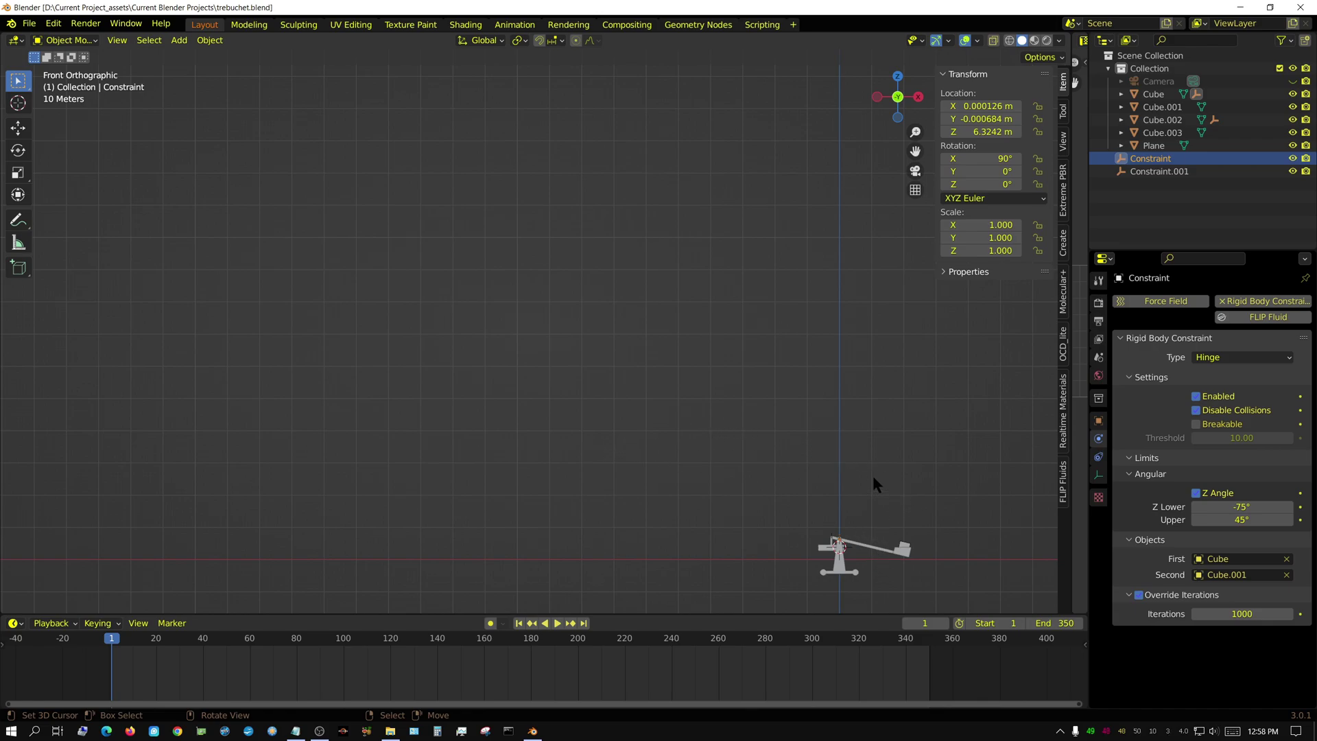
left_click(557, 624)
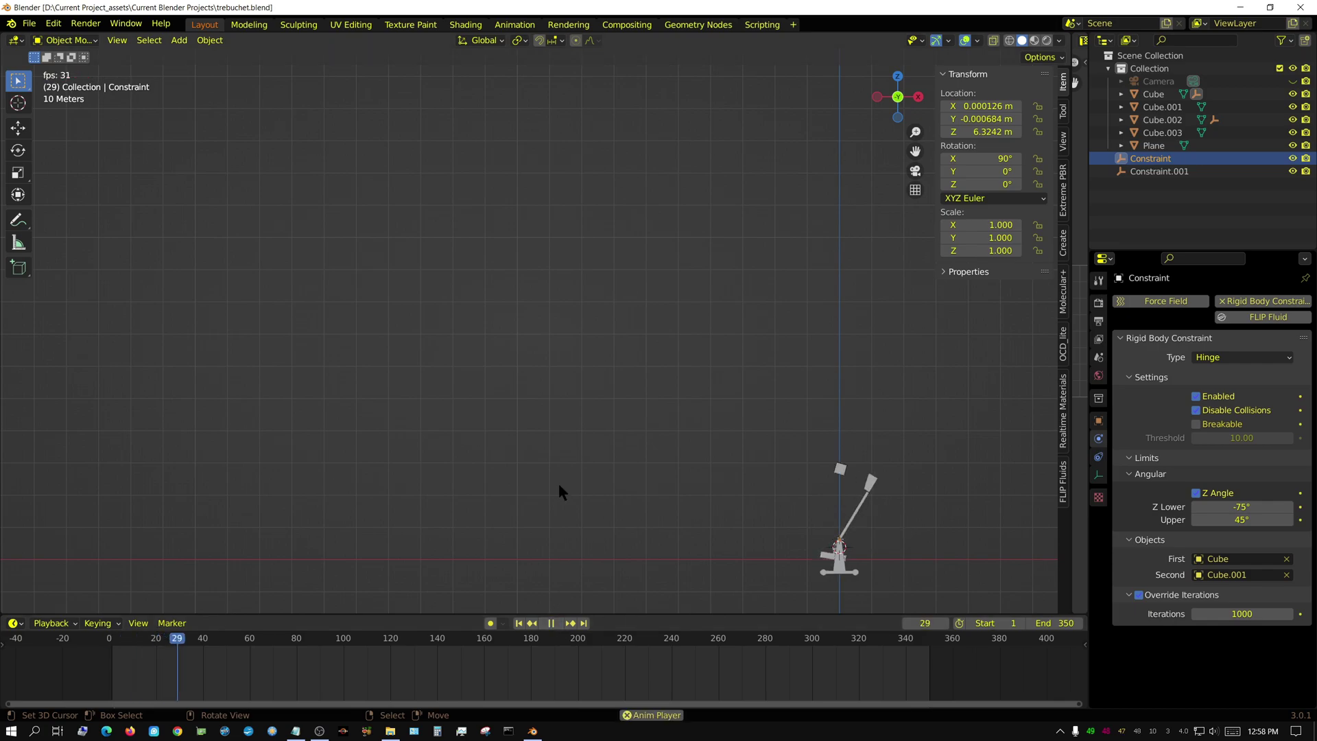
scroll(408, 417, "down", 4)
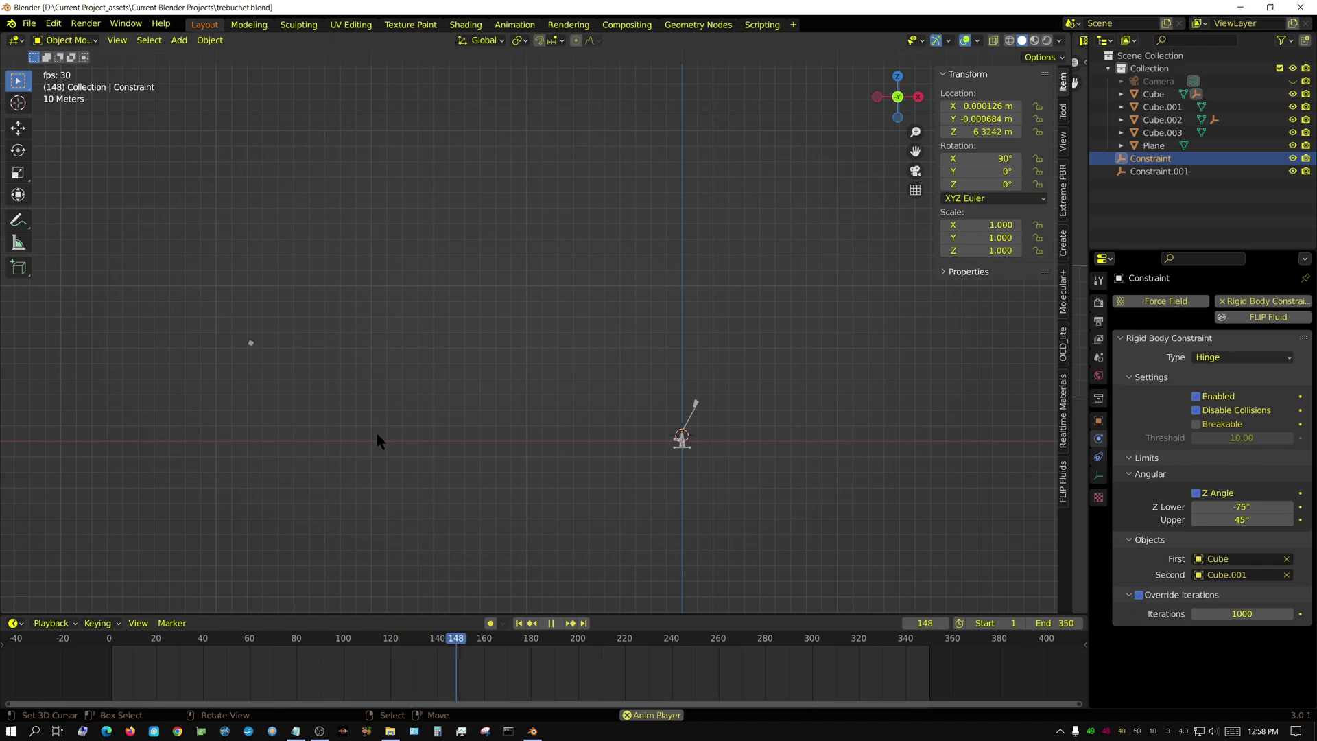
scroll(373, 428, "down", 2)
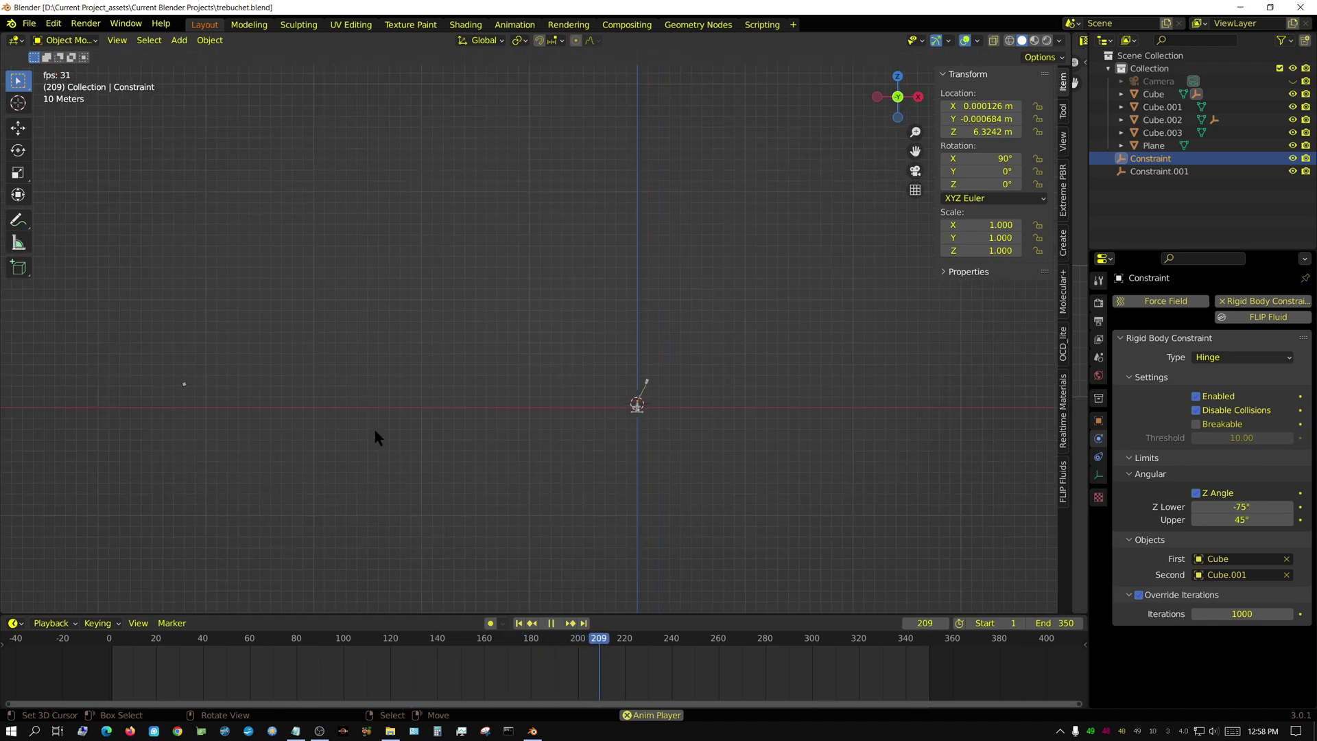
Rewind to frame 1 and change the hinge's Z Lower limit to -70°.
left_click(551, 623)
left_click(518, 622)
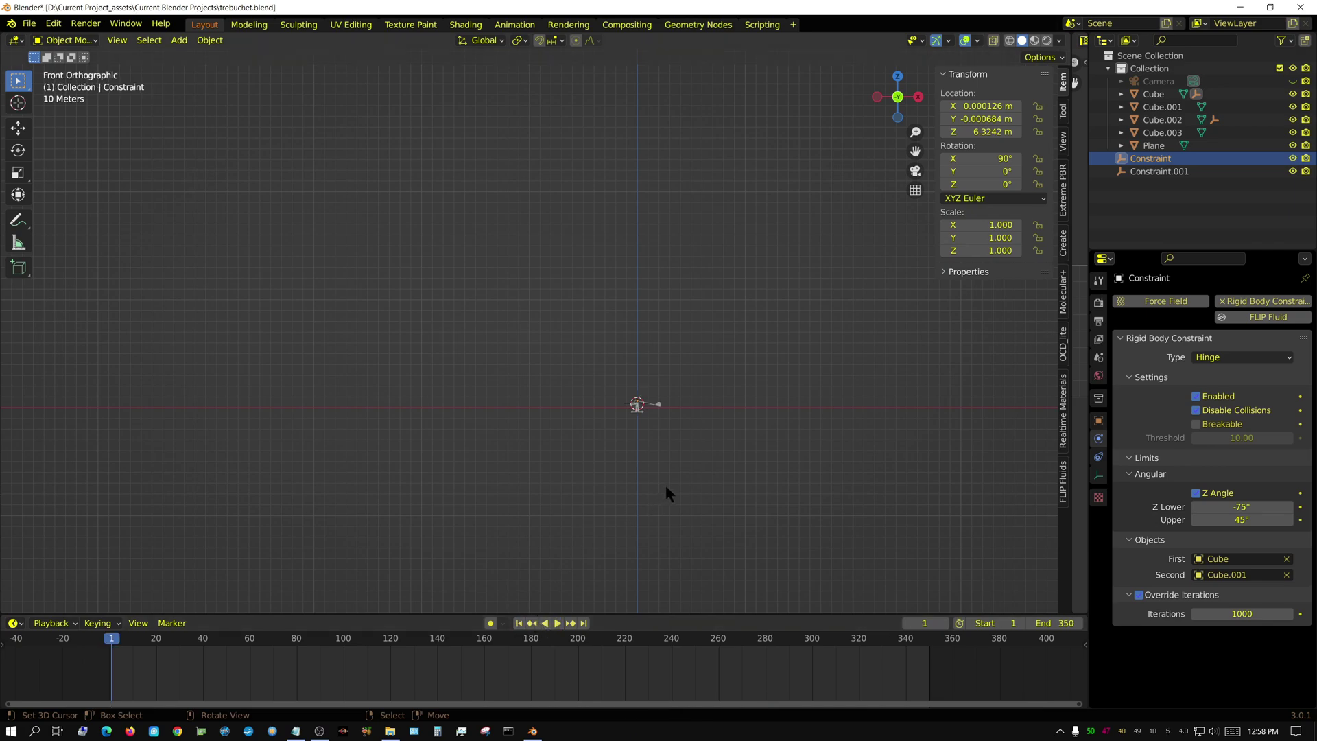
left_click(1234, 507)
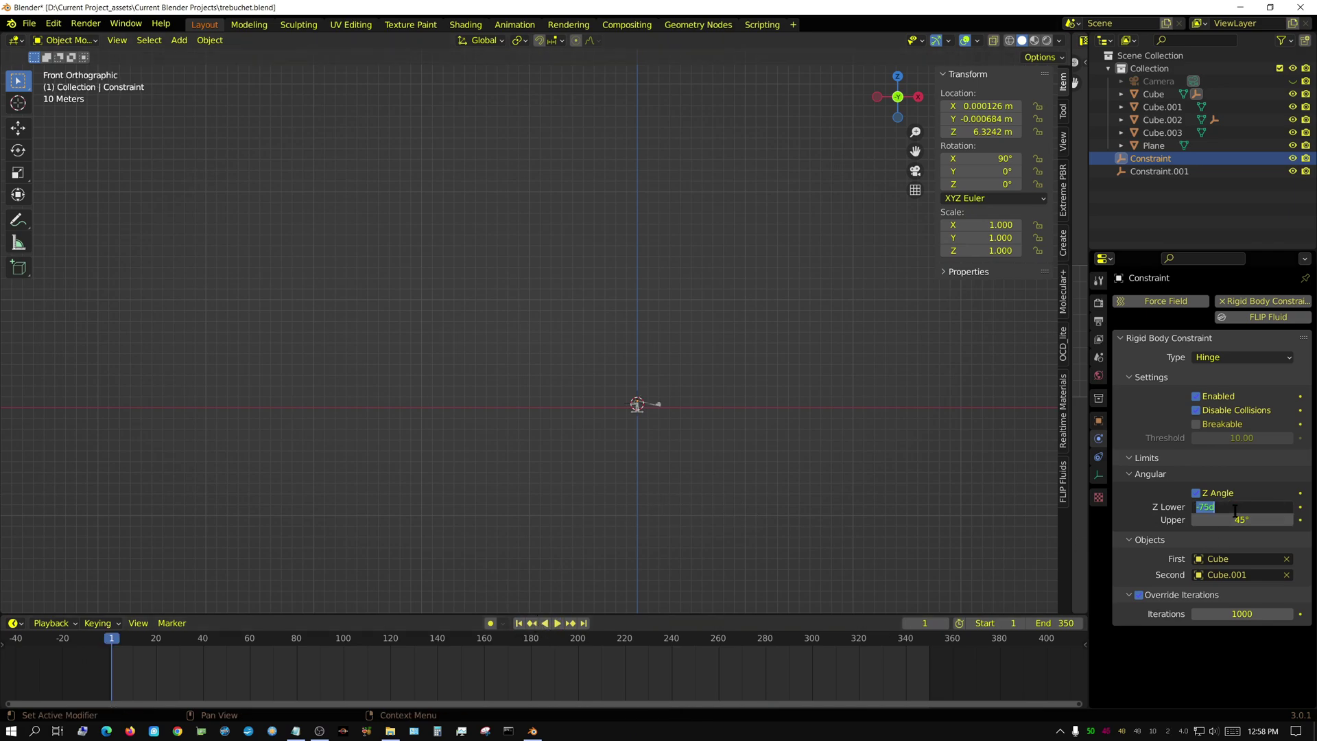
type("-70")
key("Return")
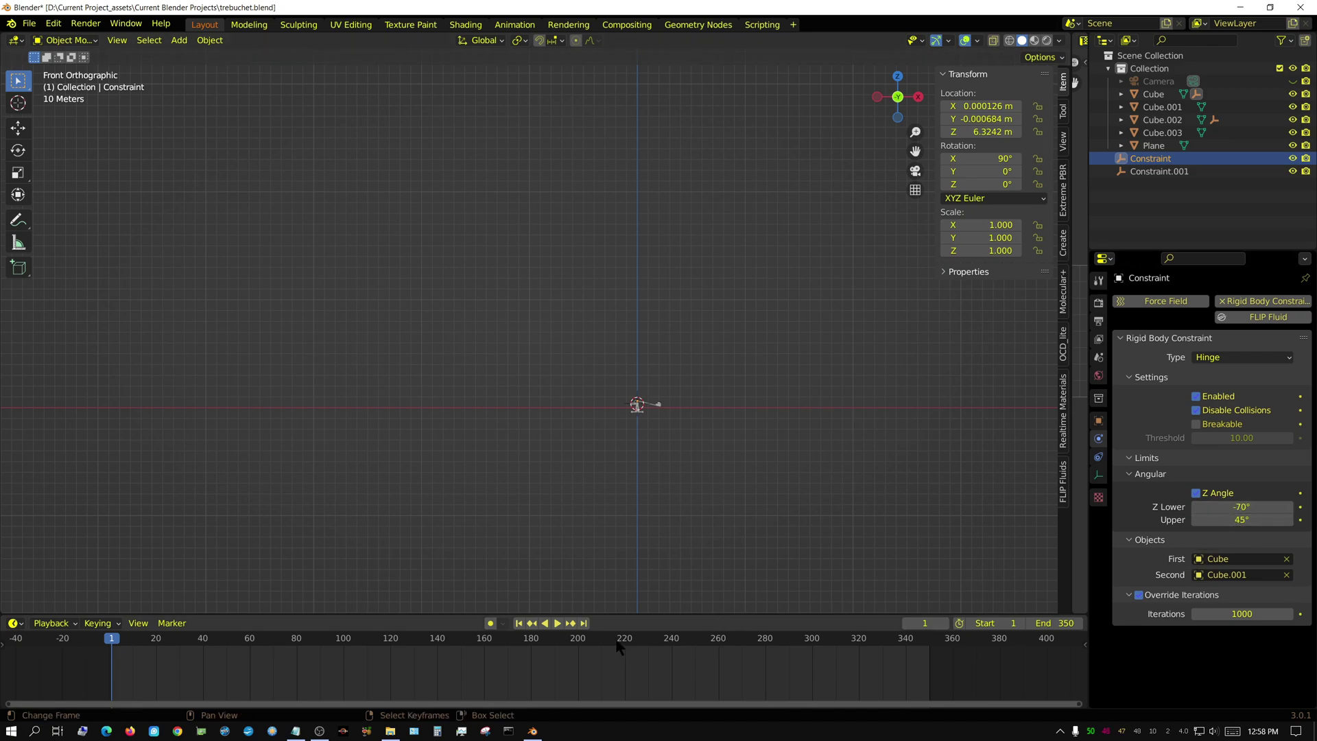
Replay the launch and stop it at frame 285.
middle_click_drag(553, 534, 775, 573, "shift")
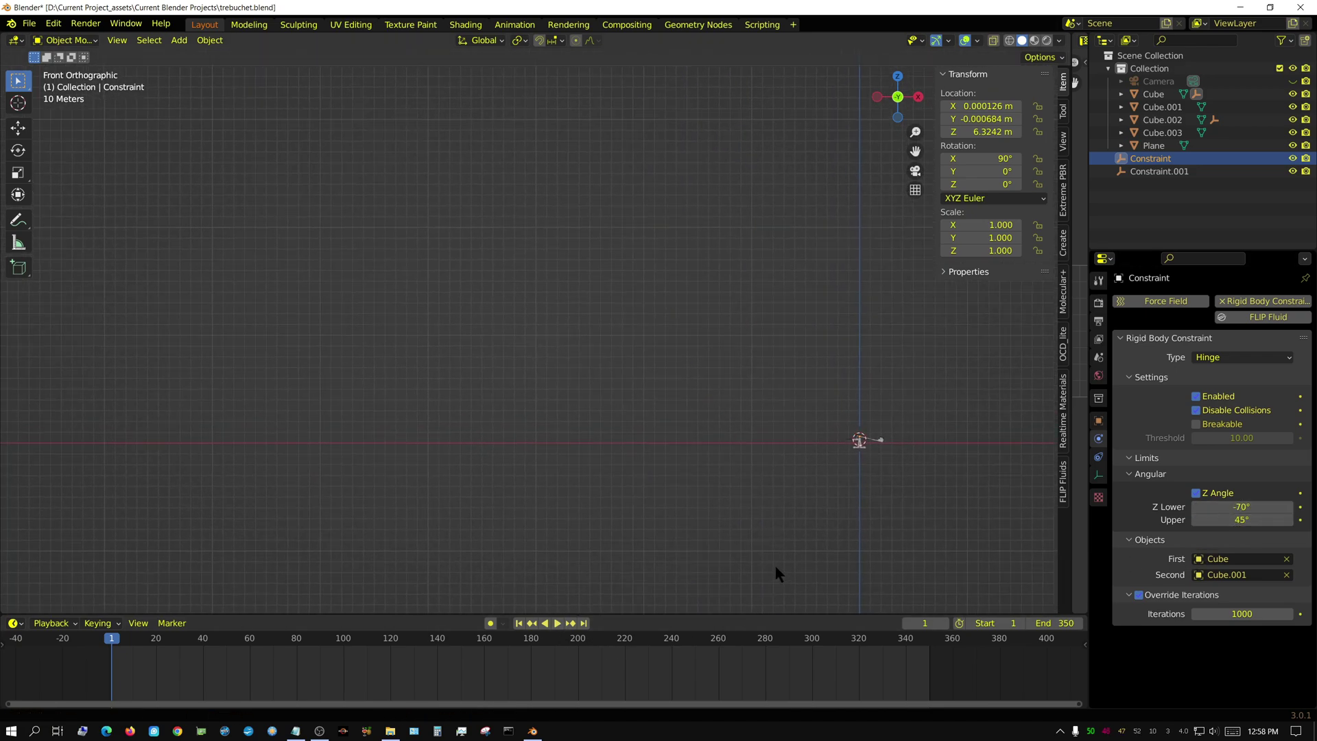
left_click(557, 623)
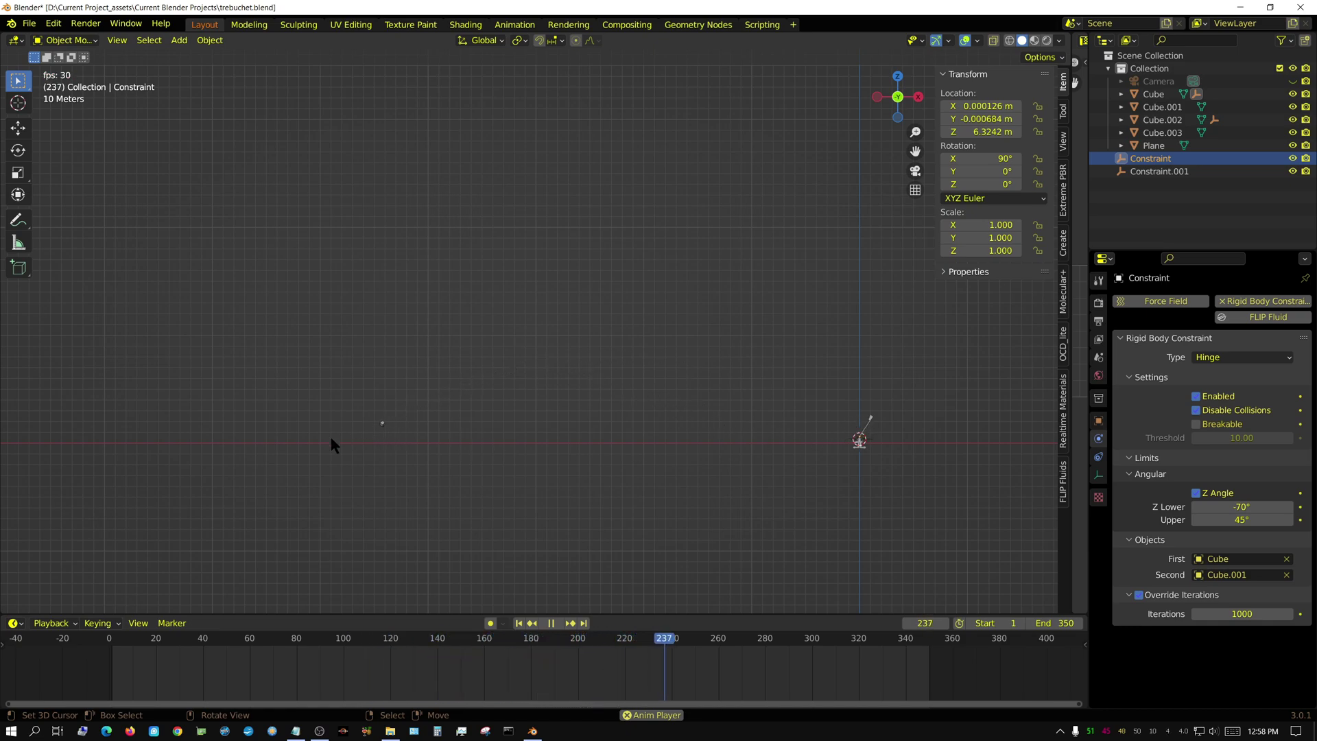
key("space")
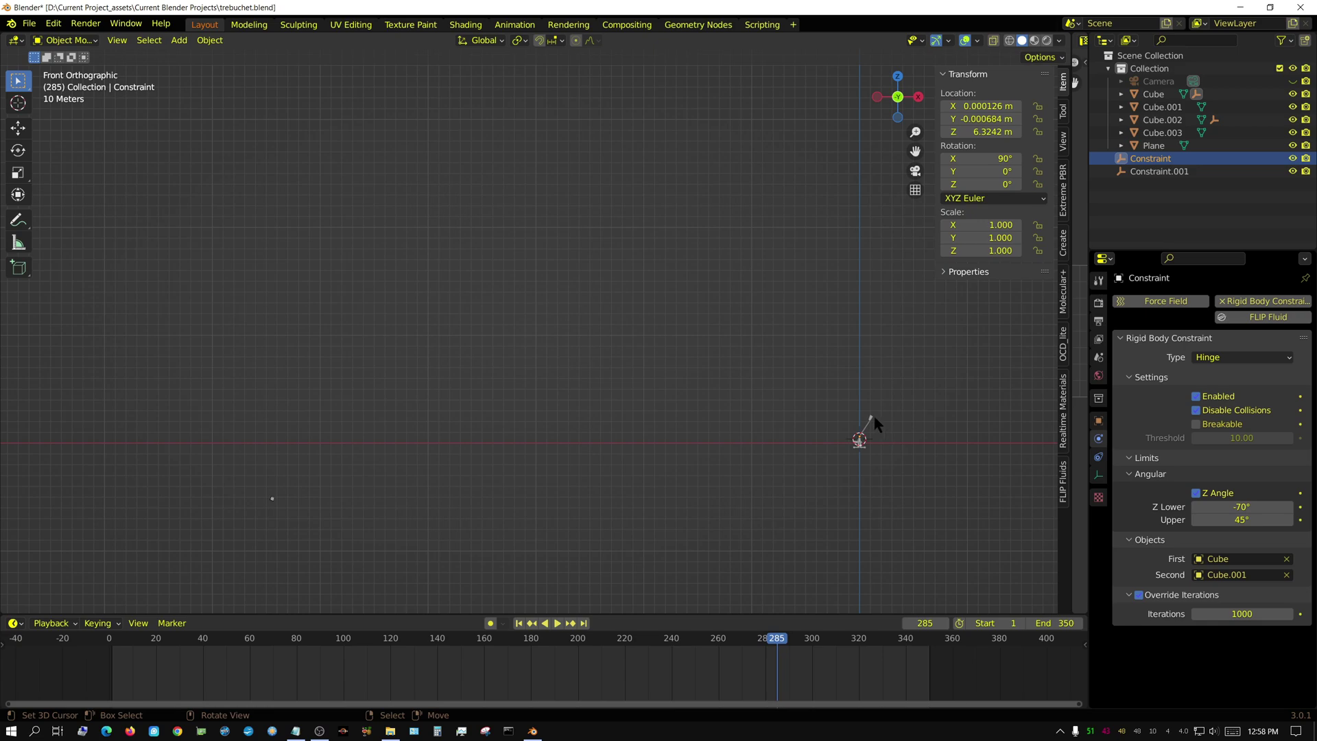
Rewind to frame 1, recentre the view, and set Cube.002's mass to 20000 kg.
left_click(519, 623)
scroll(875, 512, "up", 3)
scroll(544, 403, "down", 6)
scroll(700, 459, "up", 3)
left_click_drag(801, 491, 642, 376, "shift")
scroll(620, 390, "up", 5)
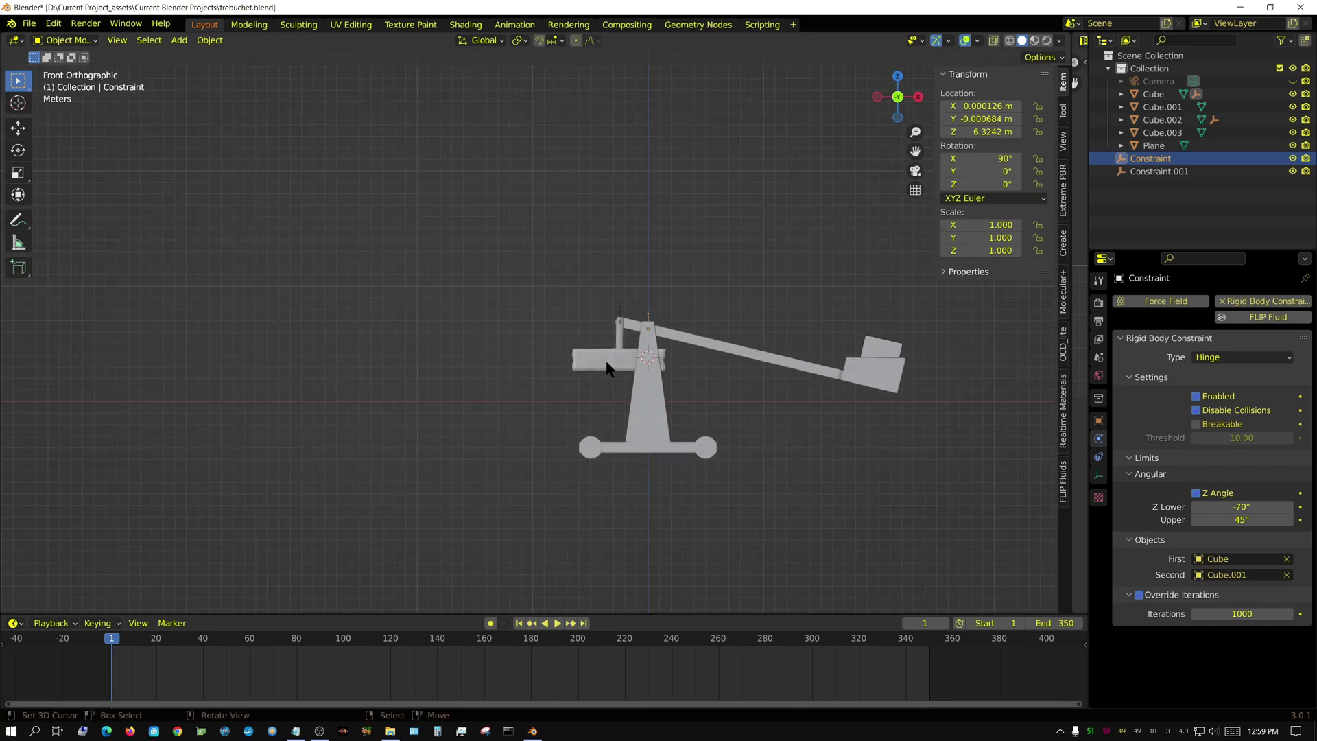
left_click(606, 368)
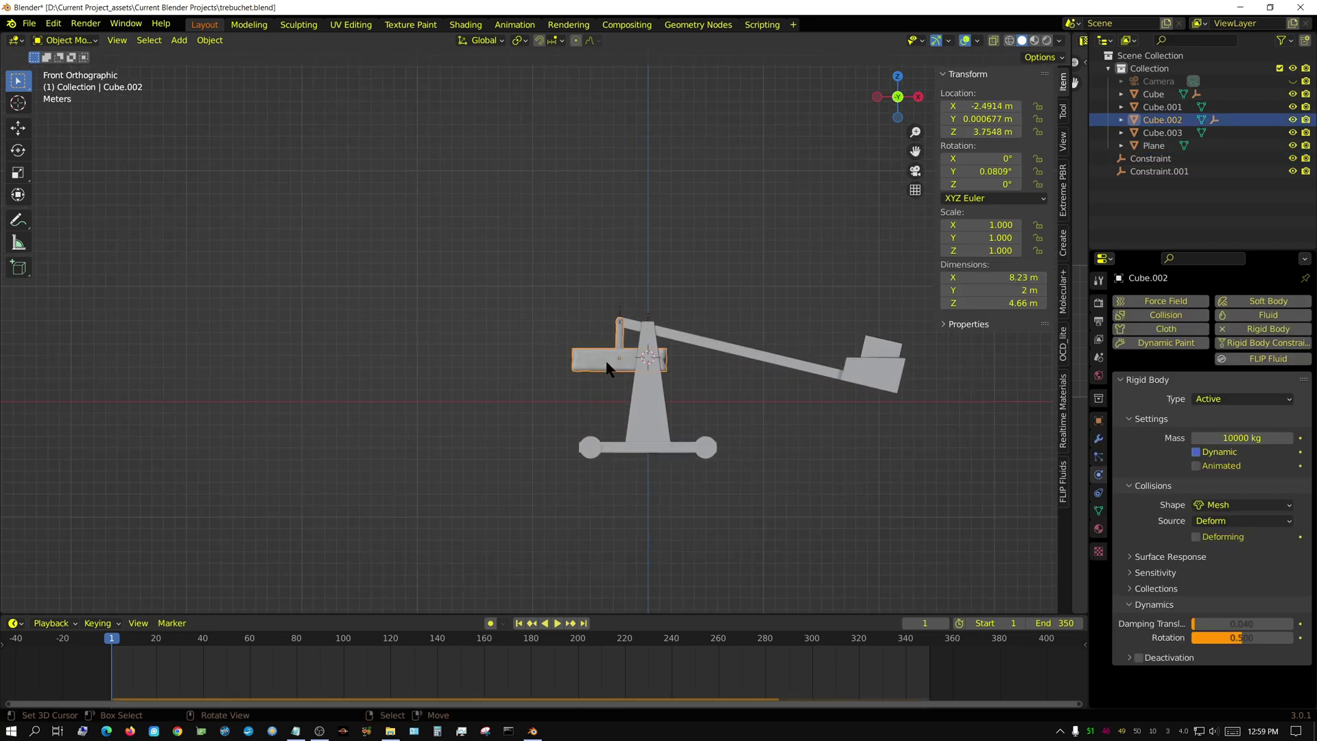
double_click(1224, 438)
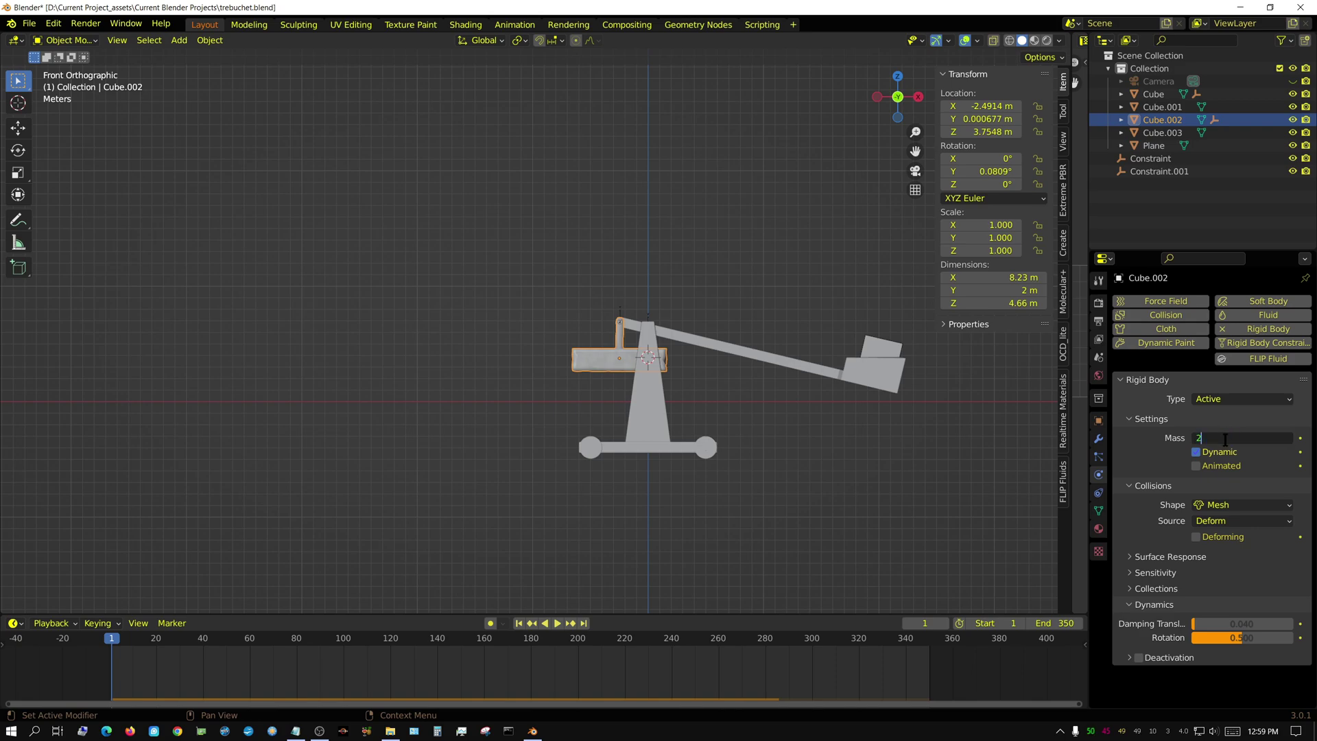
key("Return")
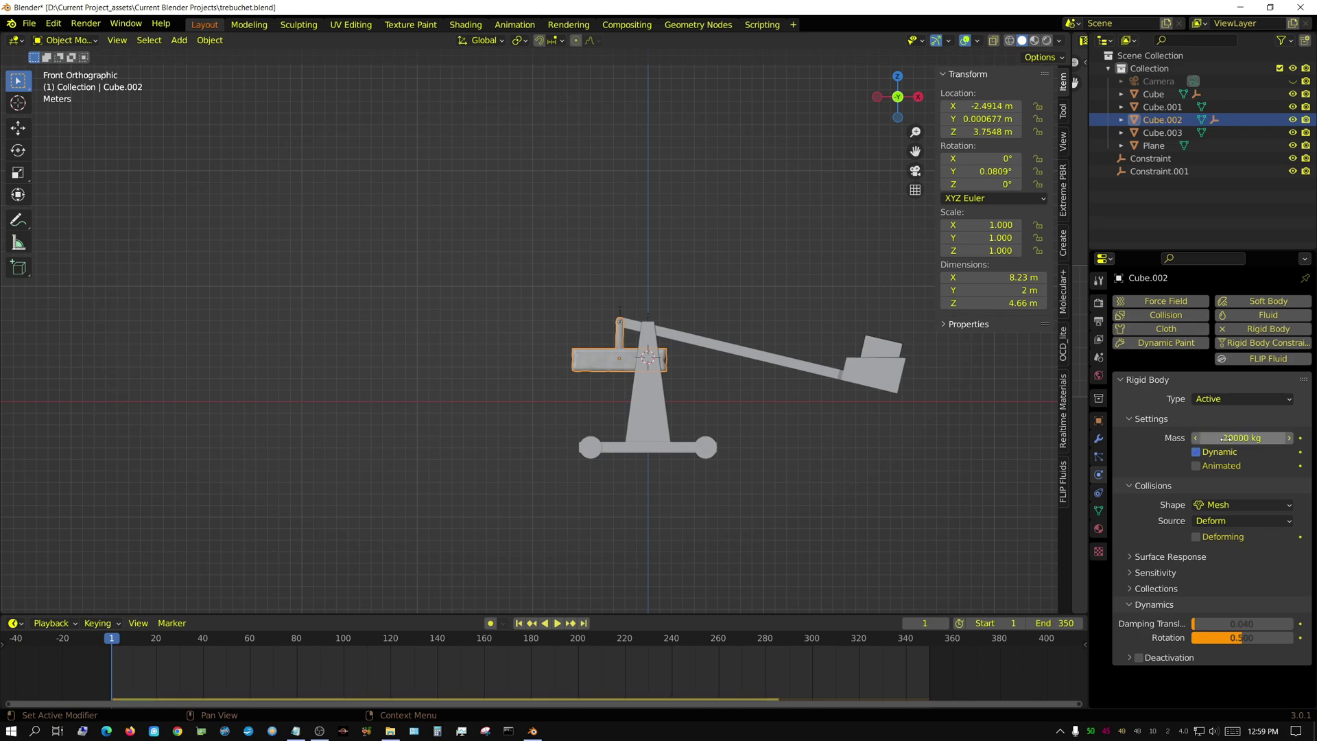
Save trebuchet.blend, then replay the launch and rewind to frame 1.
left_click(28, 23)
left_click(57, 107)
scroll(480, 409, "down", 7)
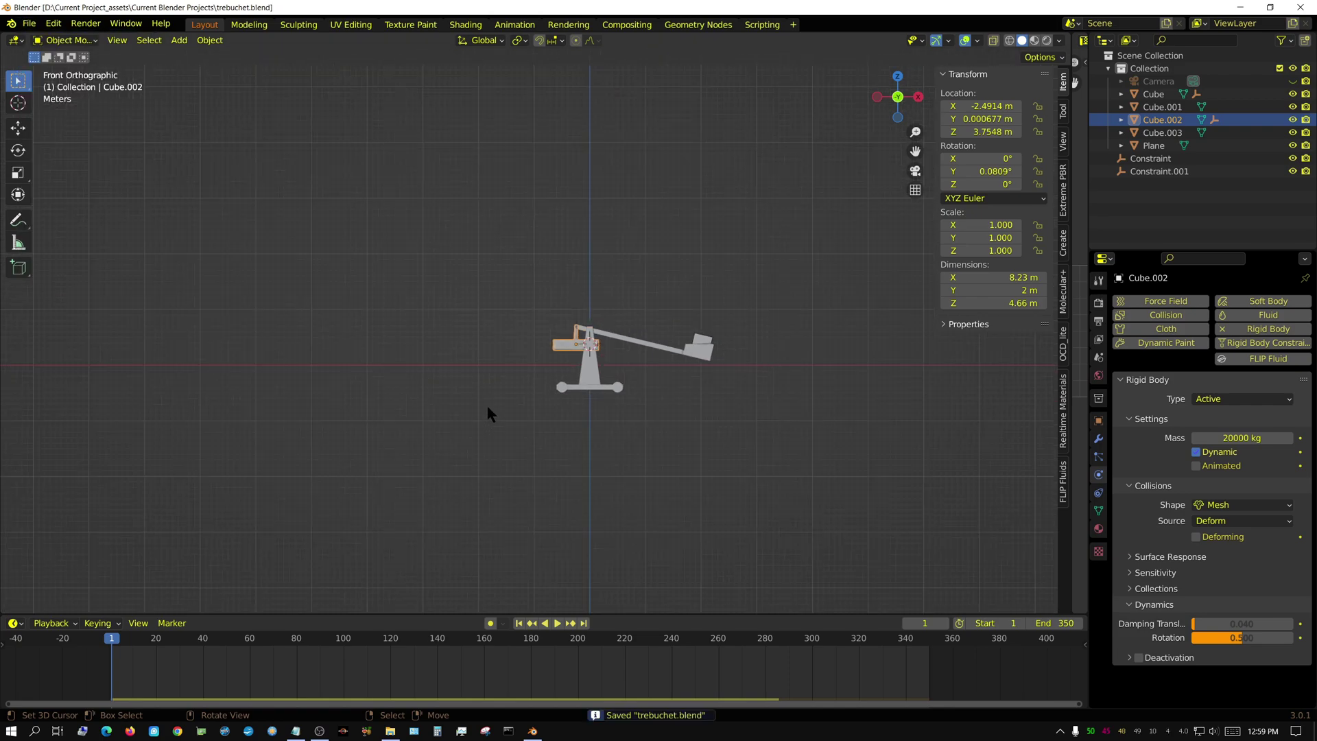
middle_click_drag(377, 418, 702, 554, "shift")
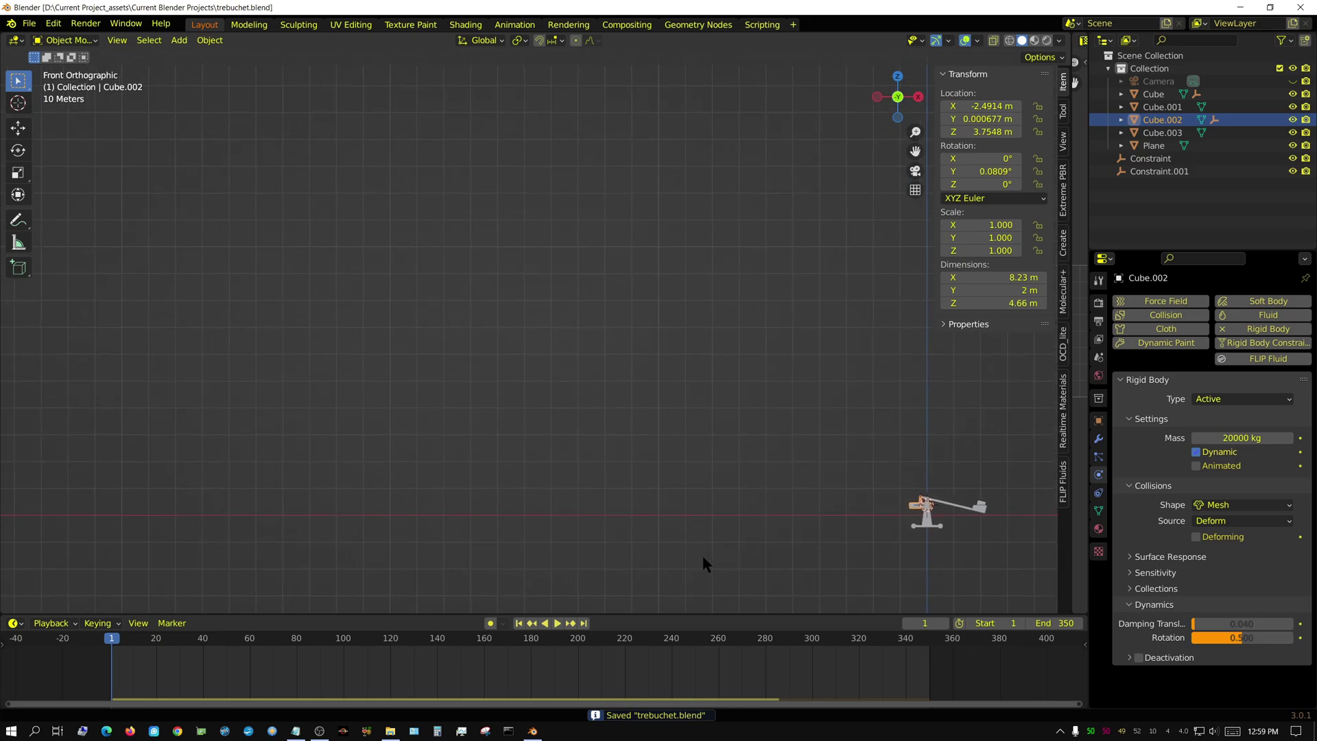
left_click(557, 624)
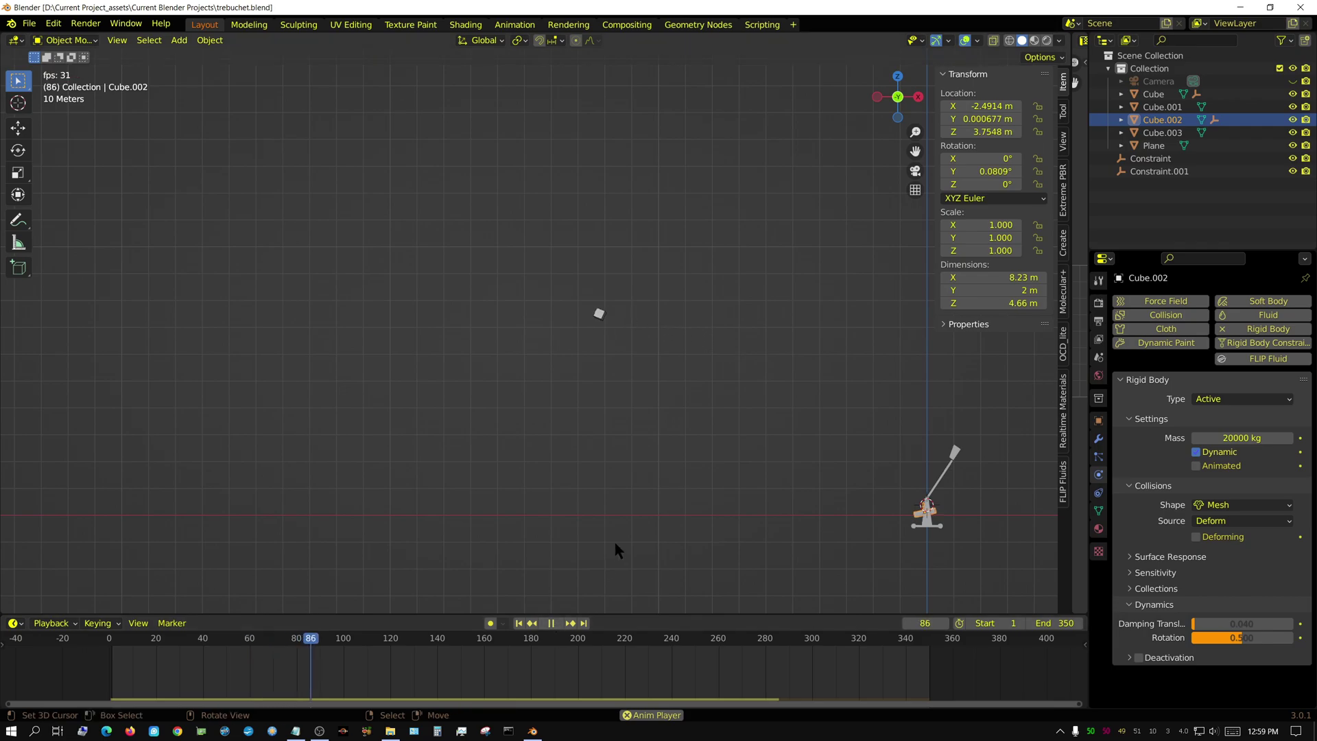
scroll(612, 544, "down", 4)
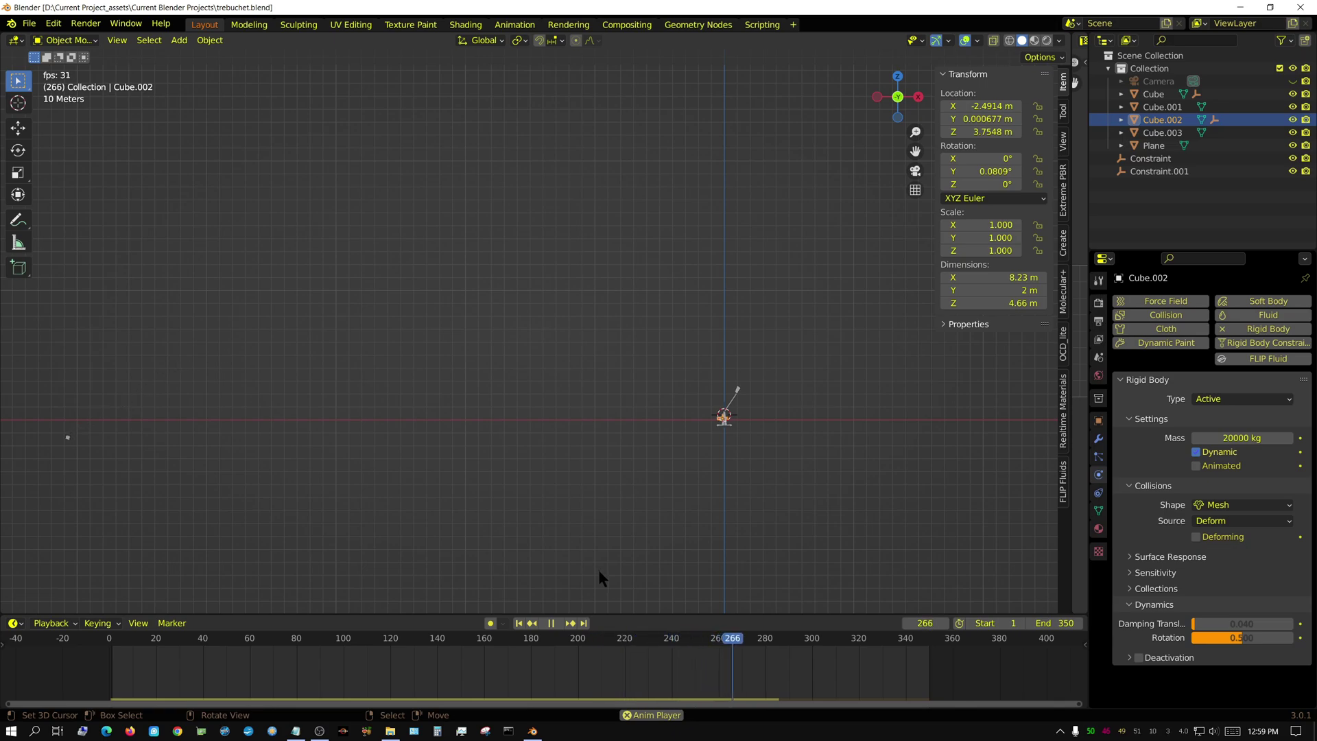
left_click(553, 624)
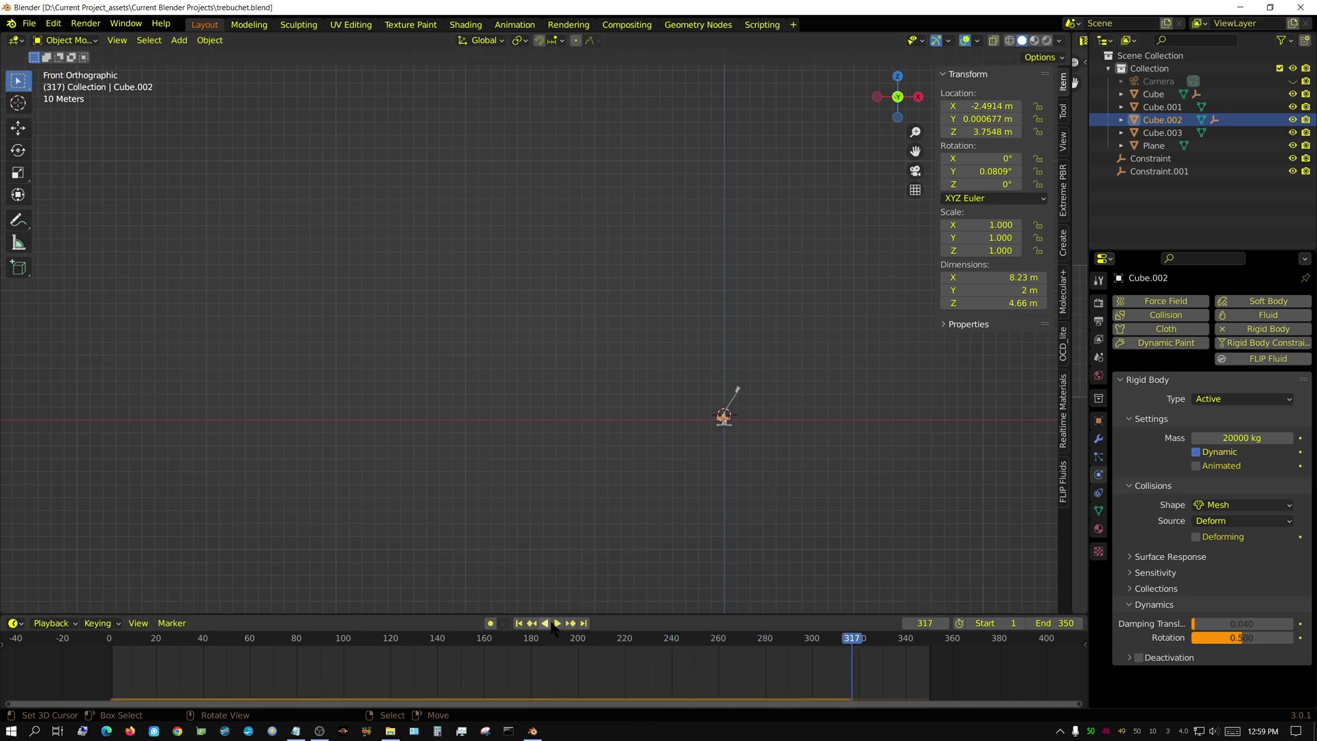
left_click(523, 626)
Zoom in and recentre the trebuchet in the view.
scroll(830, 475, "up", 2)
middle_click_drag(931, 500, 720, 396, "shift")
scroll(720, 410, "up", 3)
middle_click_drag(797, 427, 557, 368, "shift")
Select the projectile cube Cube.003 and set its rigid body mass to 100 kg.
scroll(557, 367, "up", 2)
scroll(558, 368, "up", 1)
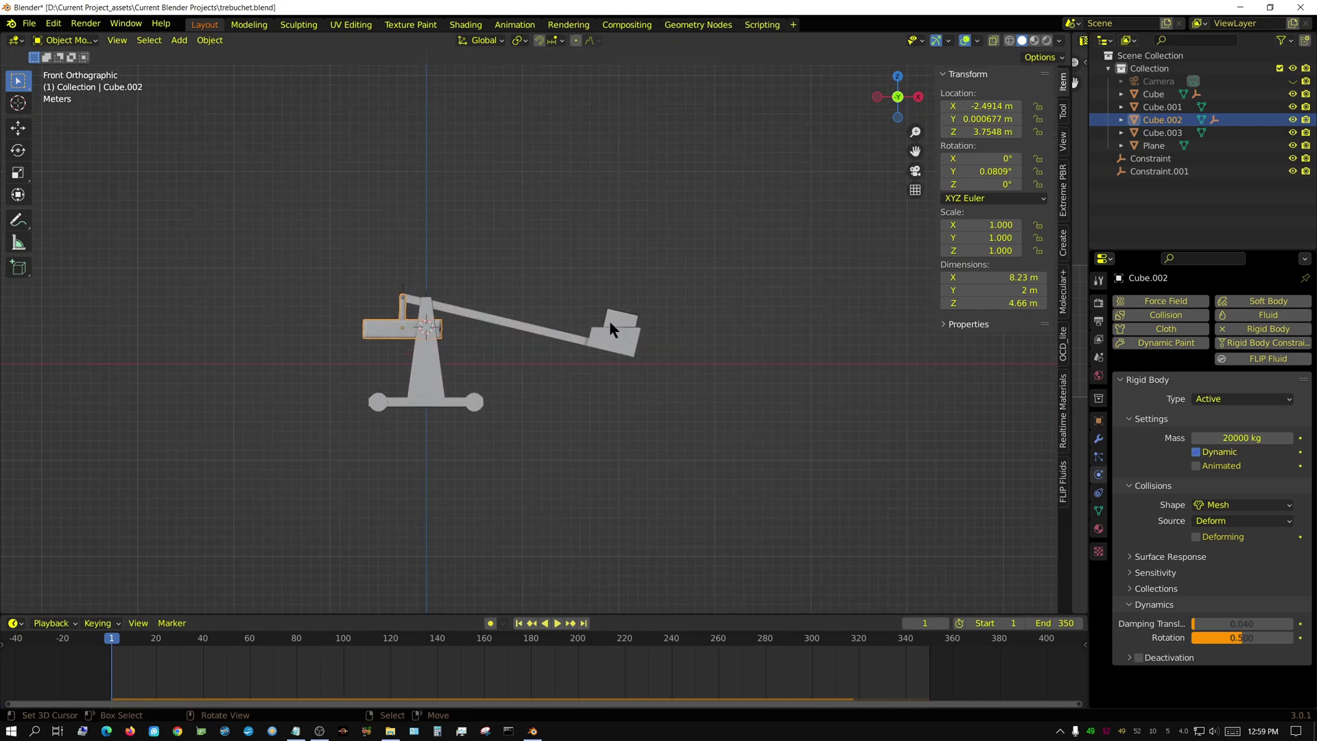
left_click(611, 319)
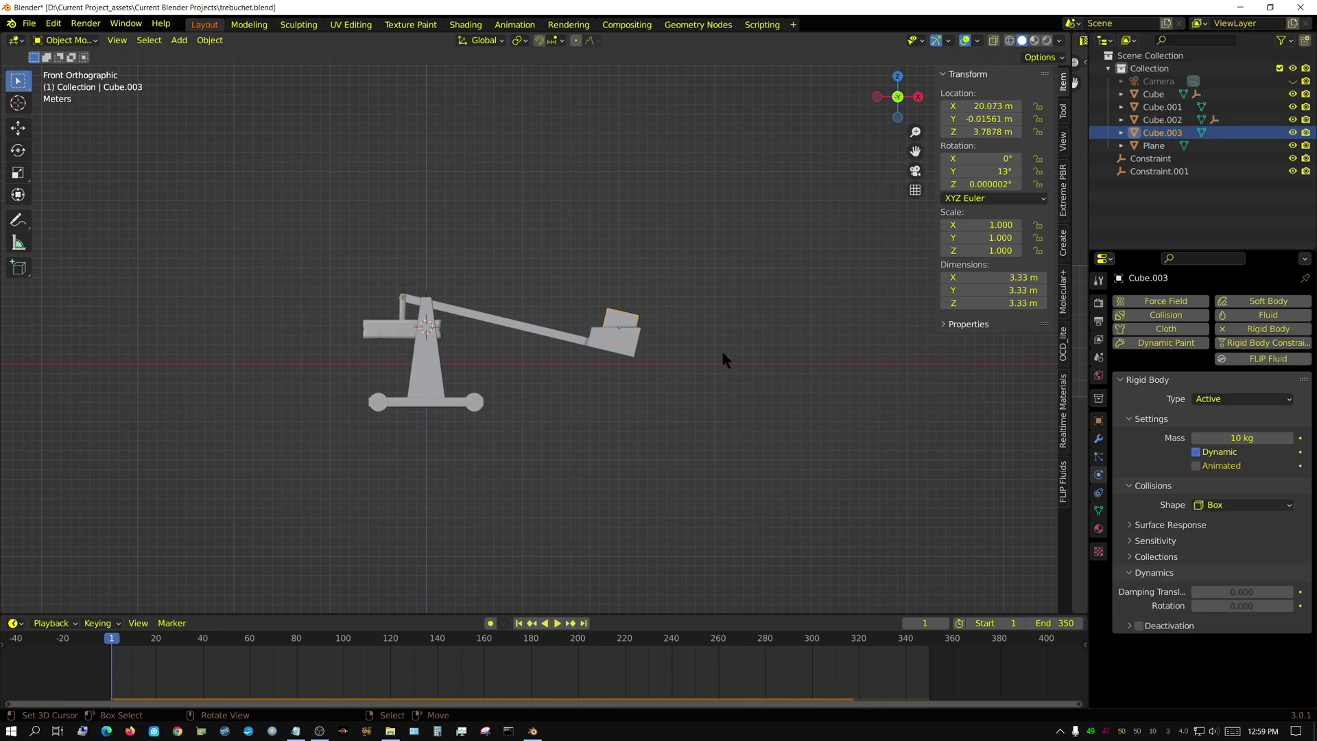
left_click(1242, 439)
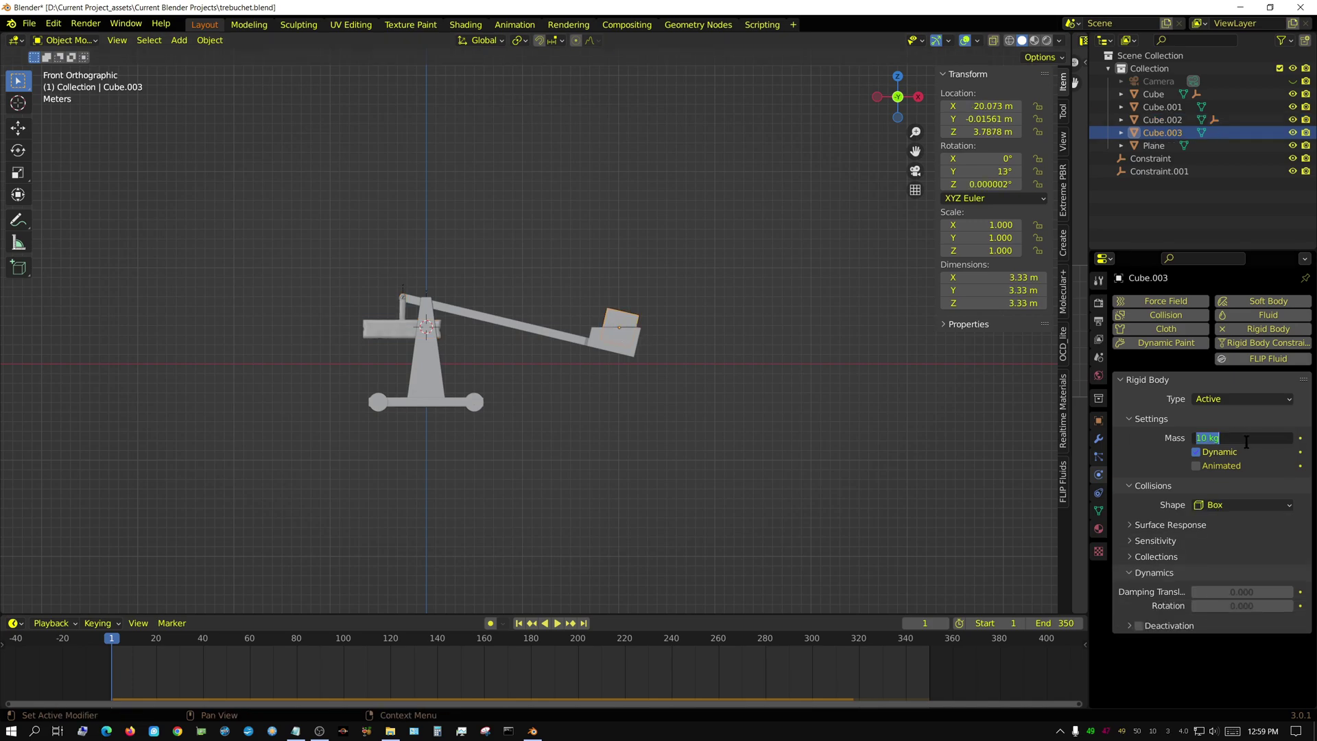
key("Return")
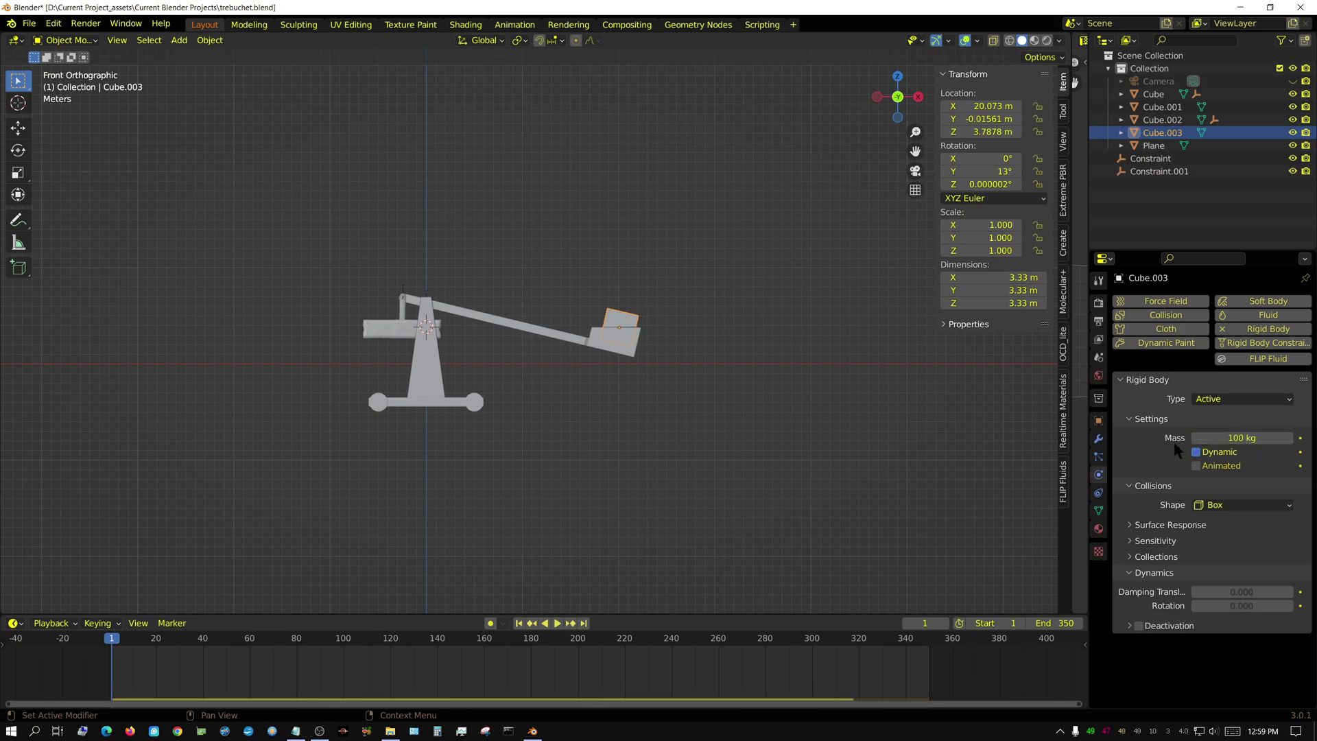
Recentre the view on the trebuchet and save trebuchet.blend.
scroll(648, 524, "down", 7)
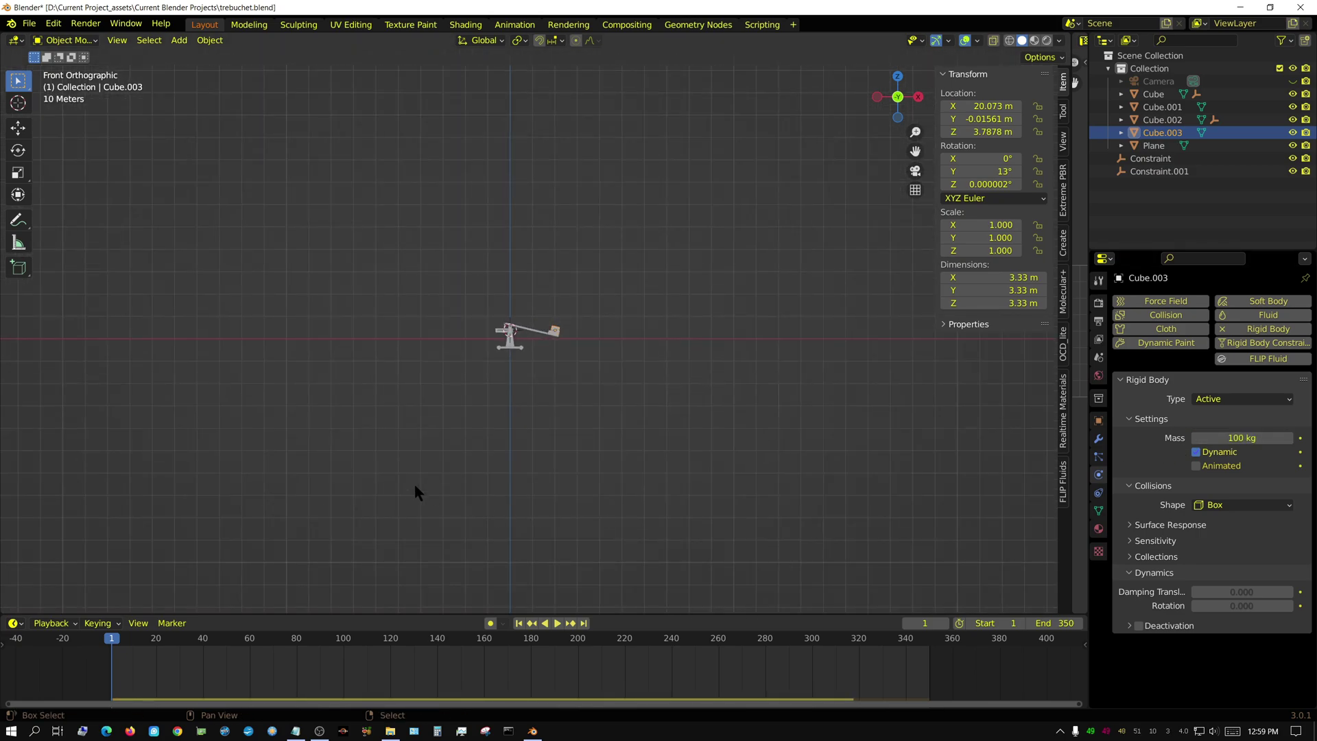
middle_click_drag(414, 483, 436, 544, "shift")
scroll(580, 473, "up", 4)
middle_click_drag(650, 534, 623, 458, "shift")
scroll(623, 365, "up", 5)
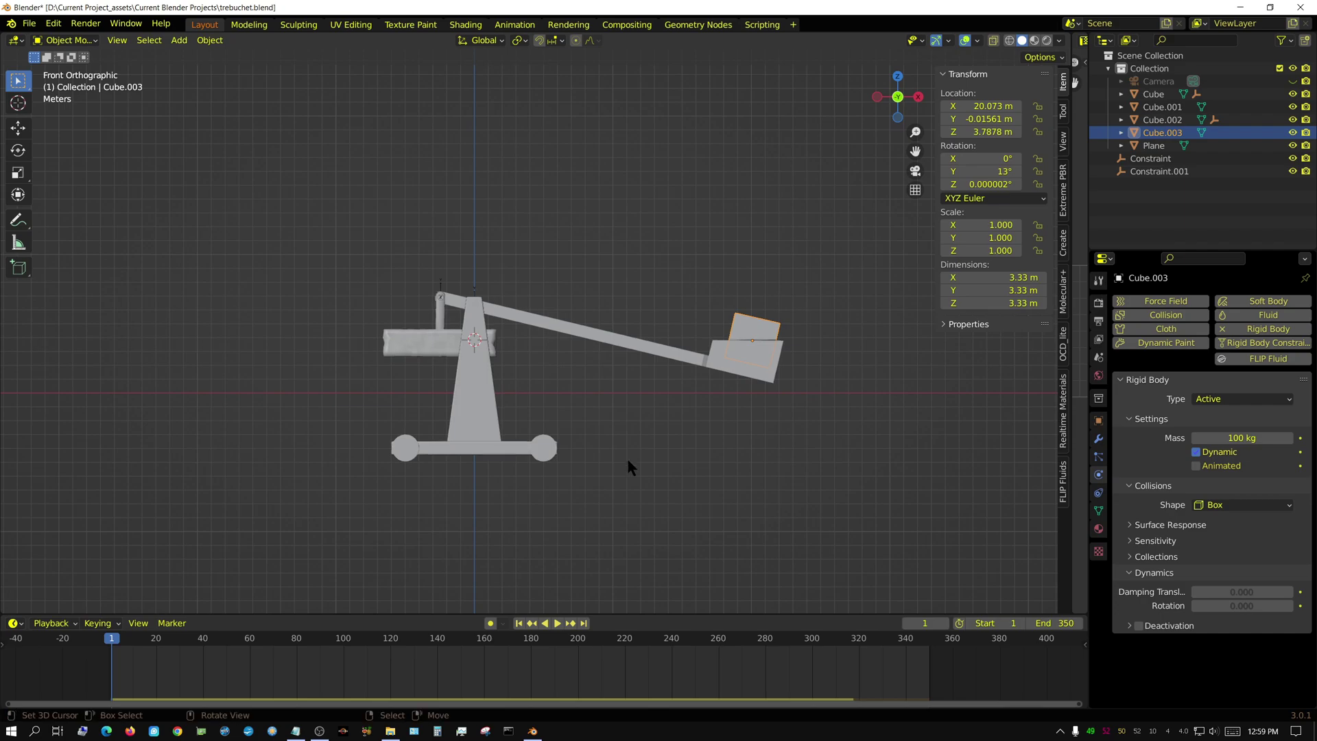
left_click(29, 23)
left_click(71, 108)
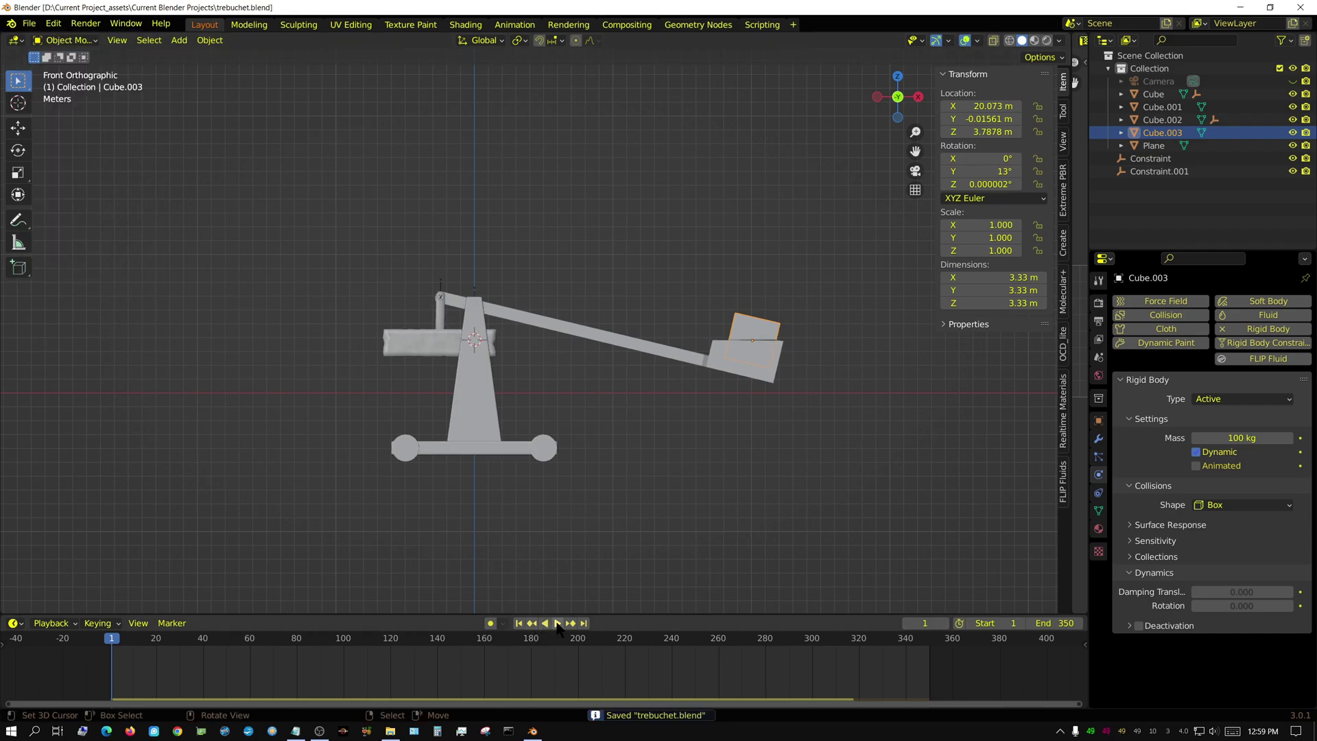
Play a test launch, stop it after the throw, and rewind to frame 1.
left_click(557, 622)
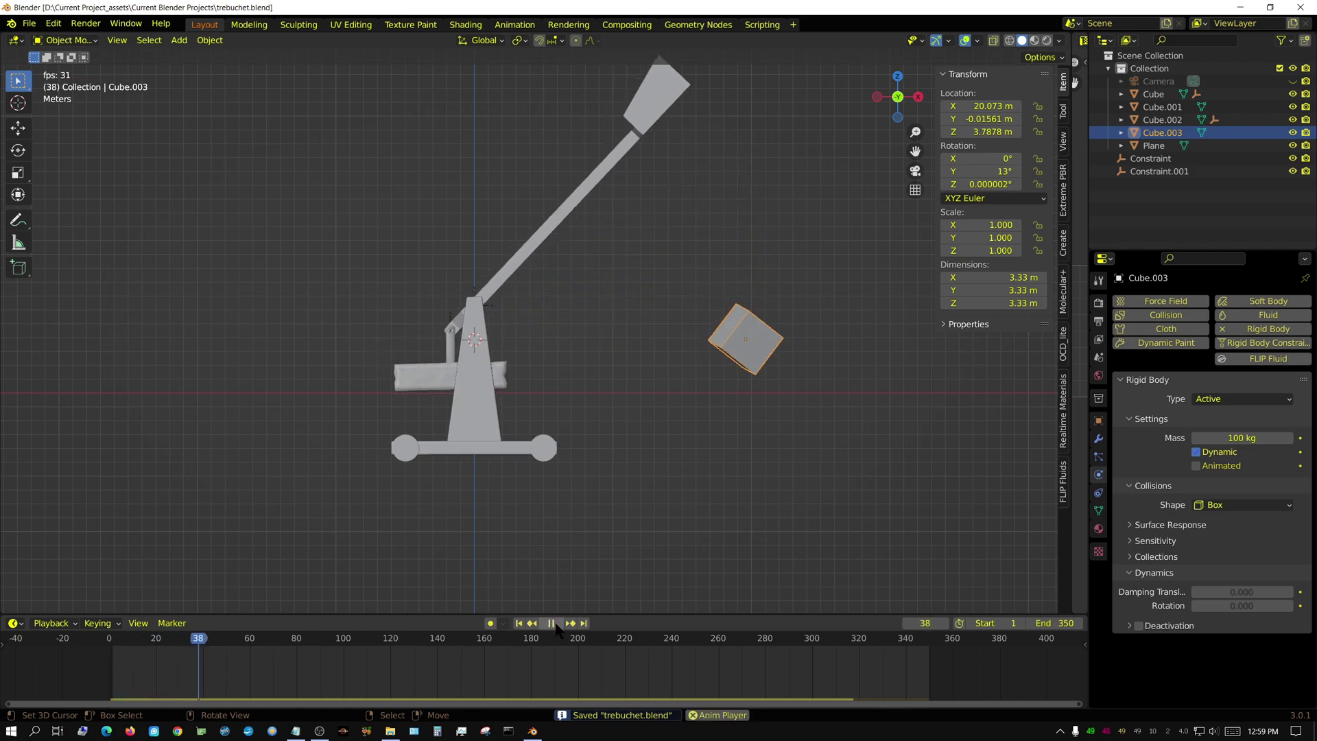
left_click(557, 623)
left_click(519, 623)
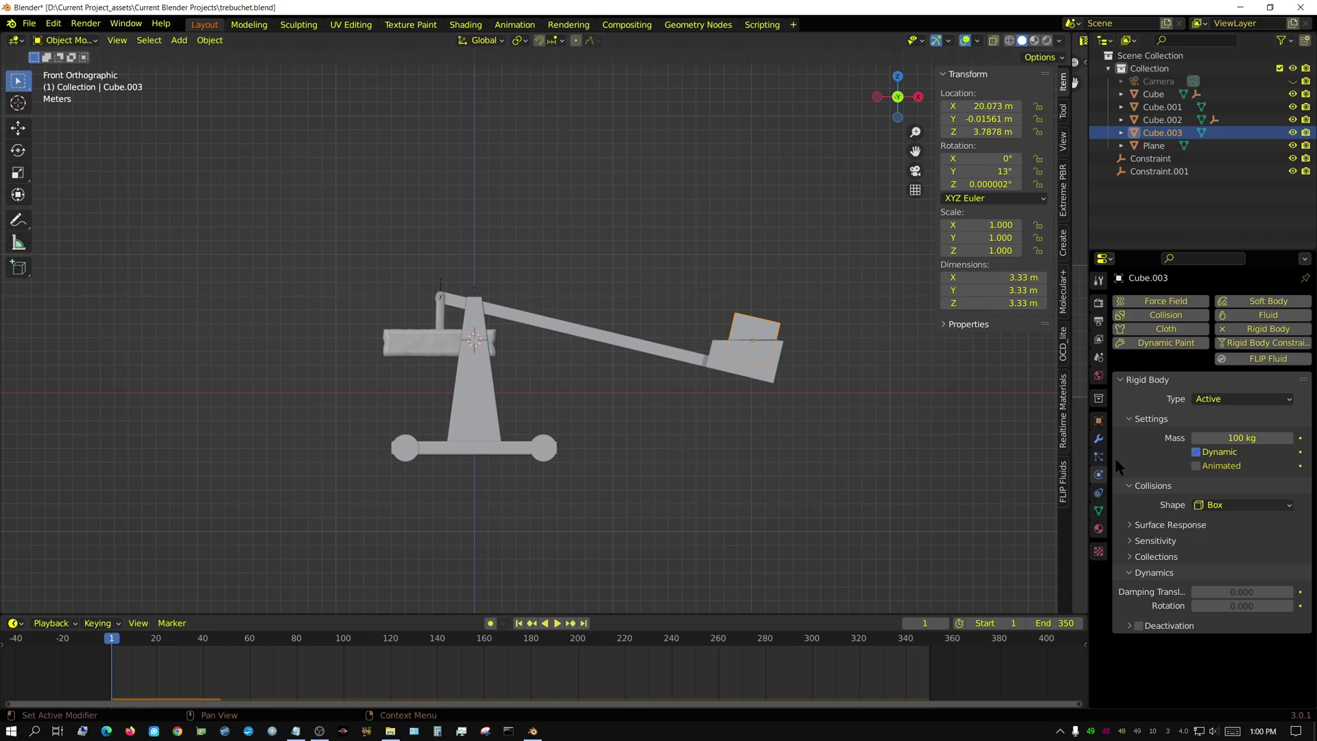
Set the Rigid Body World substeps per frame to 20 and save trebuchet.blend.
left_click(1098, 358)
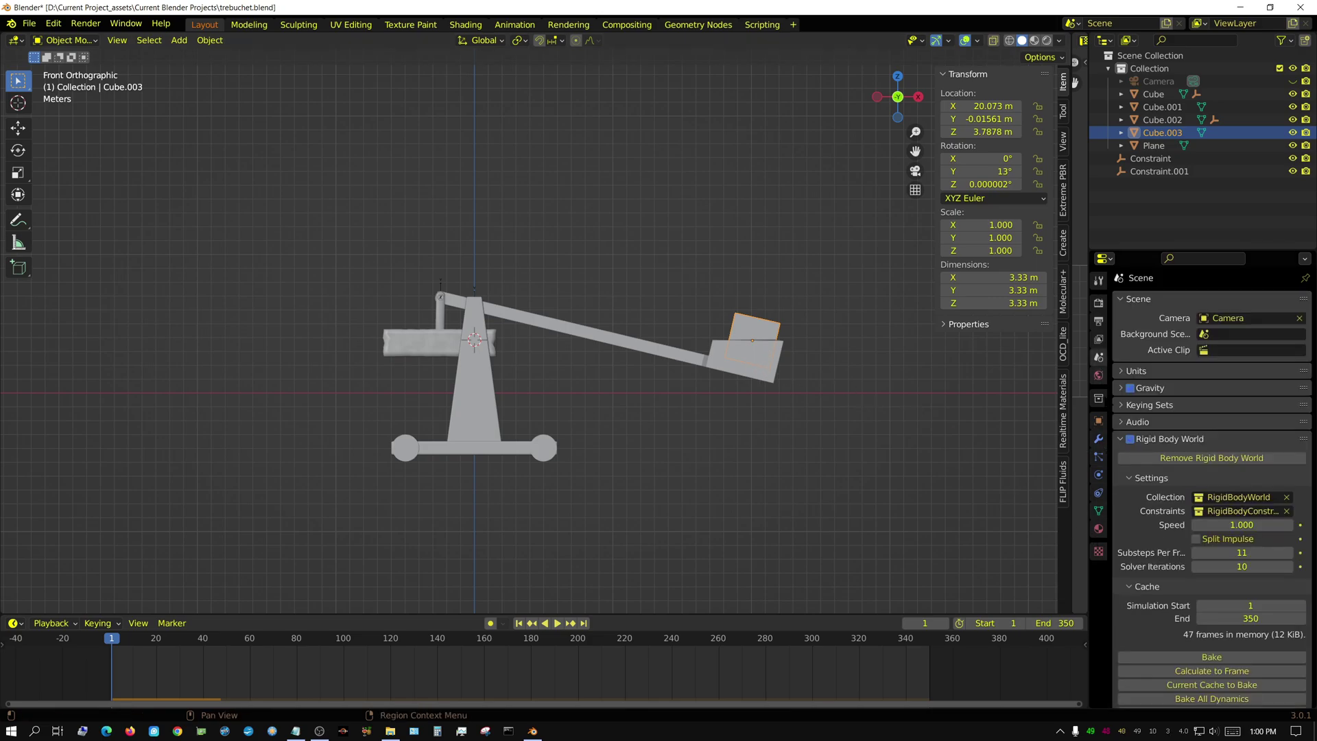
left_click(1239, 552)
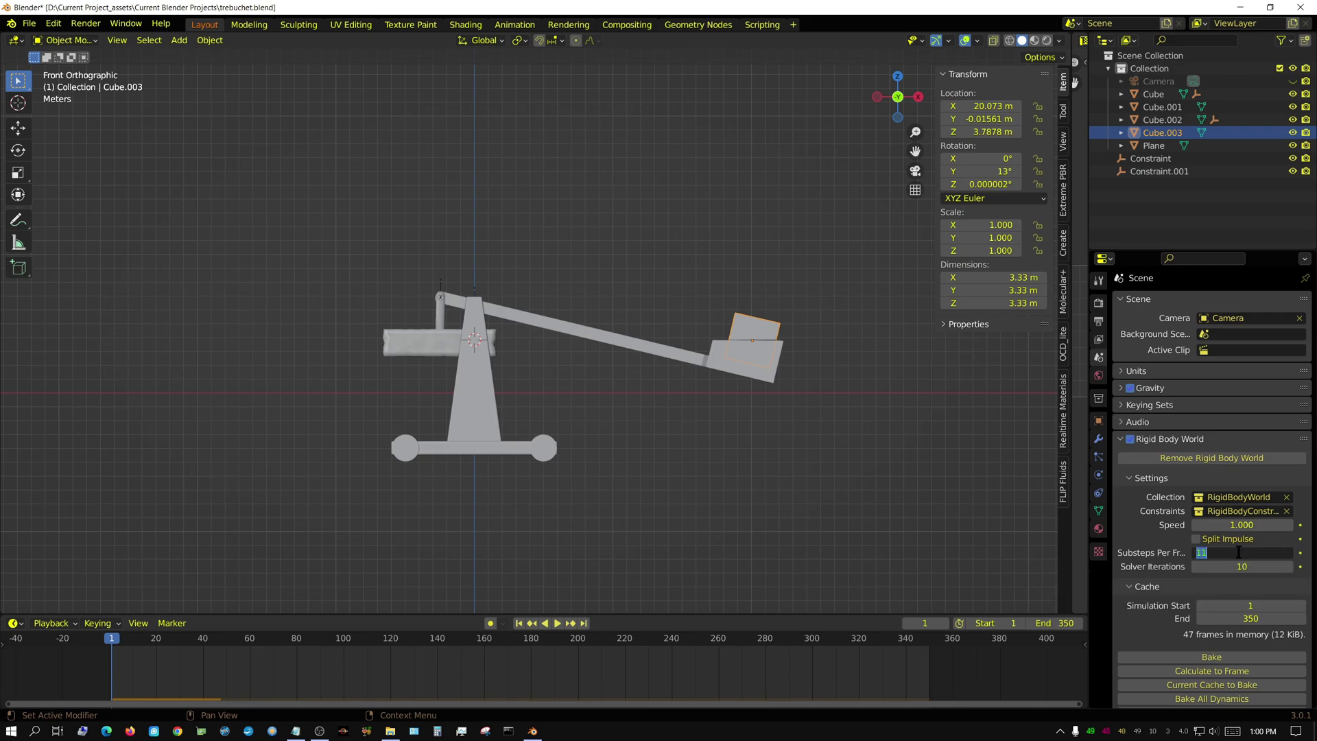
key("Return")
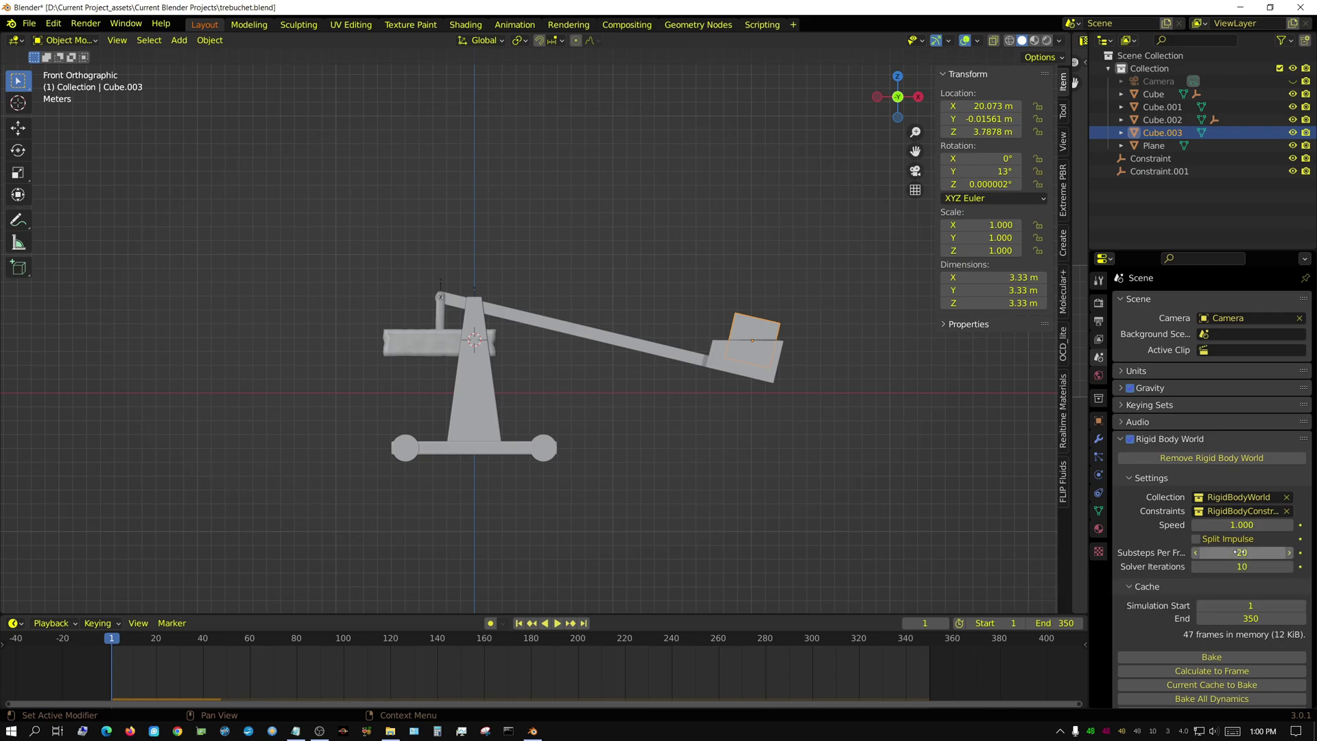
left_click(29, 23)
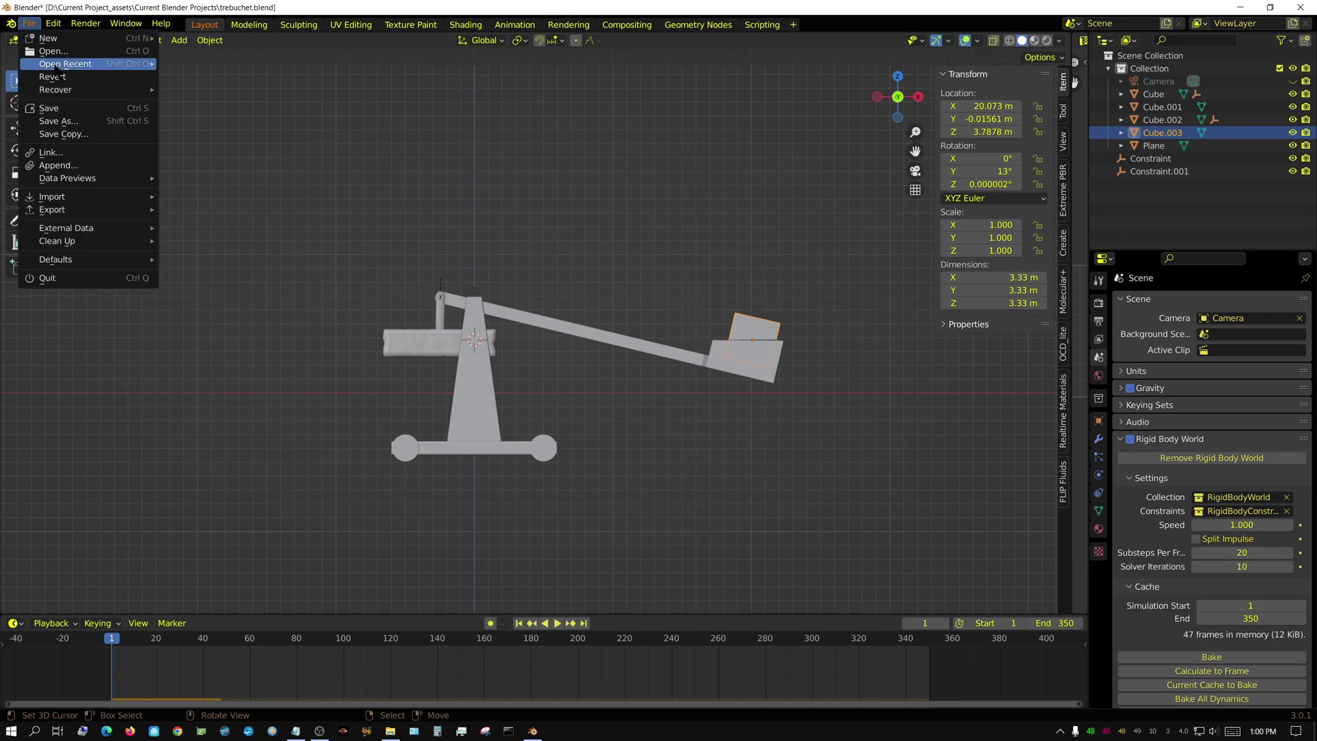
left_click(68, 109)
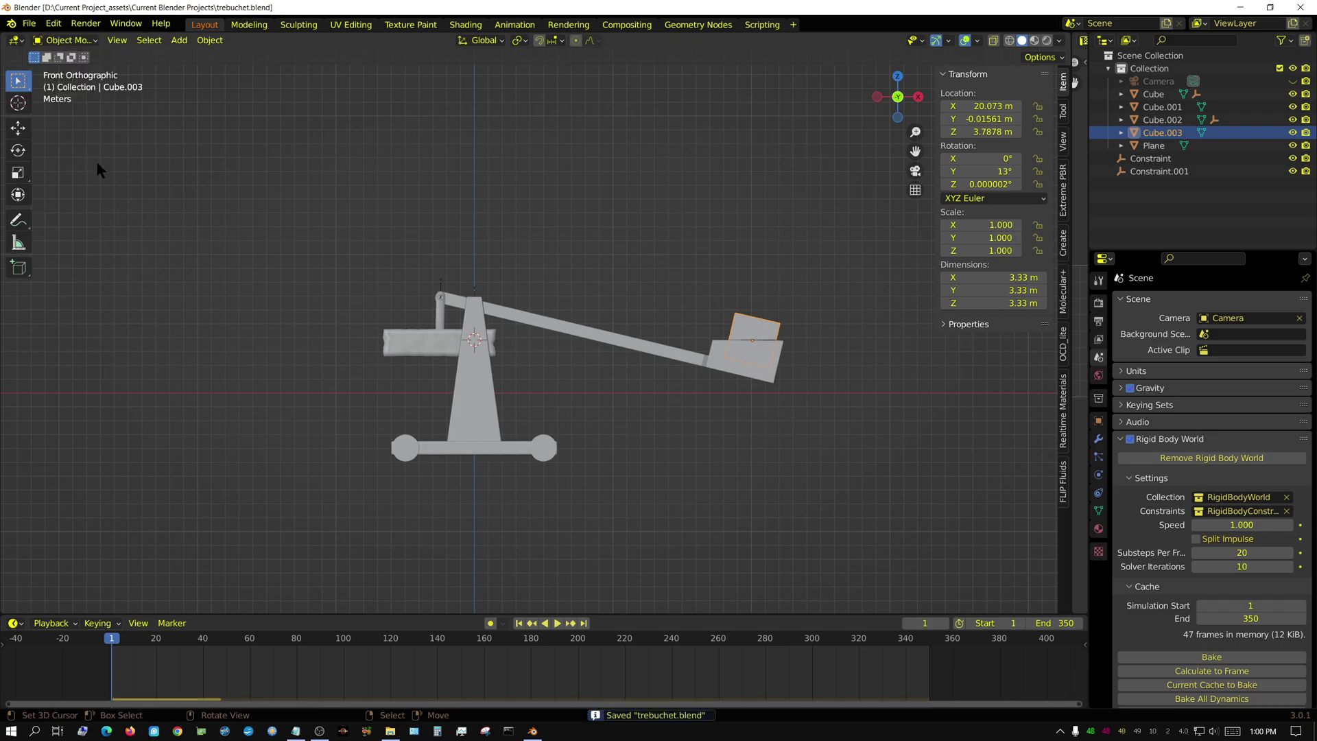
Play the launch following the projectile, then stop and rewind to frame 1.
left_click(557, 622)
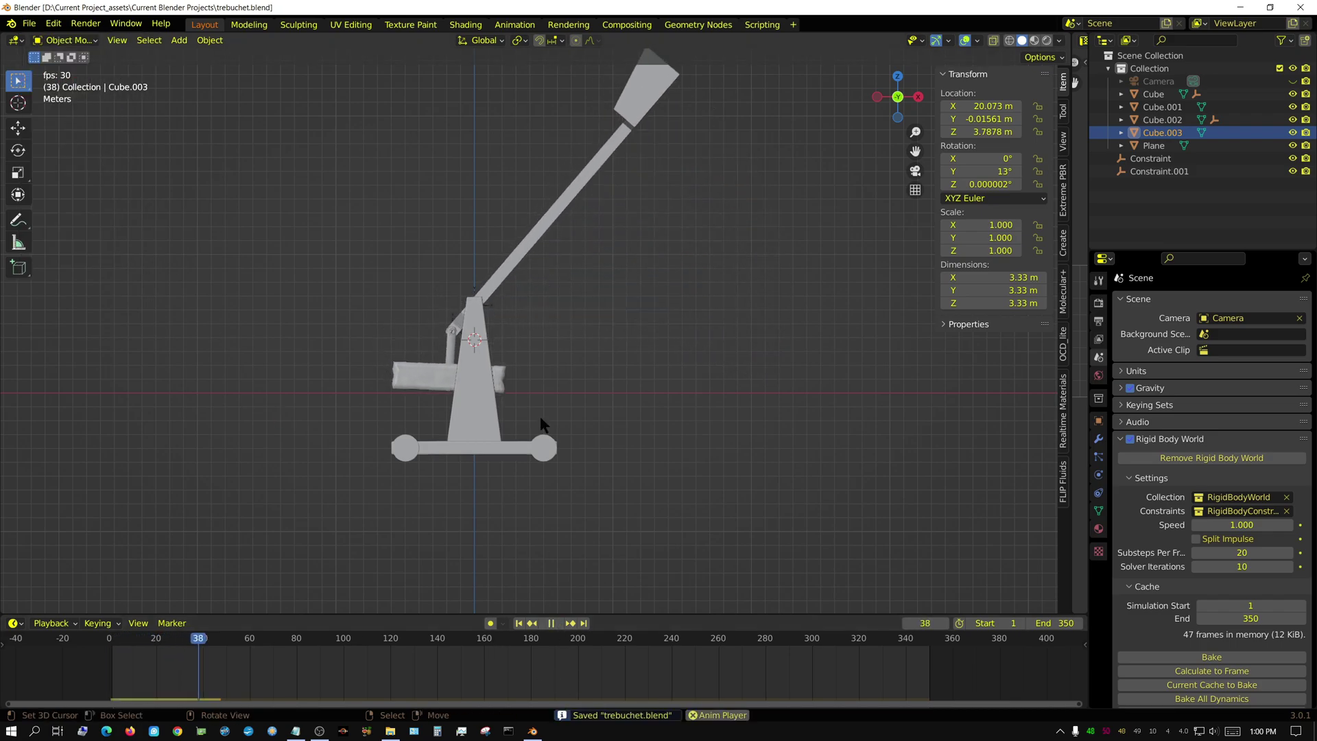
scroll(541, 424, "down", 10)
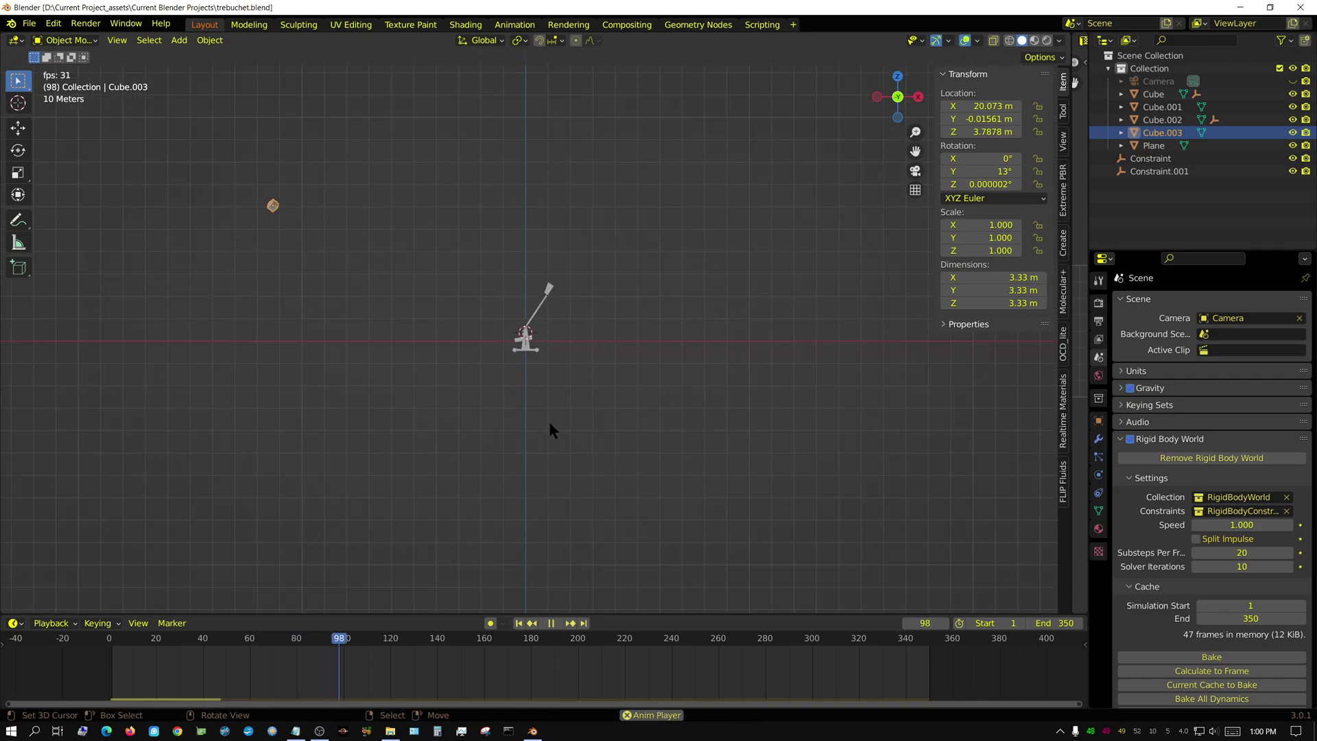
middle_click_drag(449, 413, 651, 453, "shift")
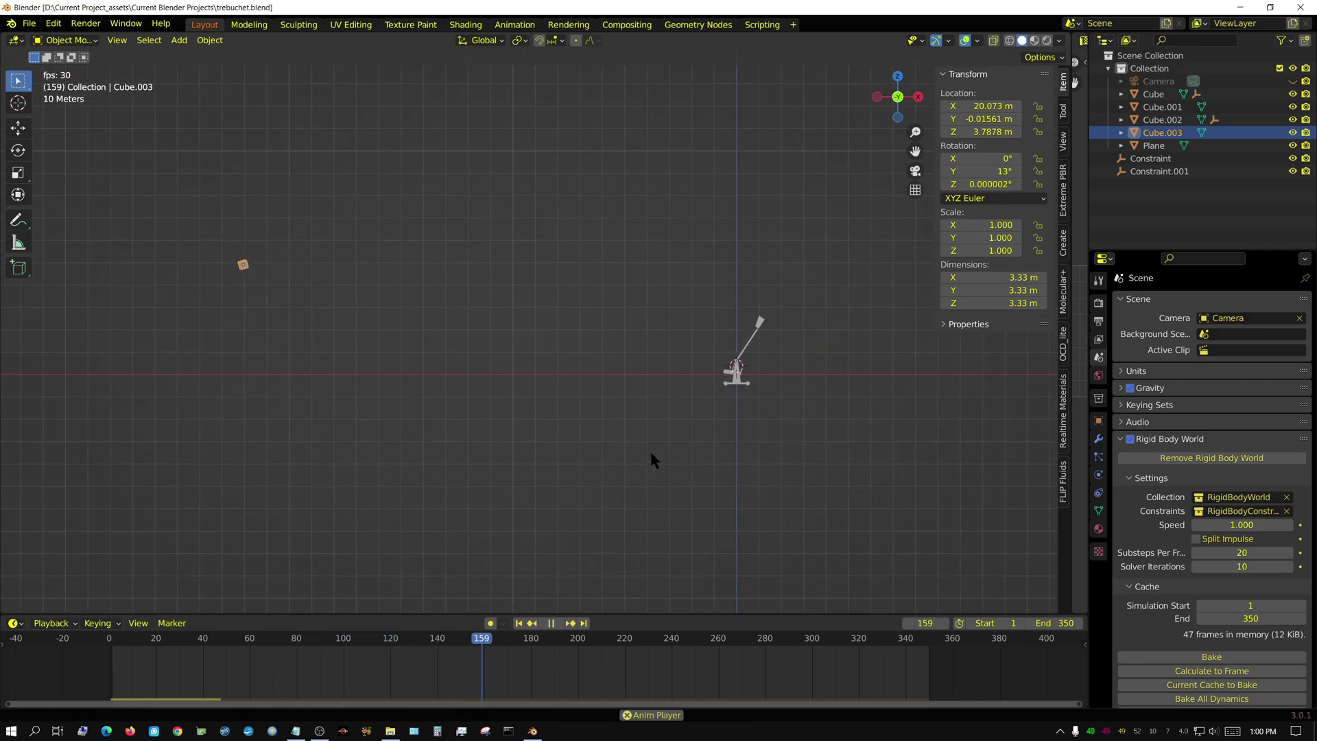
left_click(551, 623)
left_click(519, 623)
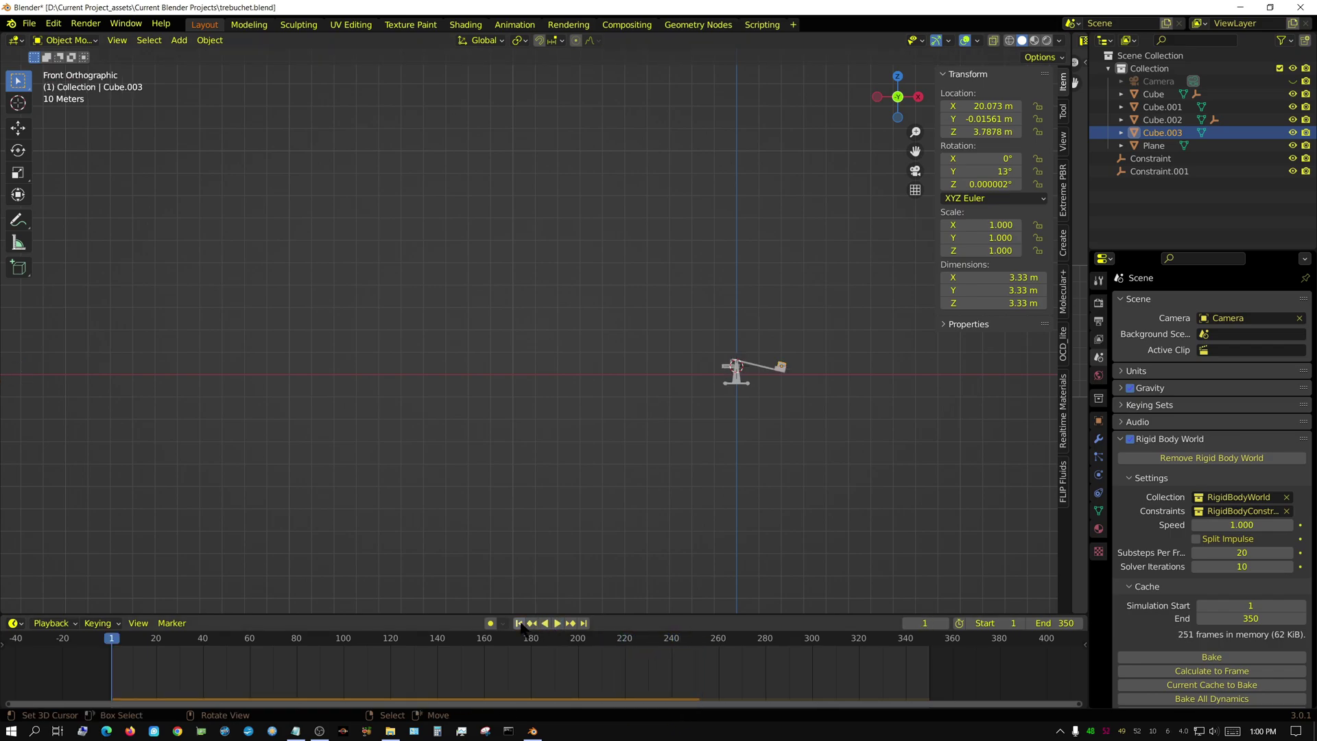
Raise the substeps per frame to 40 and bring the trebuchet back into view.
left_click(1241, 553)
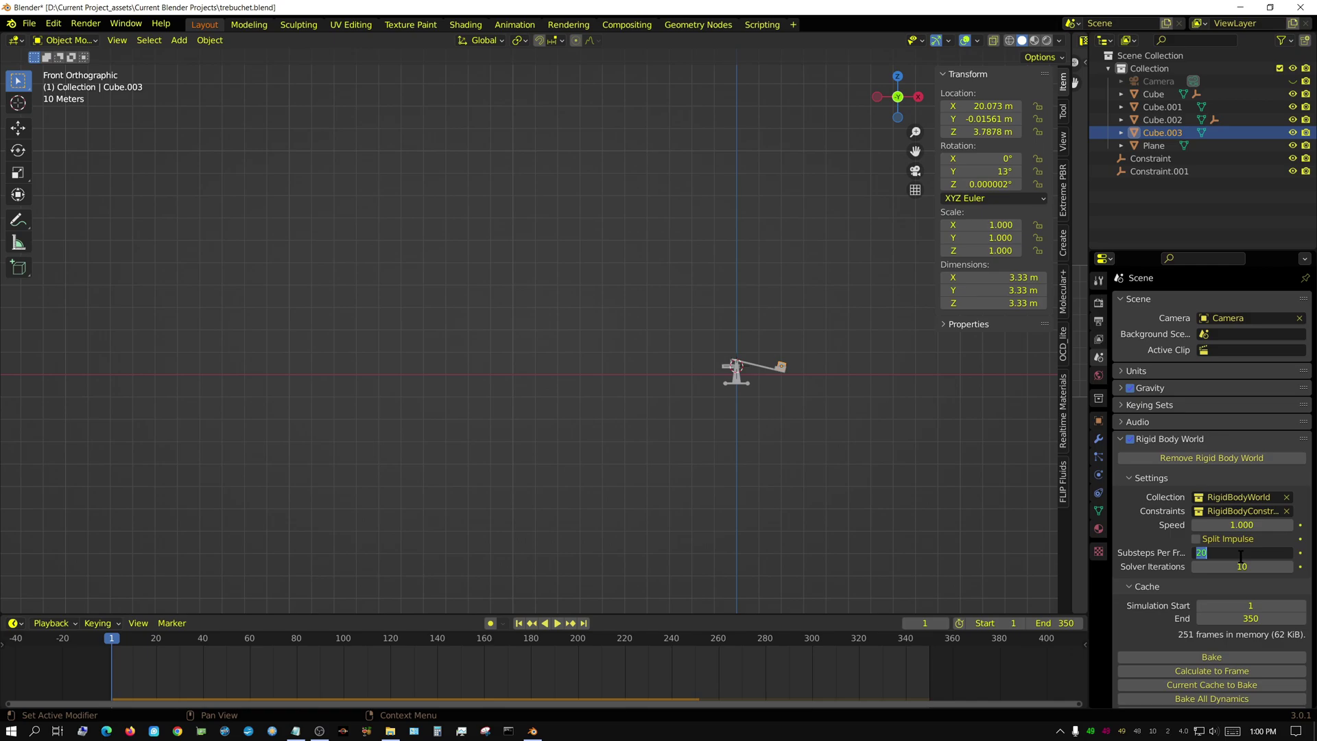
key("Return")
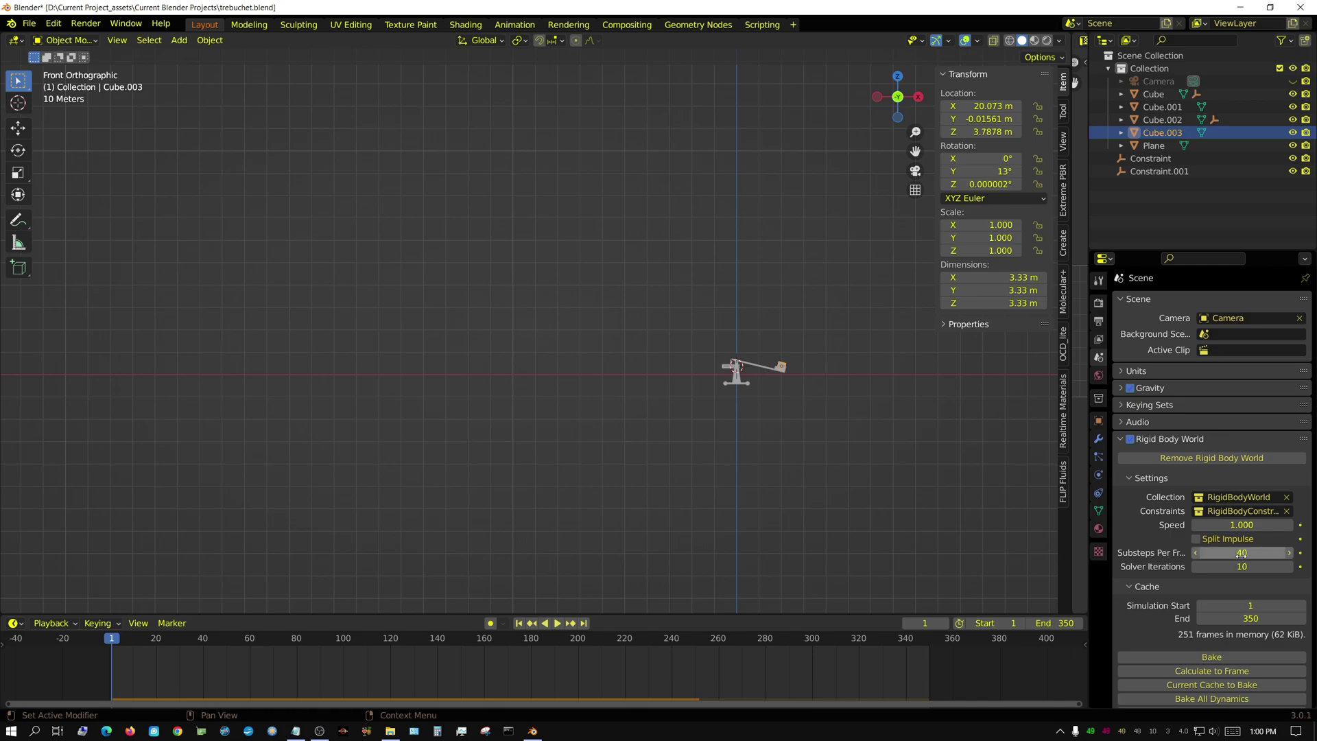
scroll(847, 426, "up", 3)
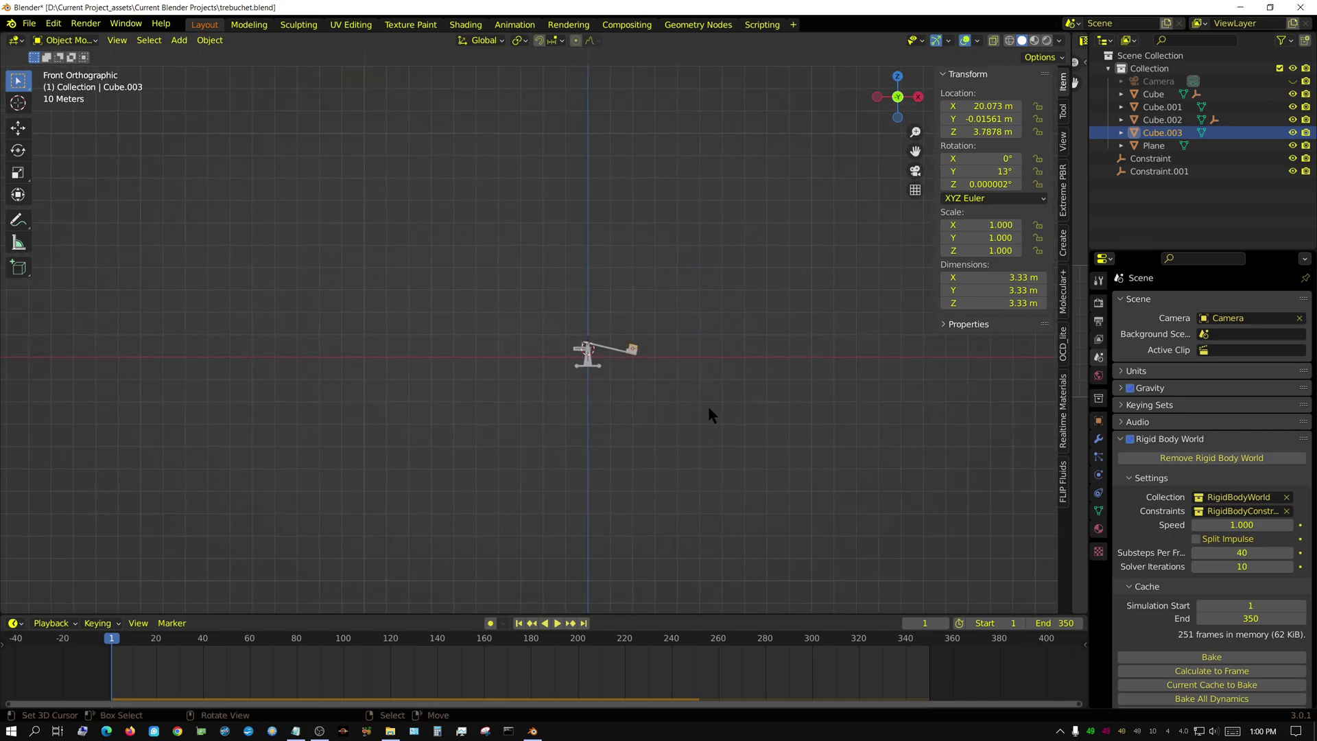
scroll(746, 431, "up", 5)
middle_click_drag(1052, 461, 738, 414, "shift")
Play the 40-substep launch, then stop and rewind to frame 1.
left_click(557, 623)
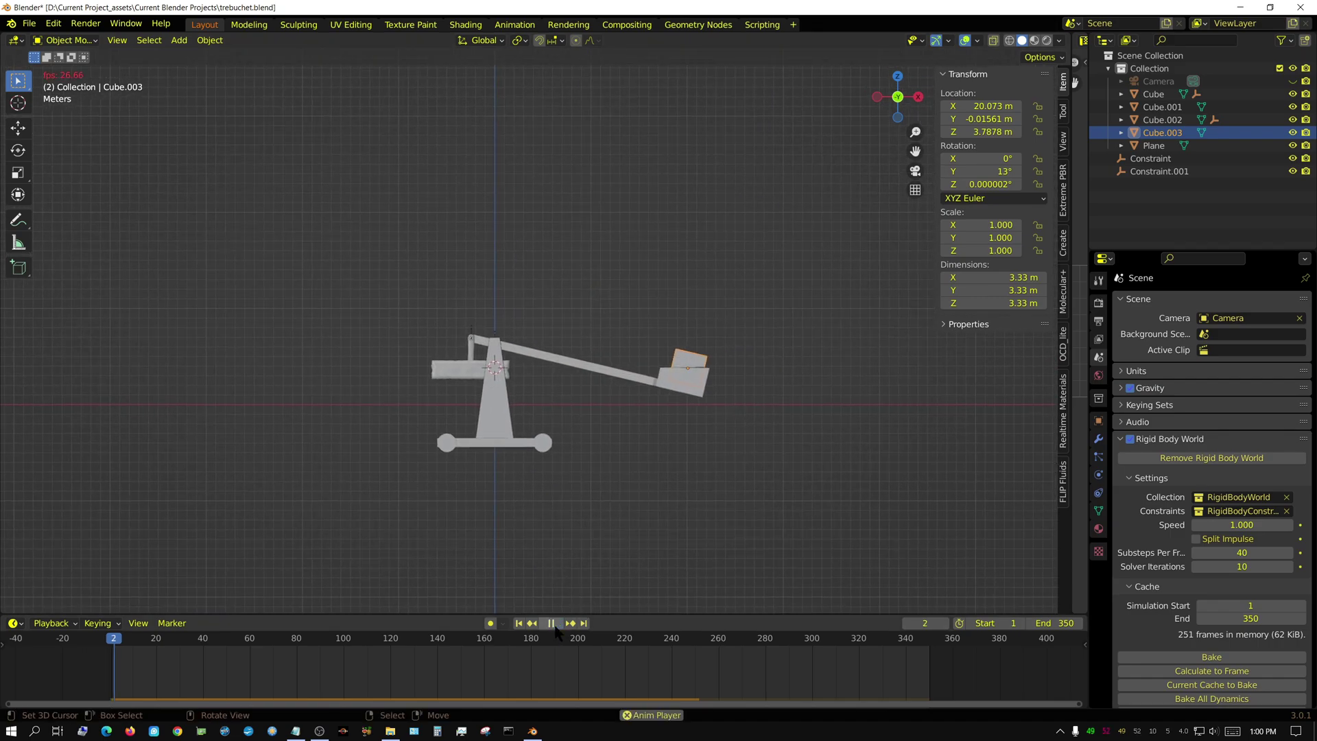
scroll(590, 480, "down", 4)
scroll(595, 467, "down", 3)
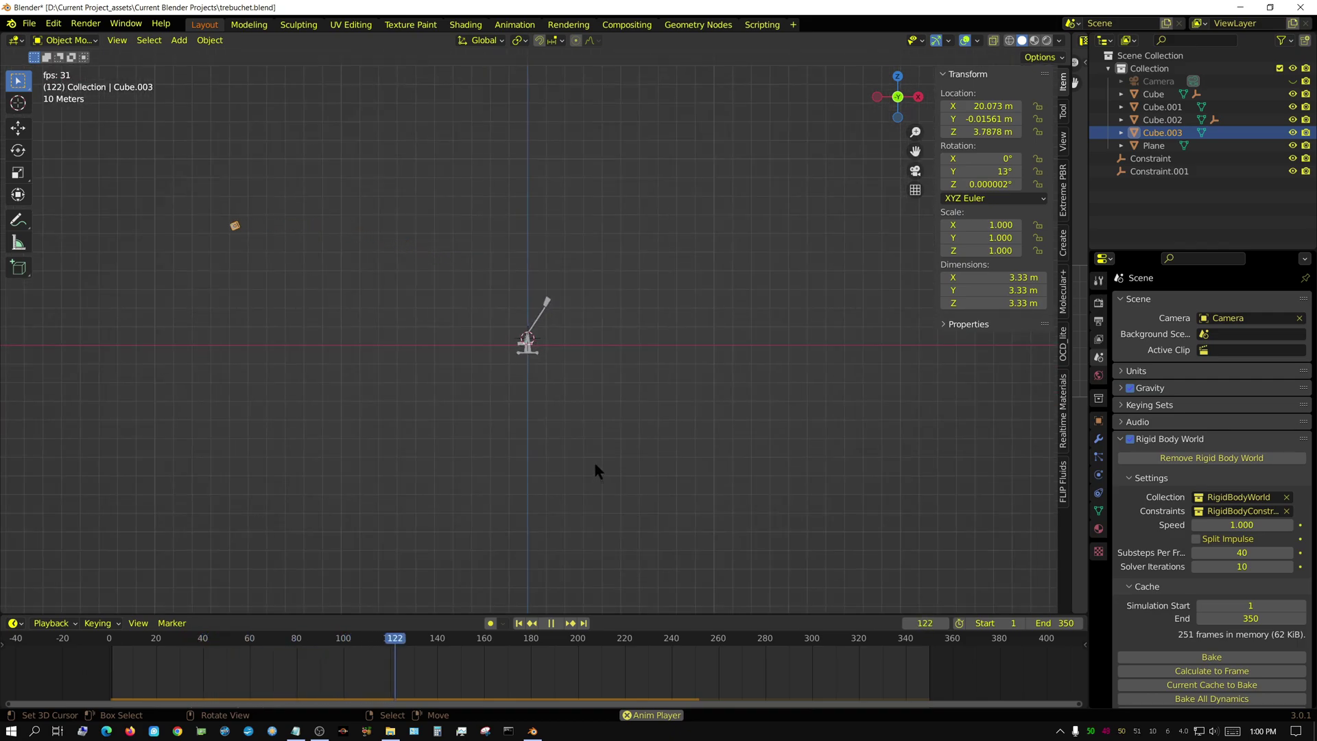
left_click(551, 623)
left_click(519, 623)
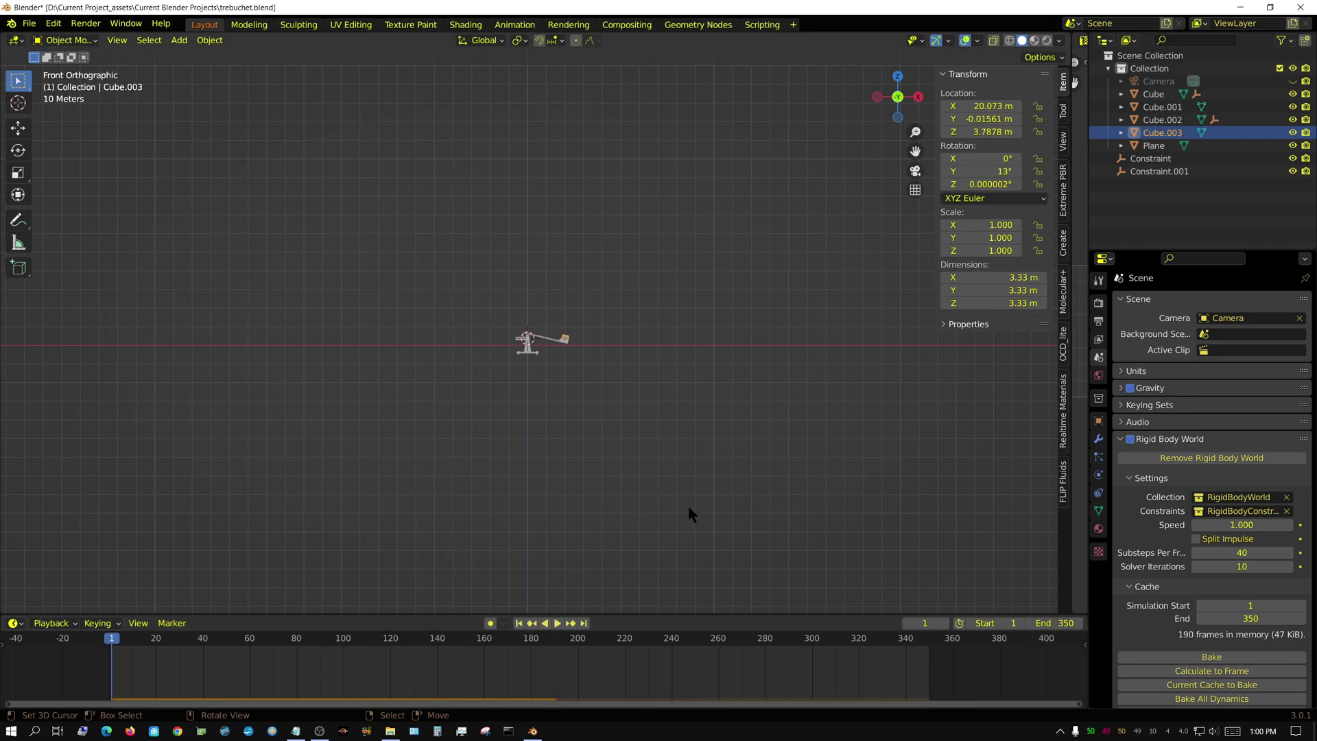
Select the counterweight box Cube.002.
scroll(696, 497, "down", 2)
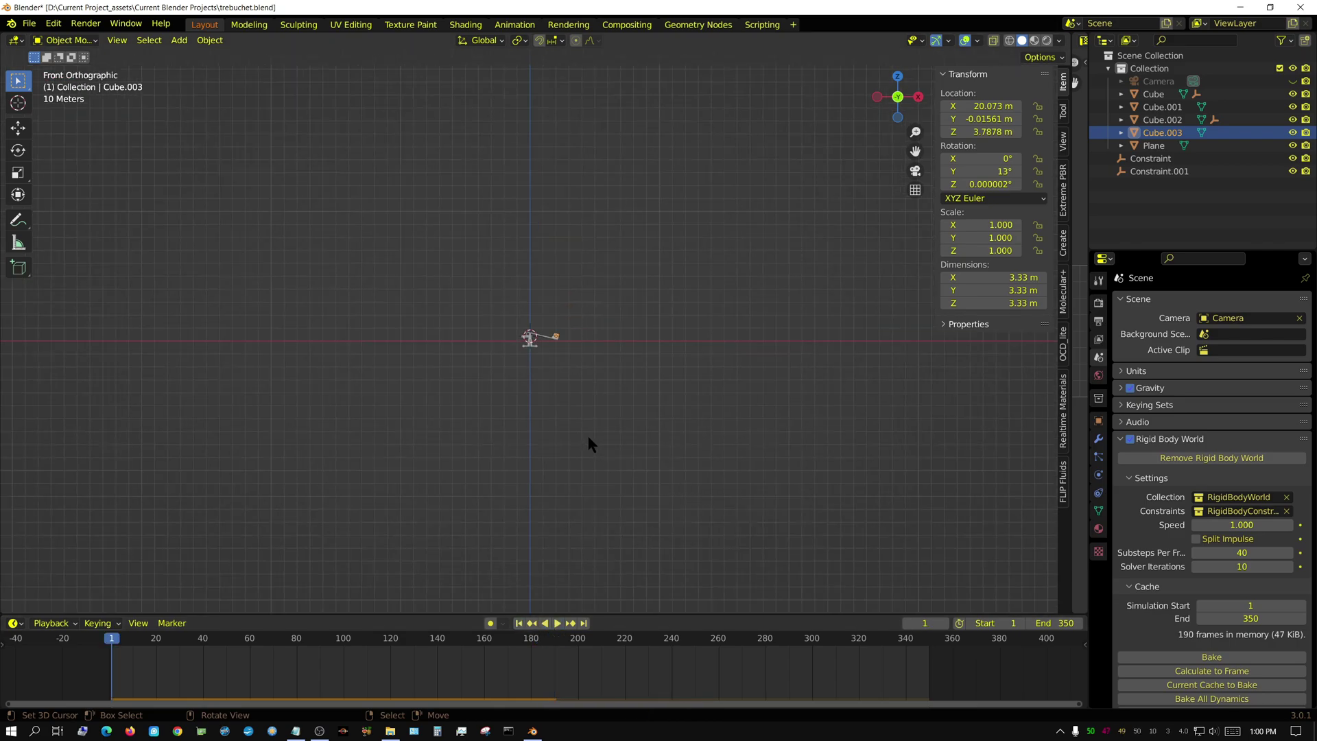
scroll(535, 388, "up", 9)
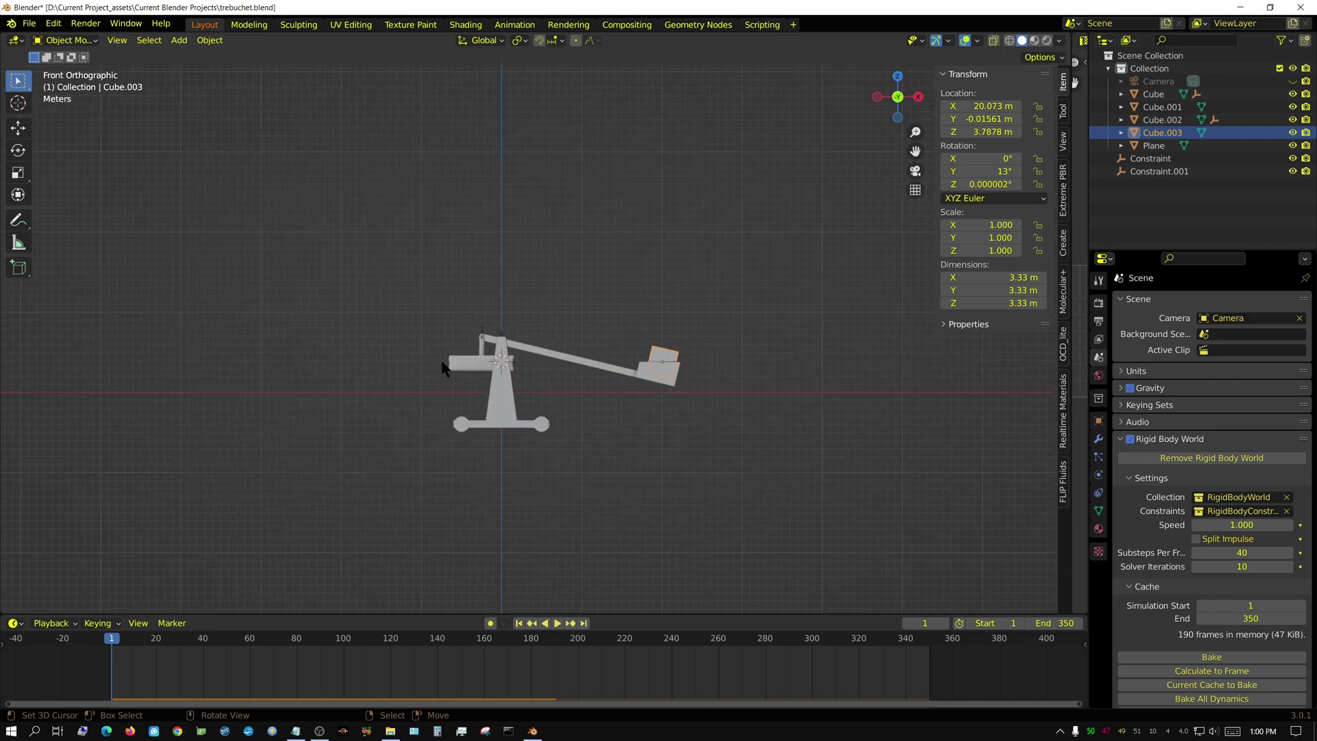
left_click(454, 364)
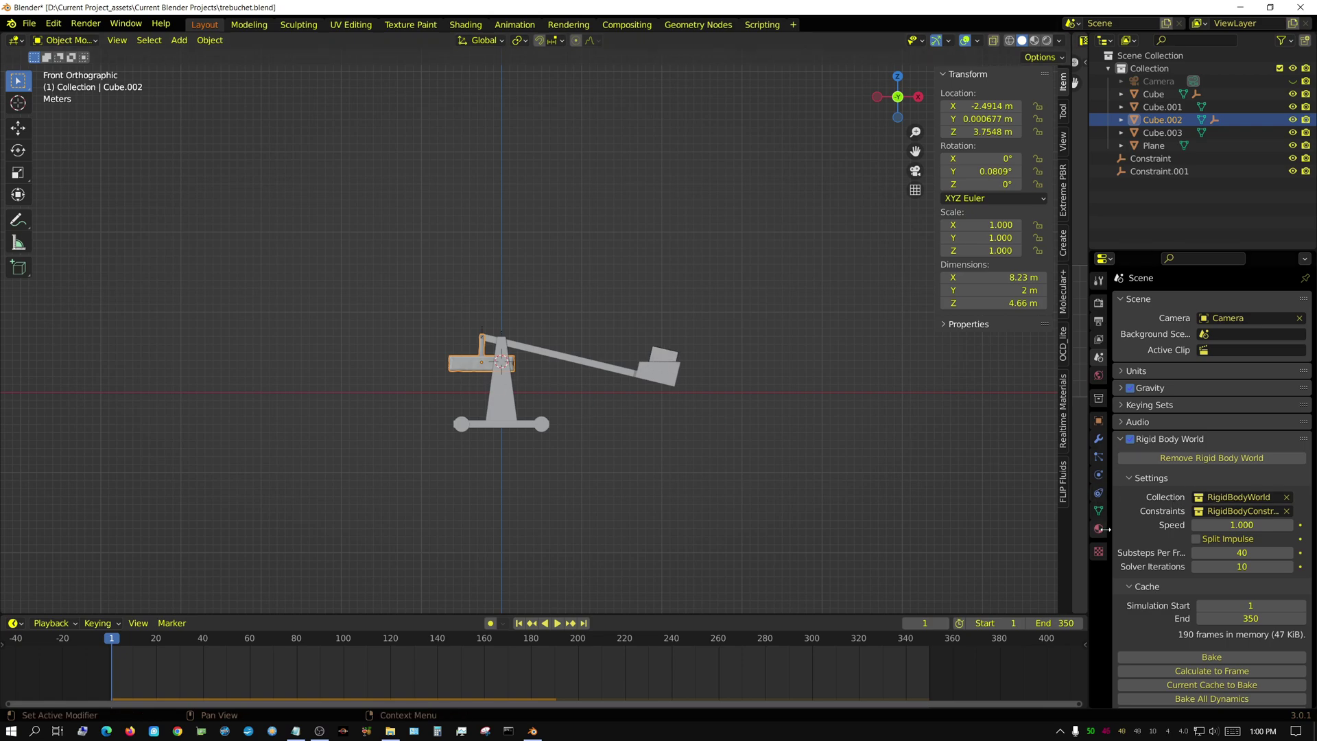
Set the counterweight Cube.002's rigid body mass to 50000 kg in the Physics tab.
left_click(1098, 476)
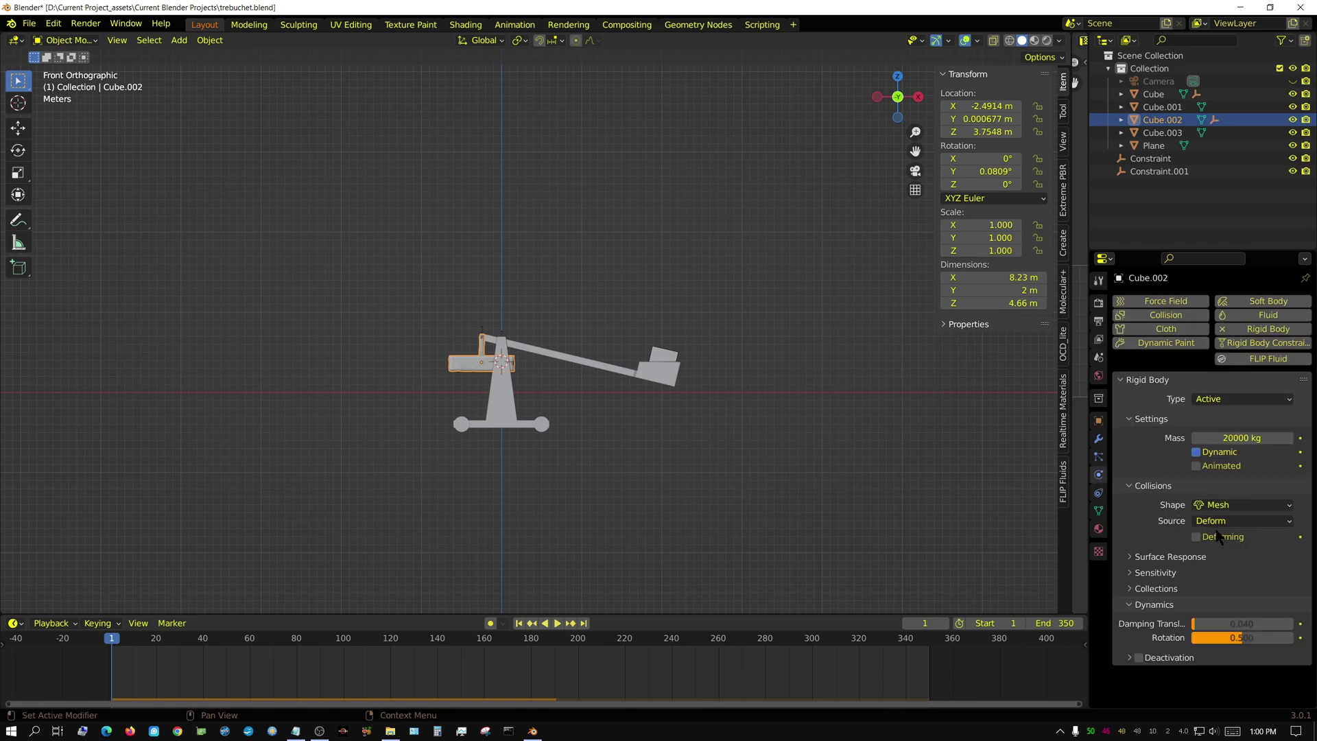
left_click(1227, 438)
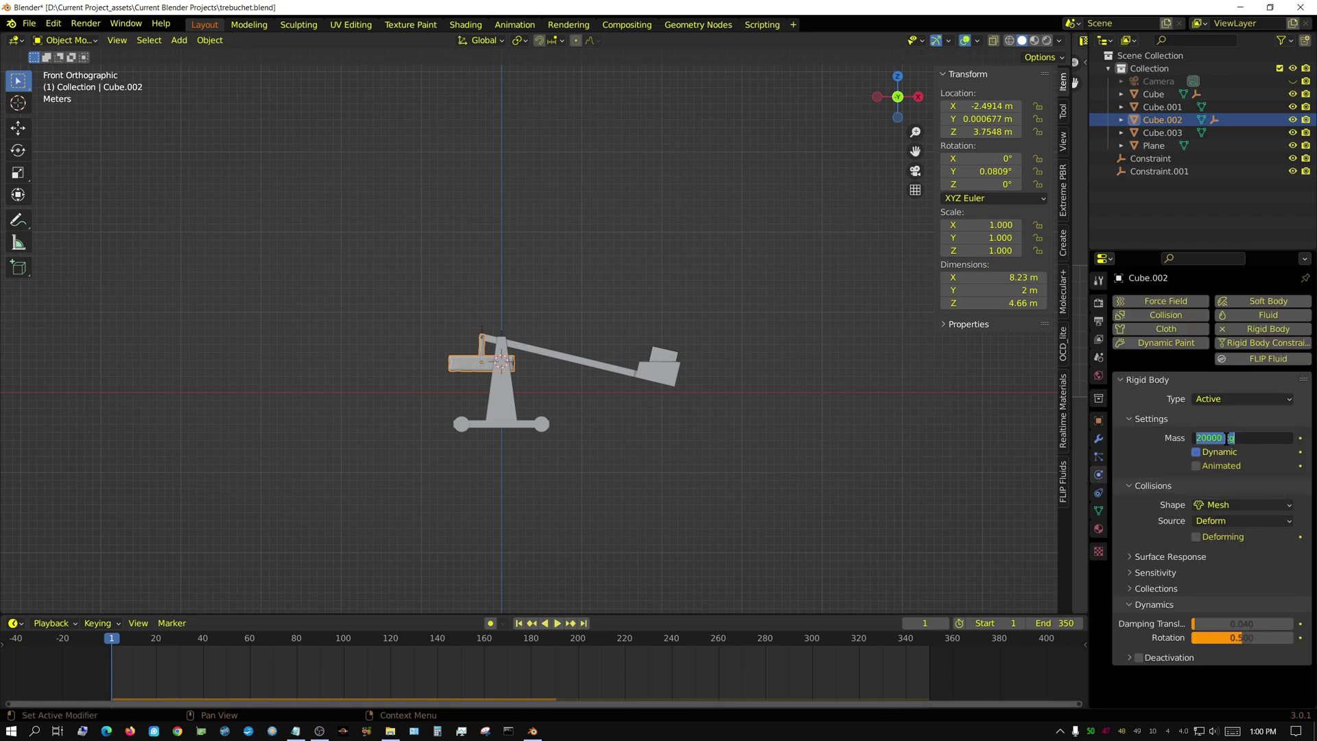
type("50")
key("Return")
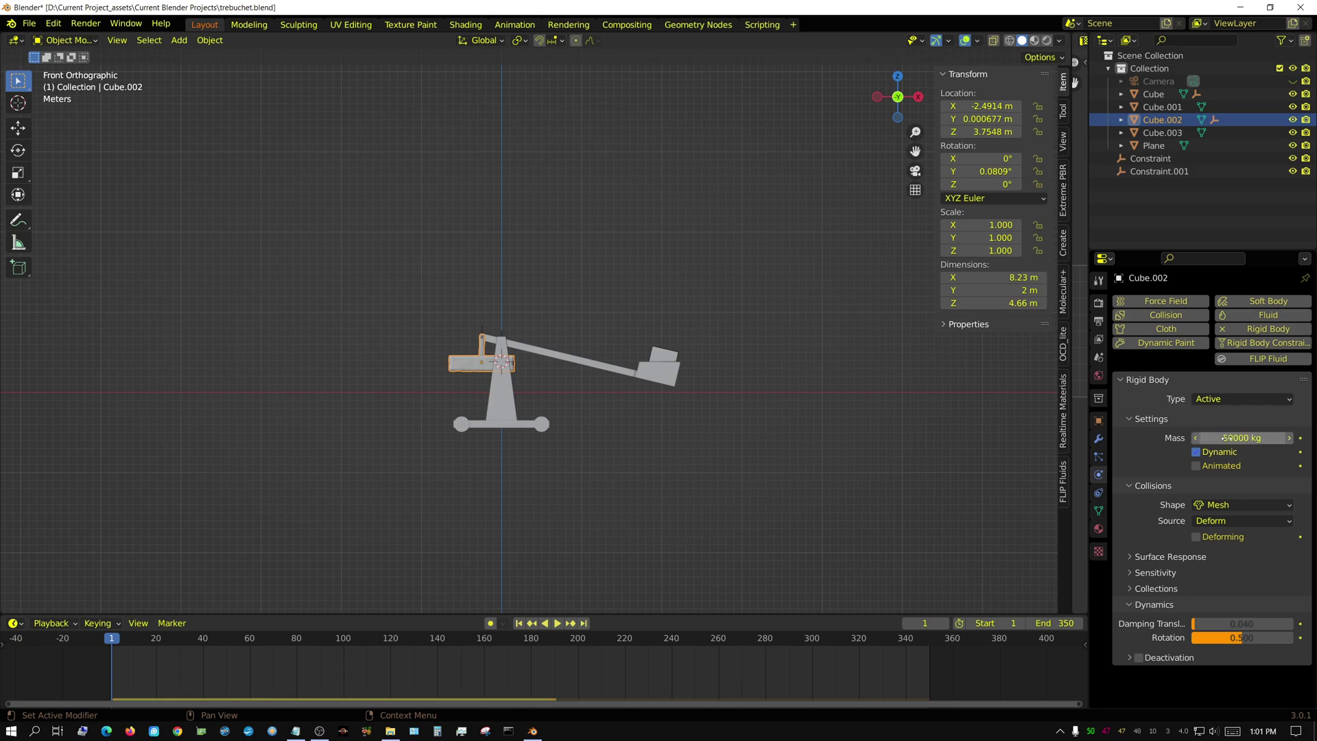
Test the launch with the heavier counterweight, rewind to frame 1, and save trebuchet.blend.
scroll(620, 357, "down", 4)
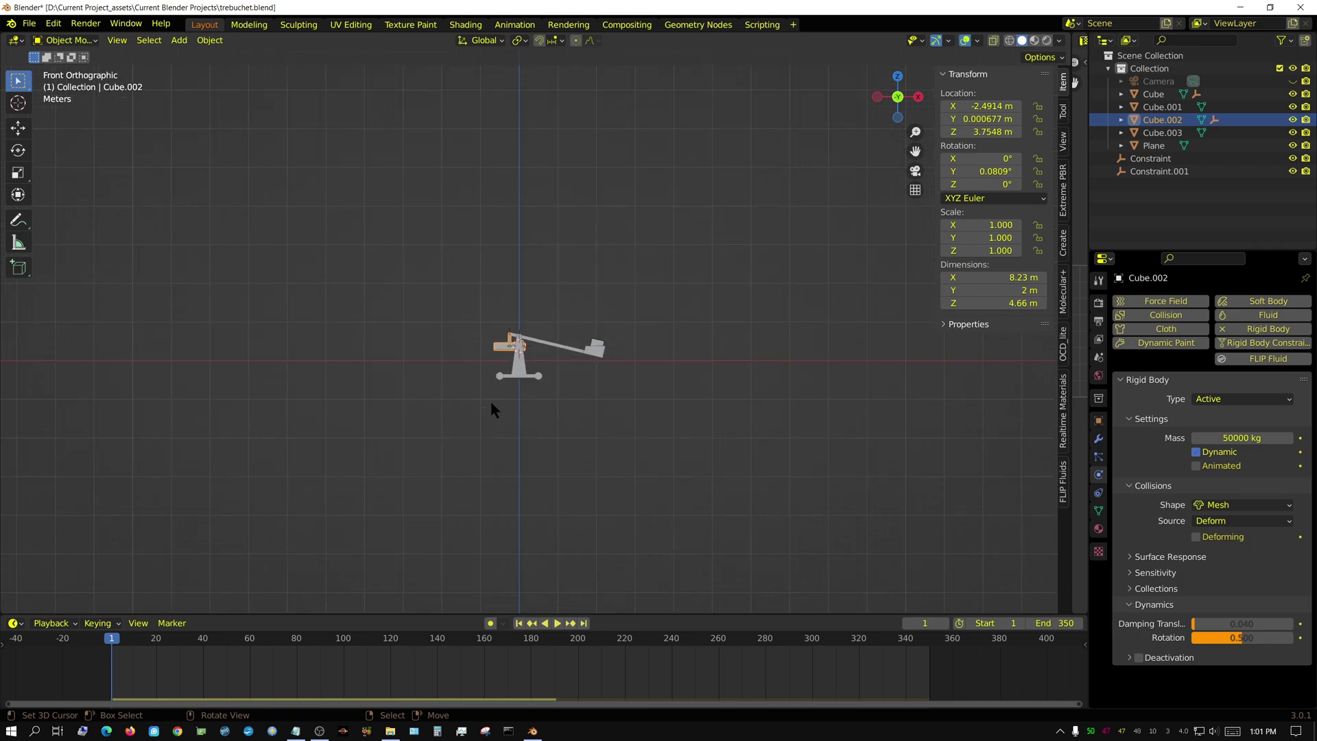
middle_click_drag(385, 411, 779, 508, "shift")
scroll(690, 472, "down", 3)
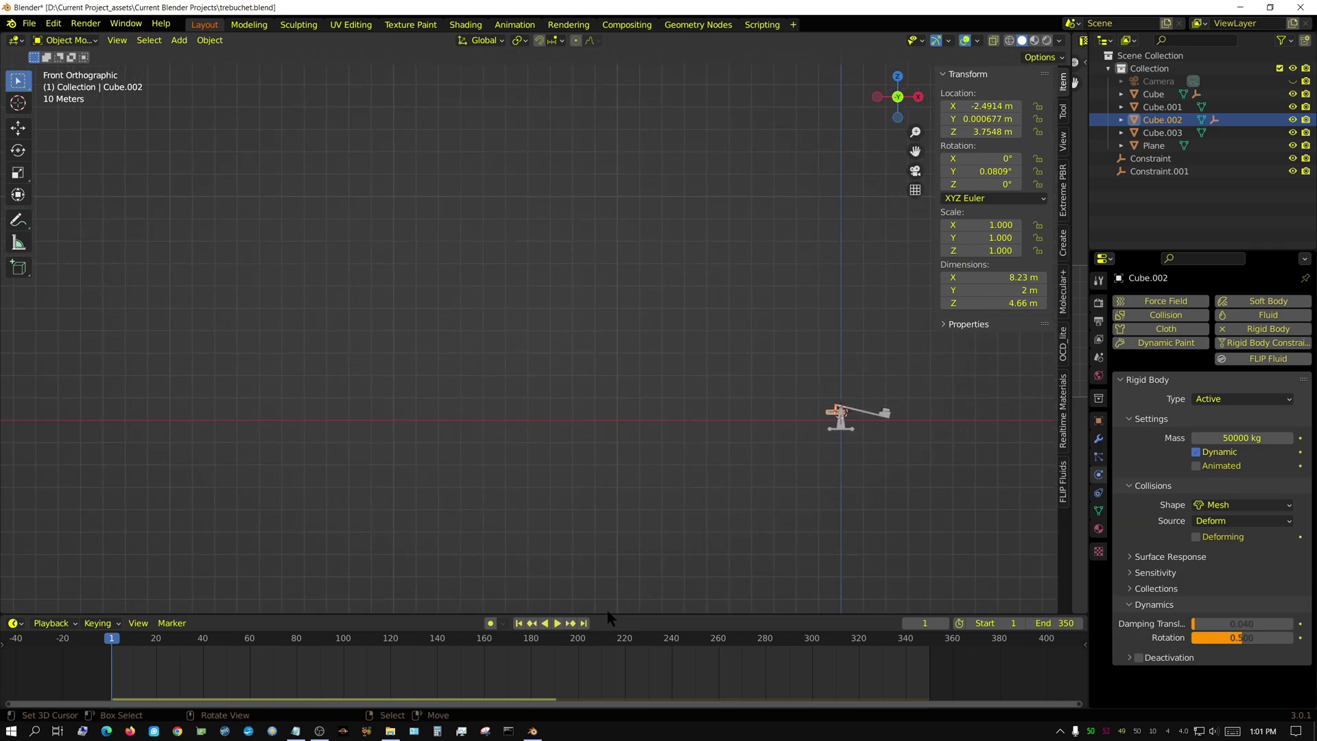
left_click(558, 624)
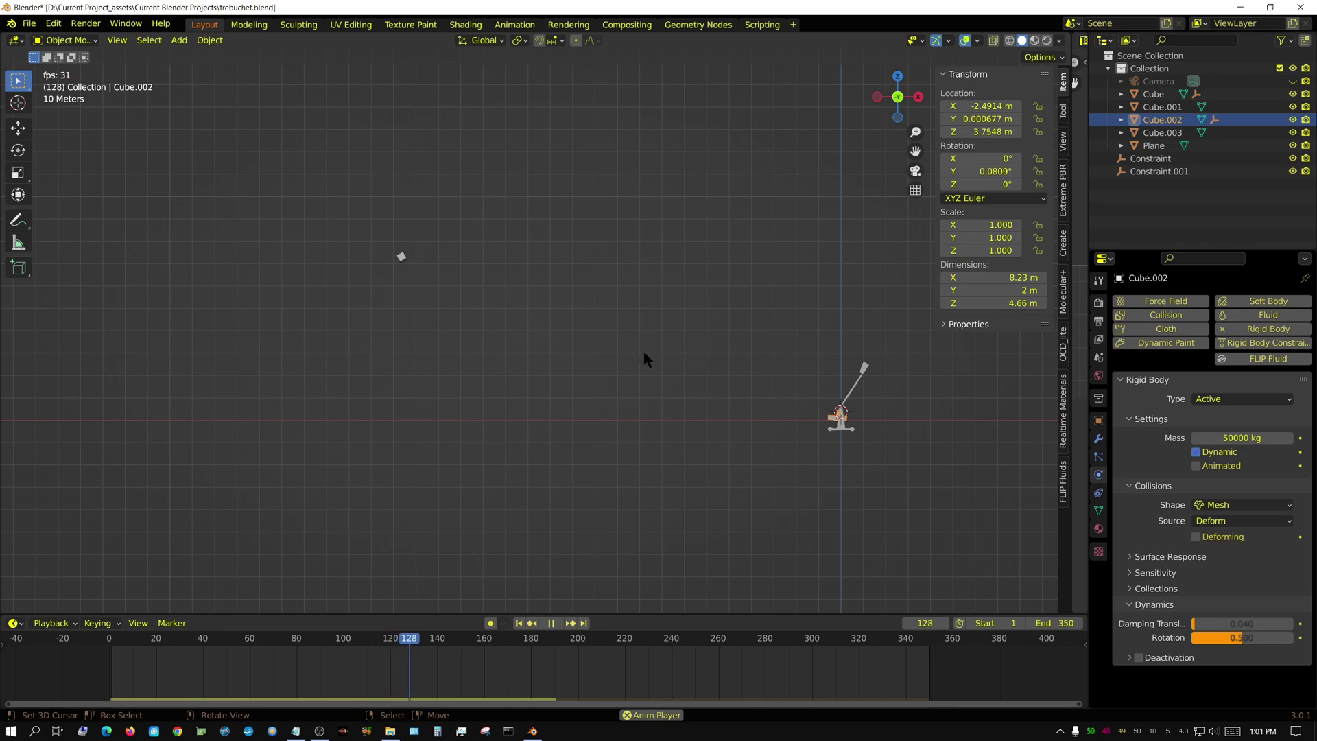
middle_click_drag(274, 392, 222, 377, "shift")
scroll(227, 381, "down", 2)
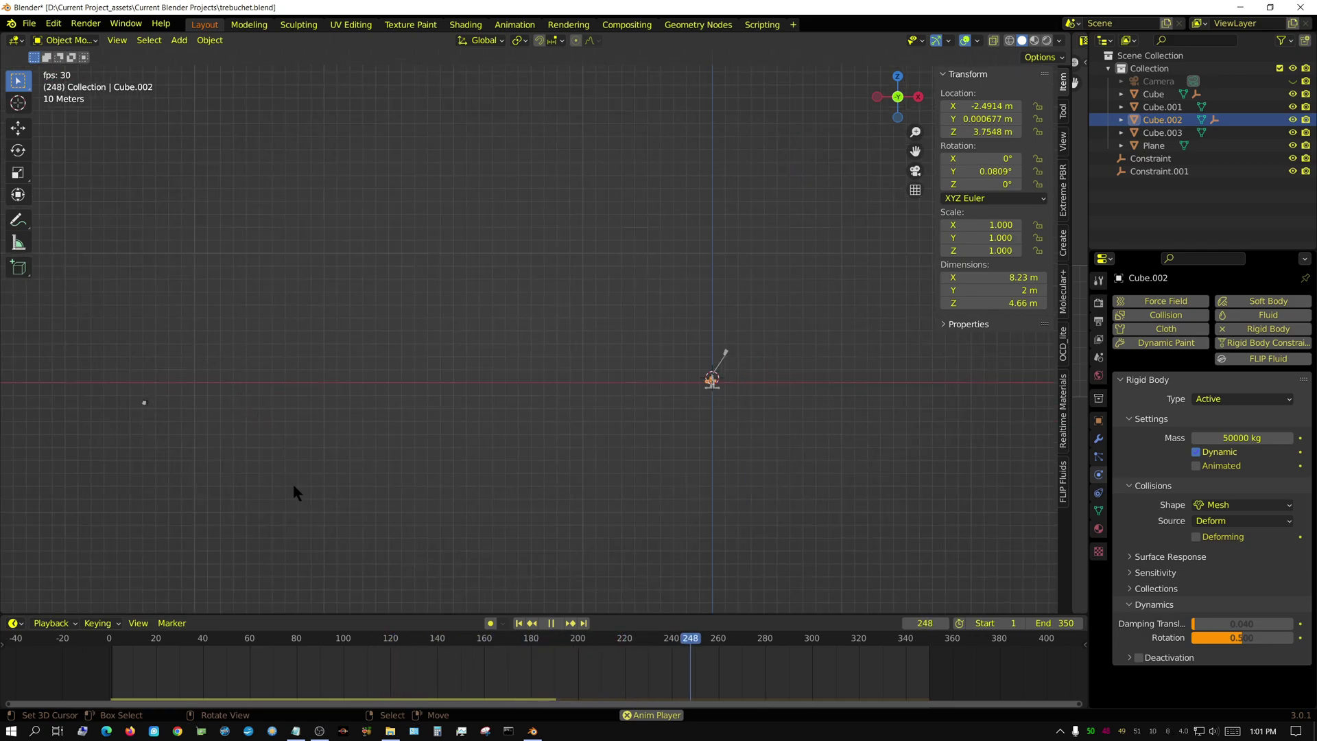
left_click(551, 623)
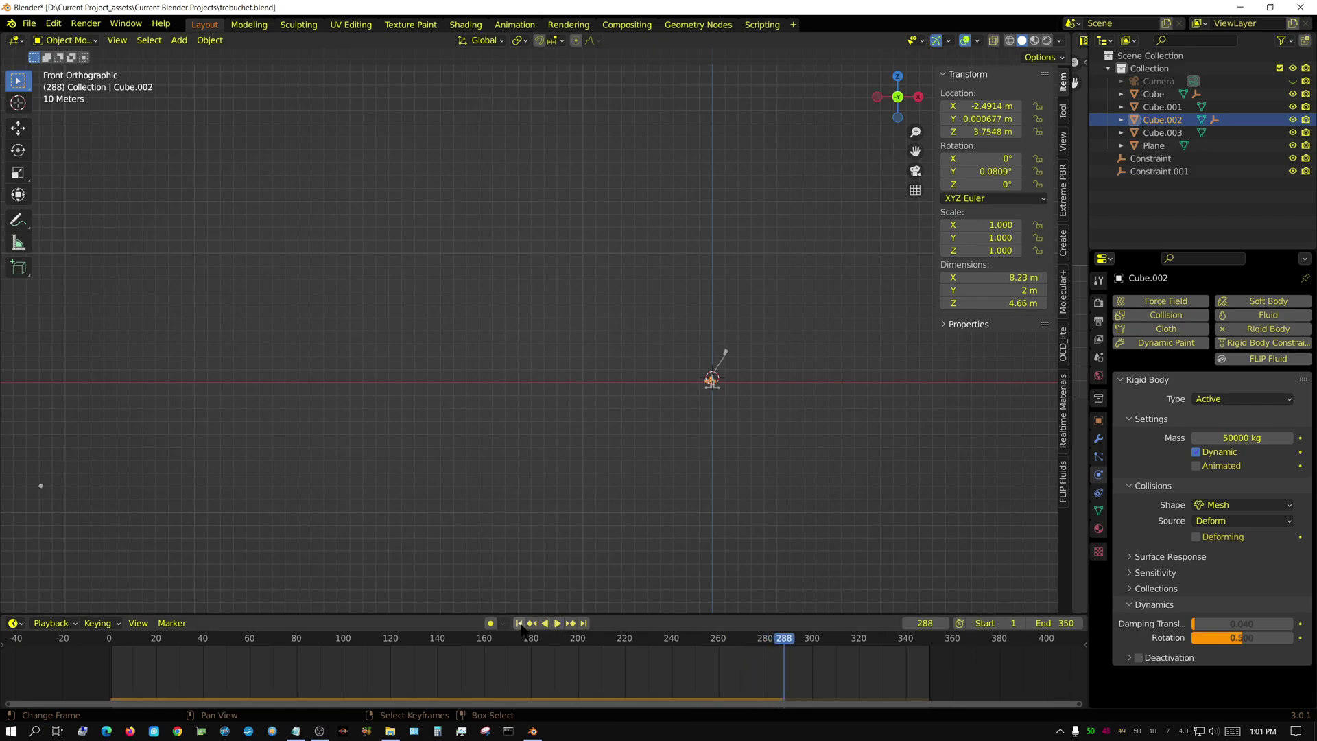
left_click(519, 624)
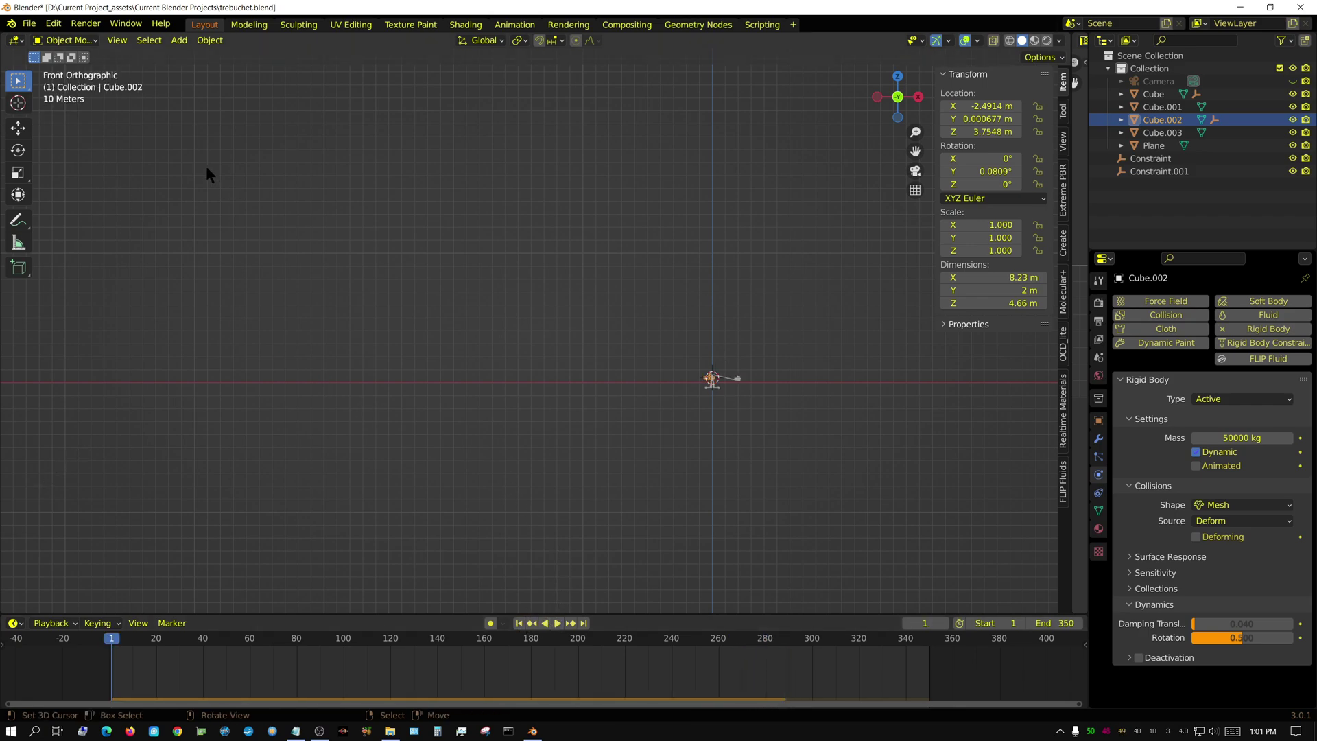
left_click(28, 23)
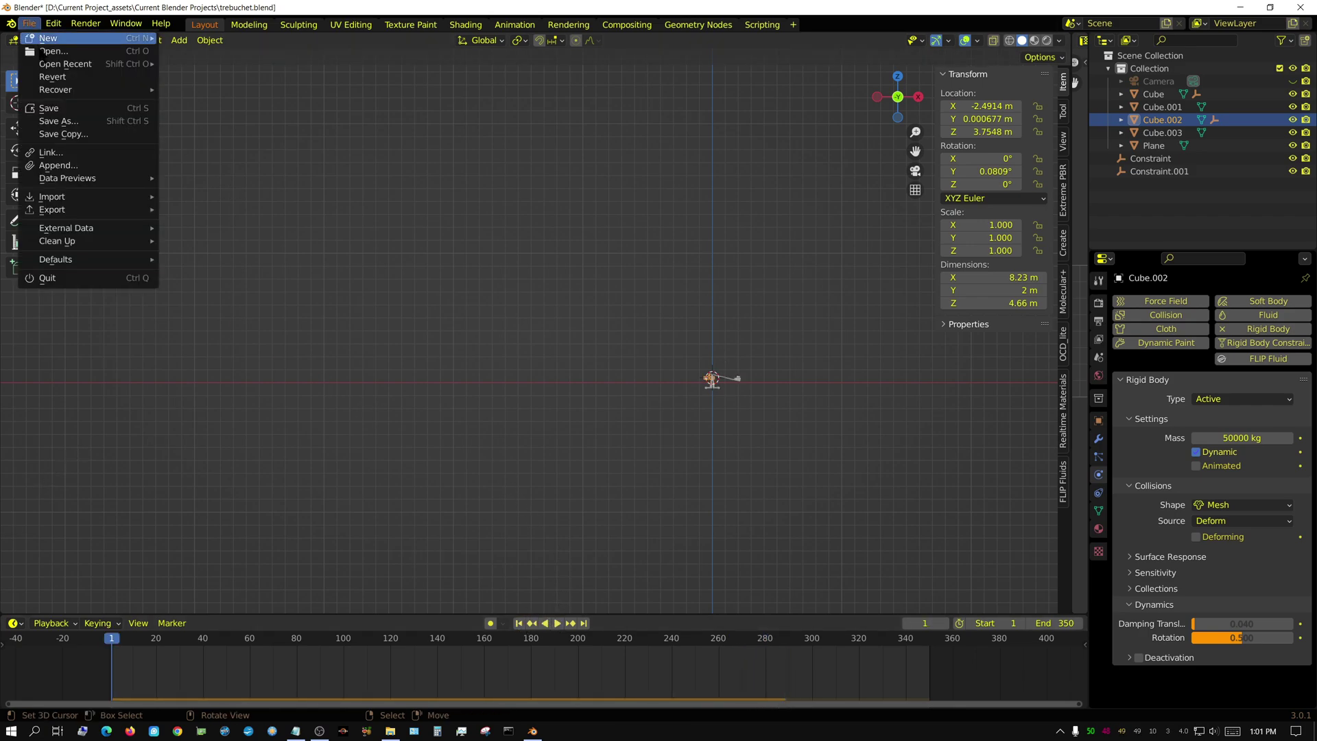
left_click(56, 108)
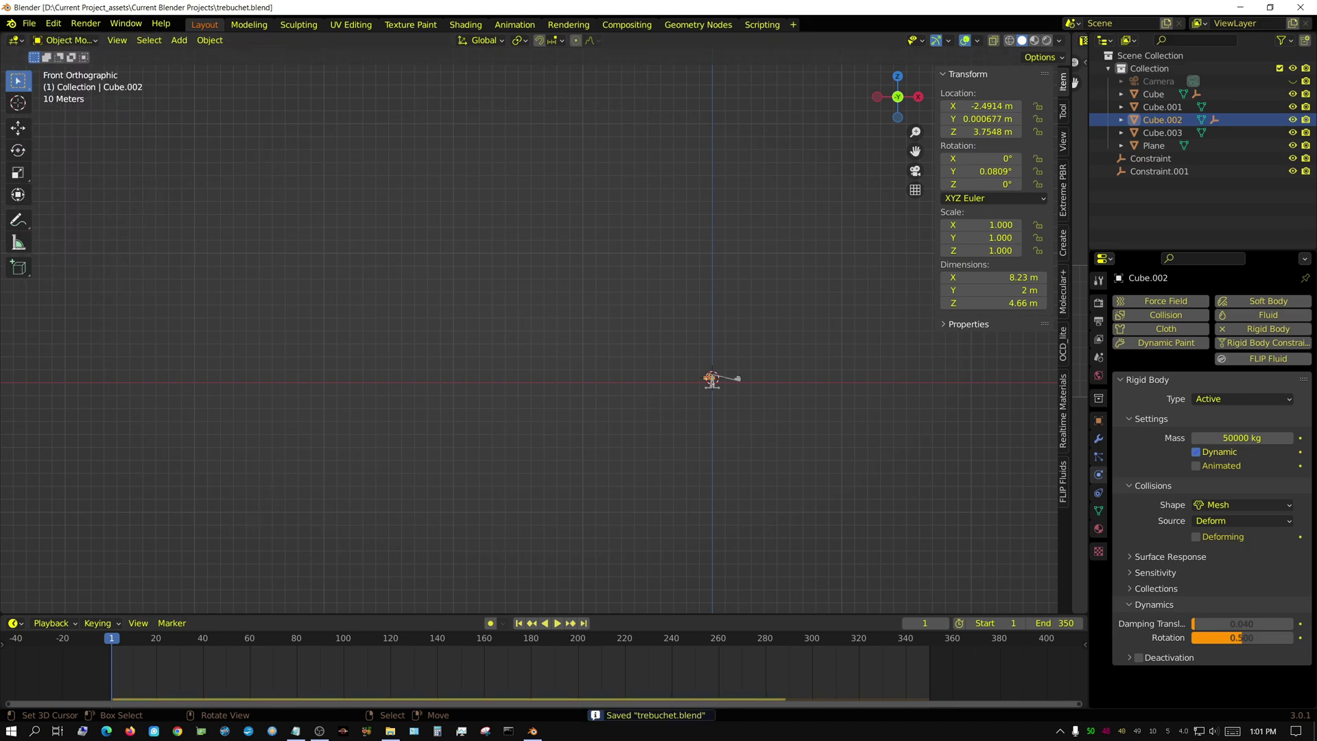